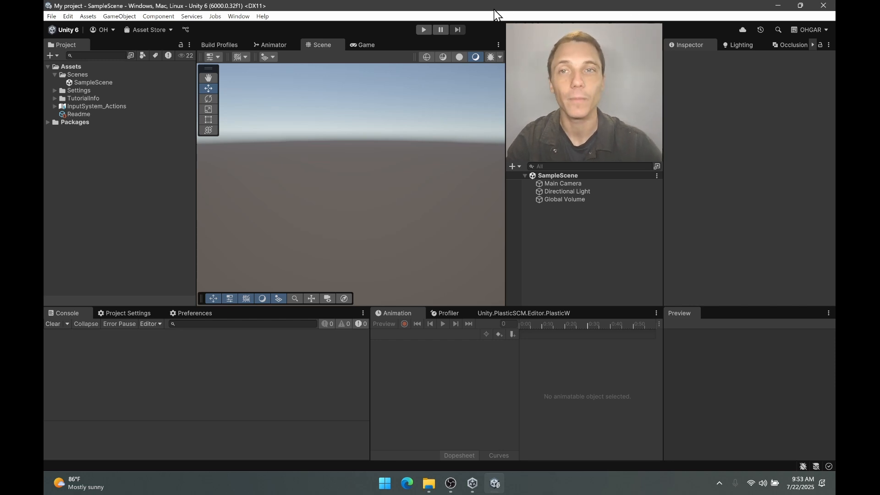
- Open the Package Manager and search My Assets for OHGAR
left_click(237, 17)
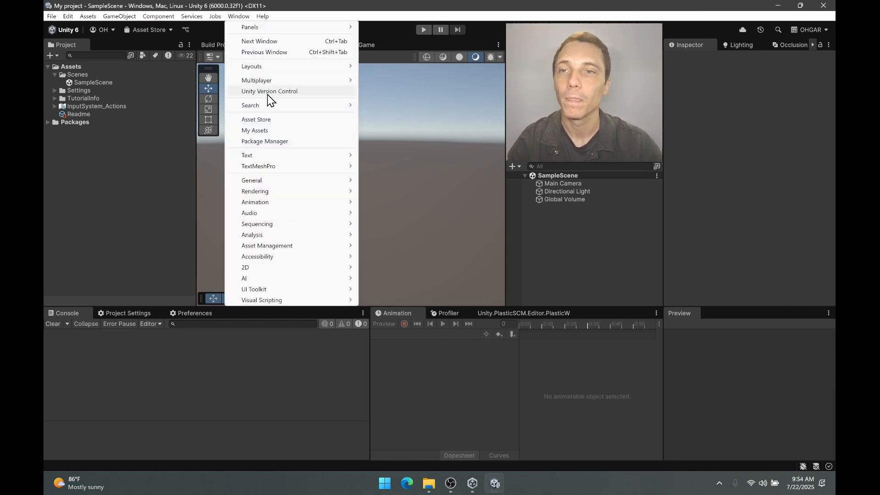
left_click(269, 141)
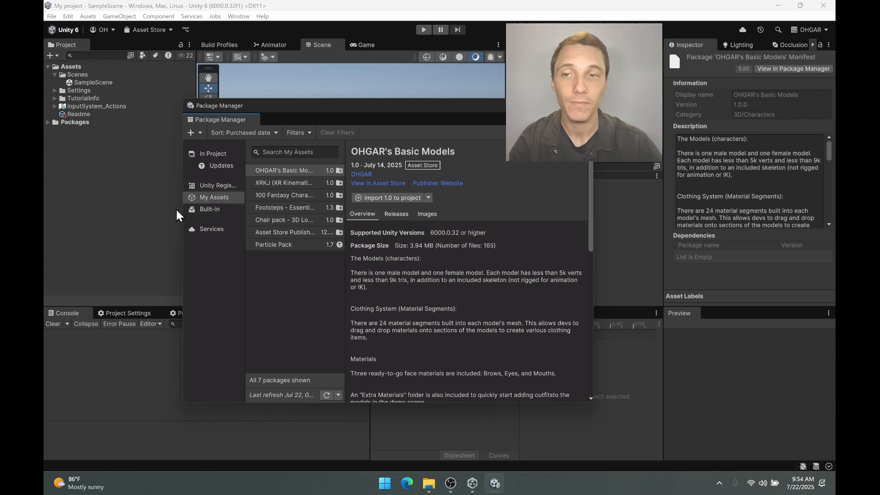
left_click(209, 198)
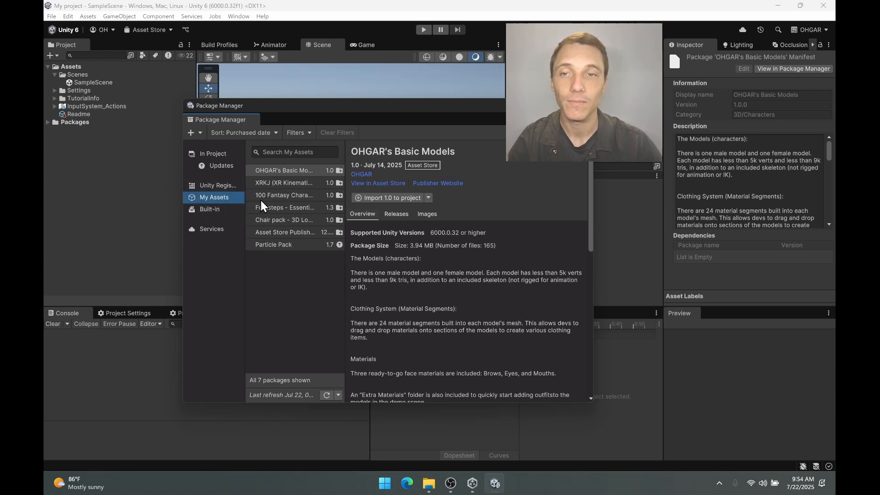
left_click(271, 152)
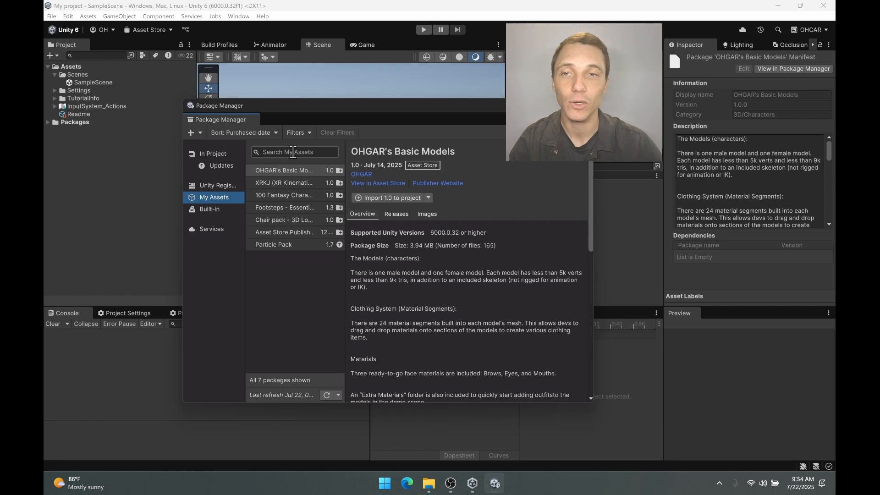
key("Caps_Lock")
type("OHGAR")
key("Caps_Lock")
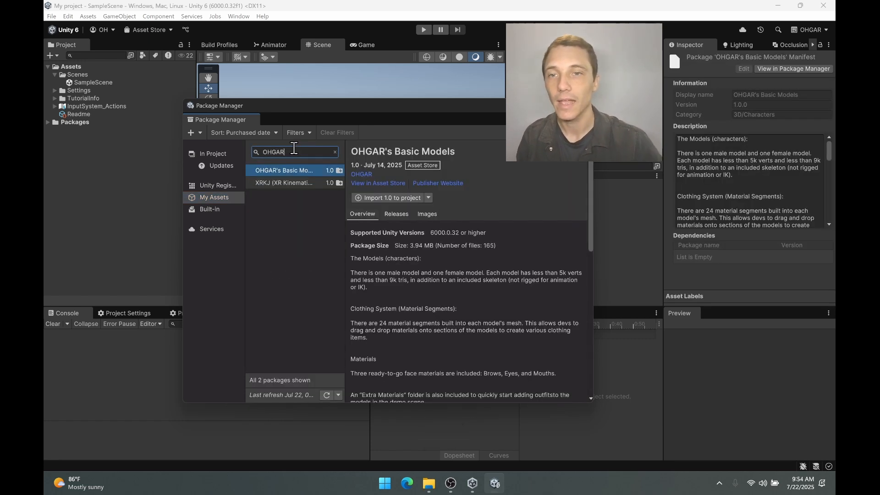
- Import all files of the OHGAR's Basic Models package into the project and close the Package Manager
left_click(380, 198)
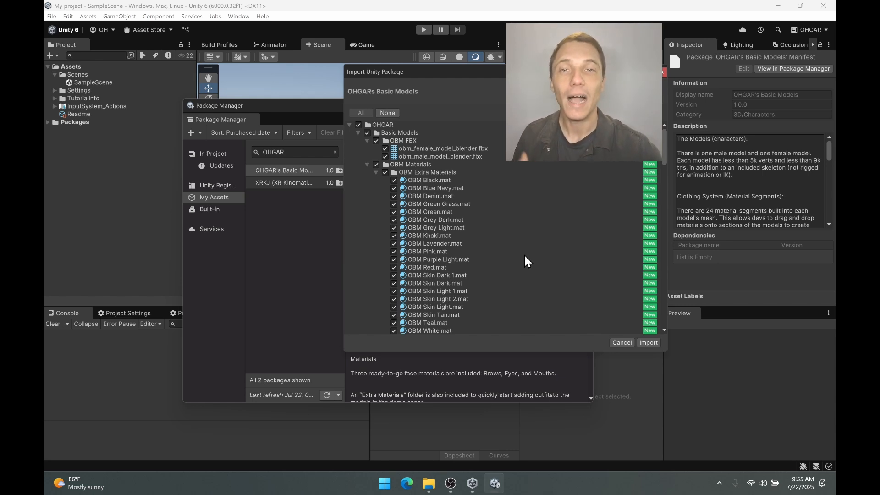
scroll(526, 261, "down", 10)
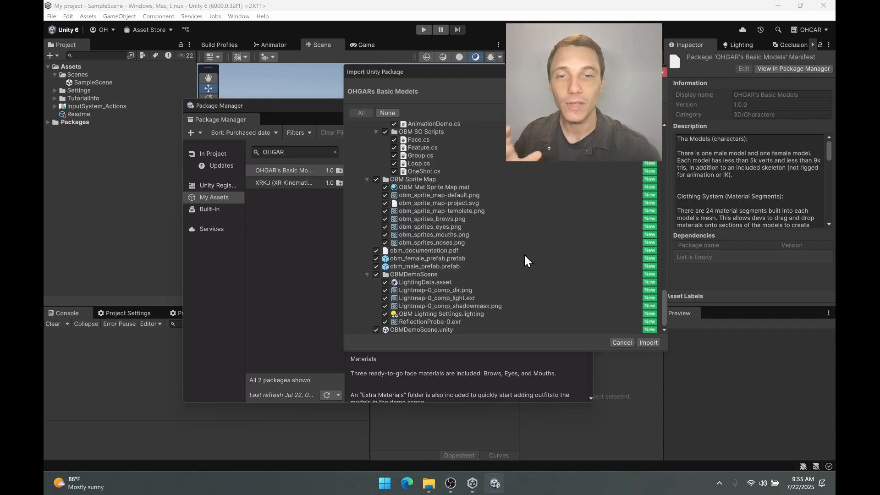
left_click(648, 342)
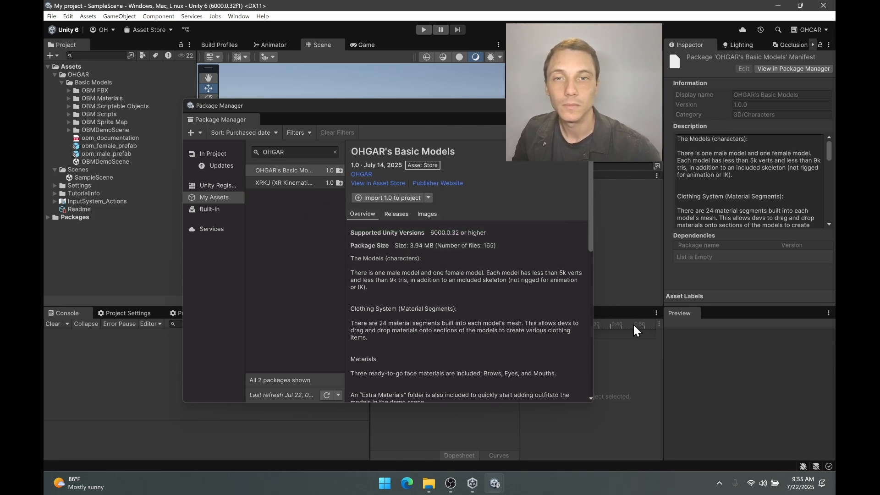
left_click(582, 105)
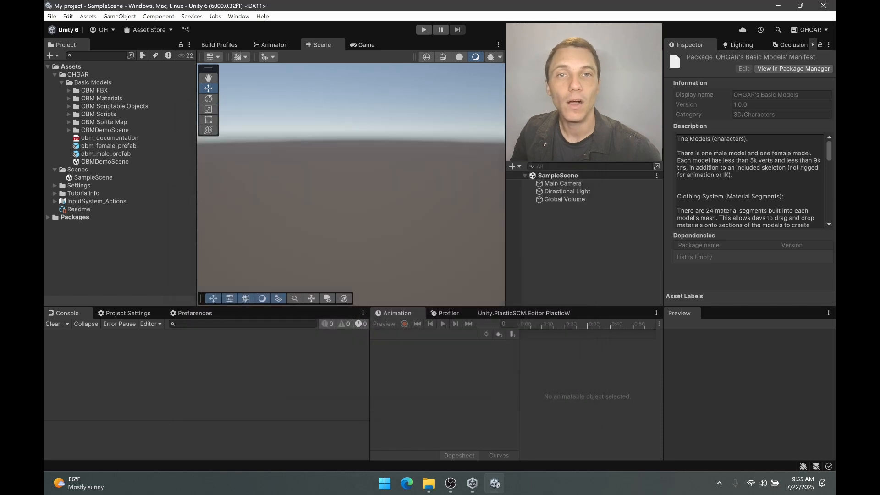
- Open OBMDemoScene from the OHGAR Basic Models folder
left_click(92, 83)
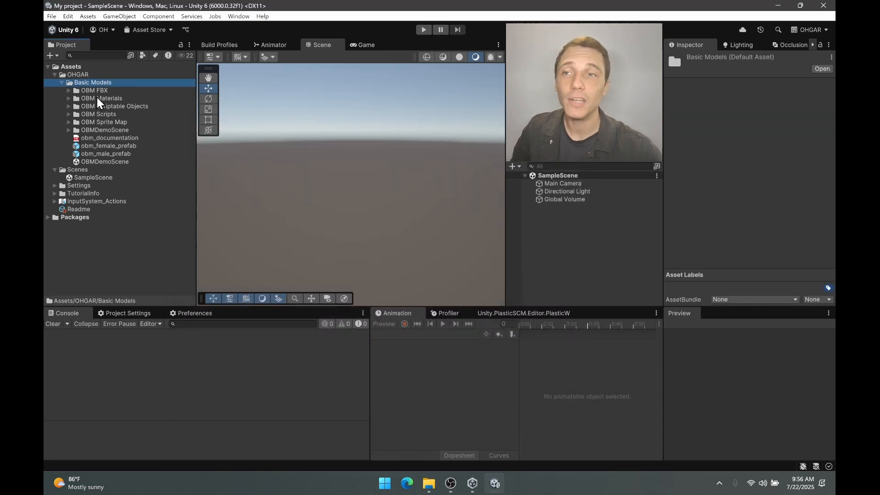
double_click(111, 162)
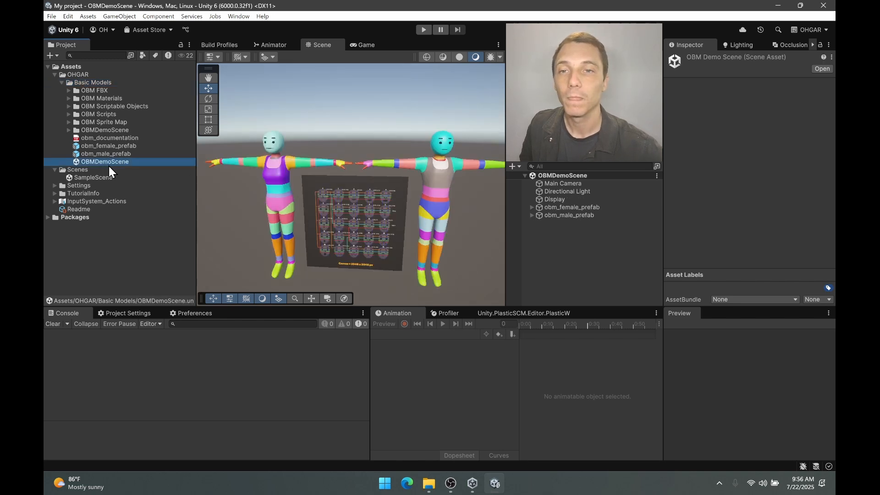
scroll(313, 185, "down", 1)
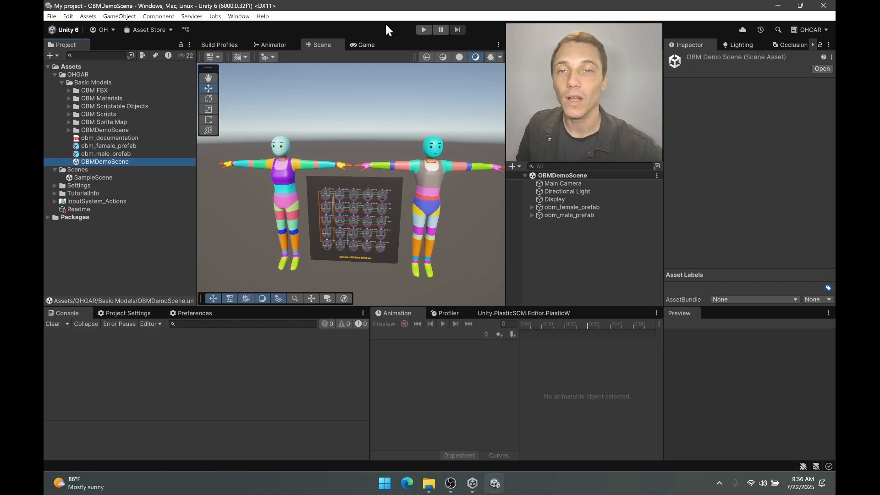
- Run the demo scene, examine the face sprite display and both models' changing expressions, and stop playback
left_click(400, 26)
left_click(424, 30)
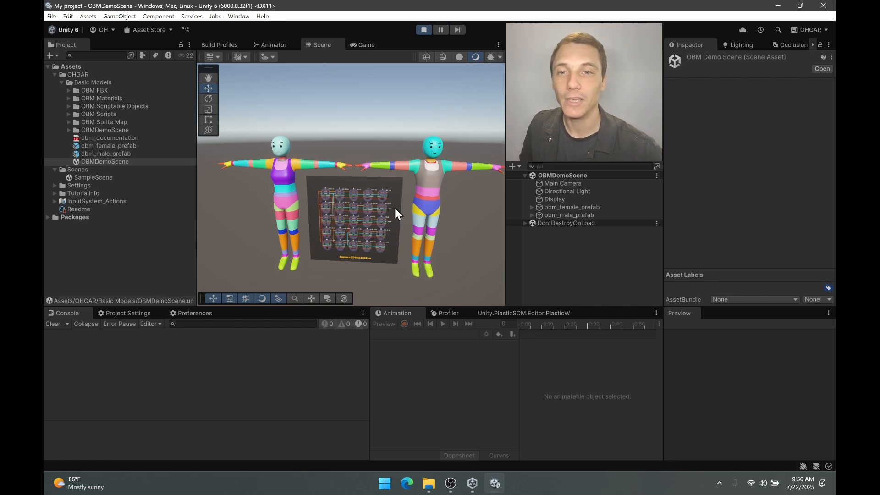
scroll(395, 209, "up", 8)
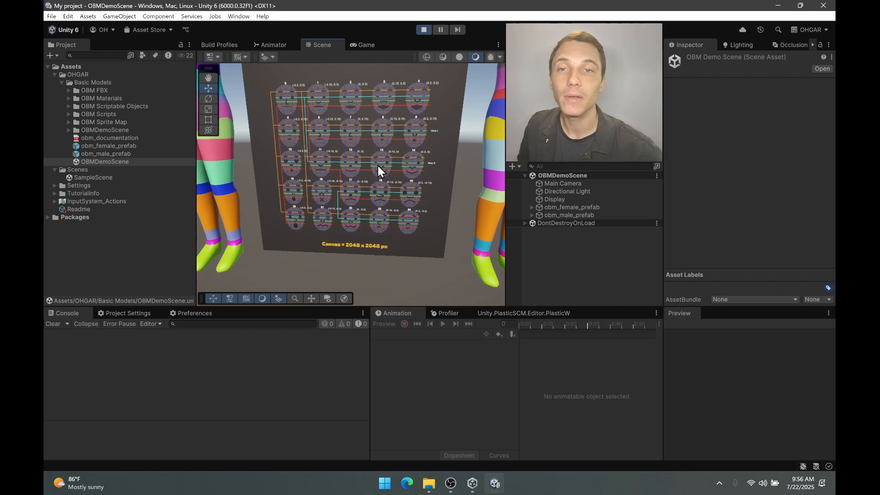
scroll(377, 164, "down", 4)
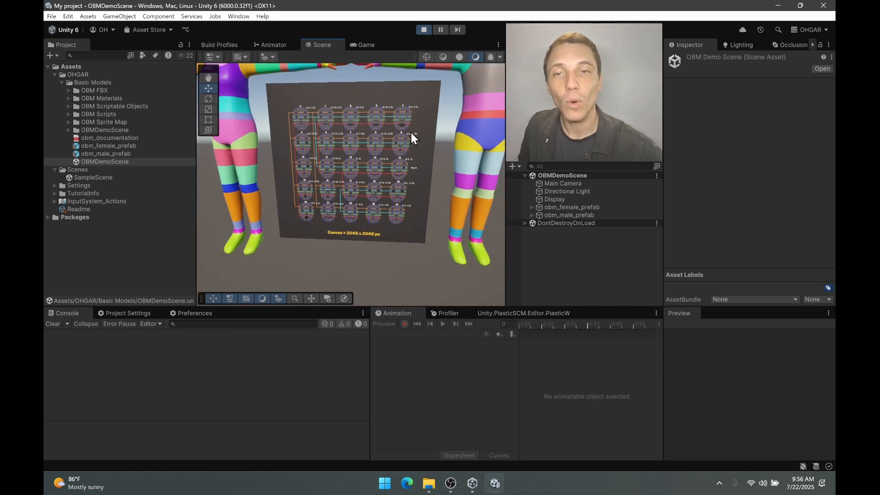
scroll(361, 169, "down", 5)
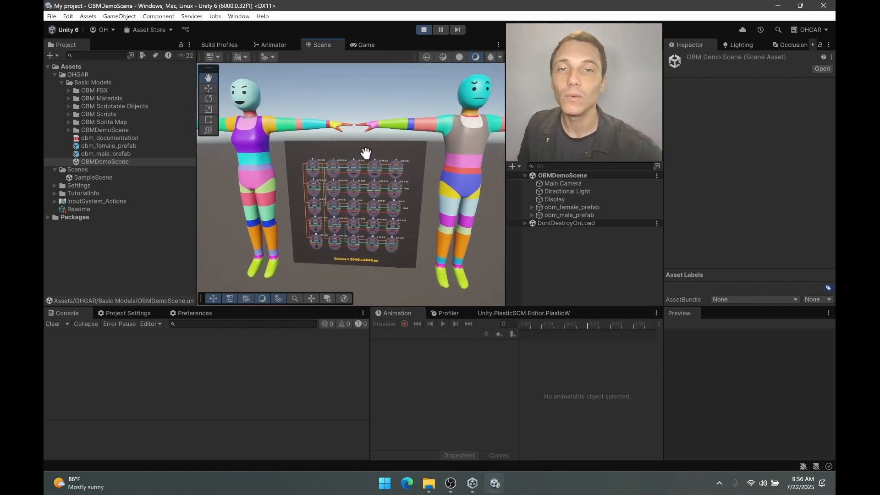
scroll(362, 155, "down", 1)
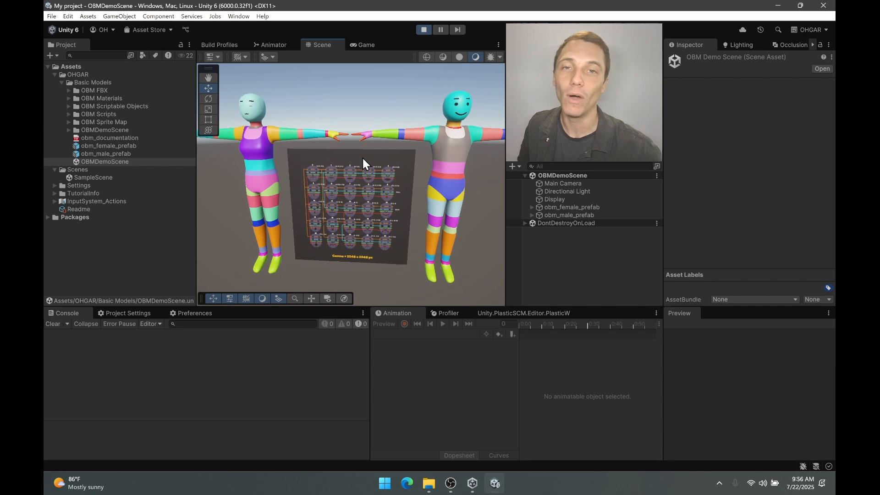
scroll(362, 156, "down", 2)
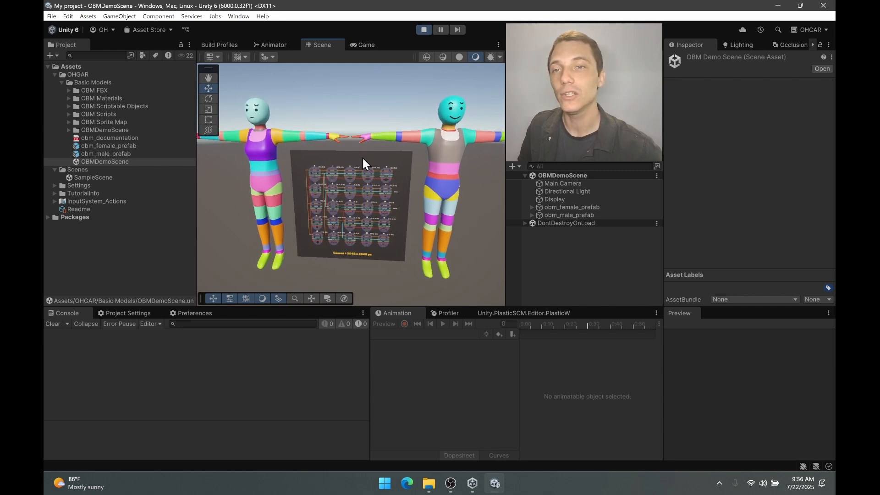
left_click(423, 30)
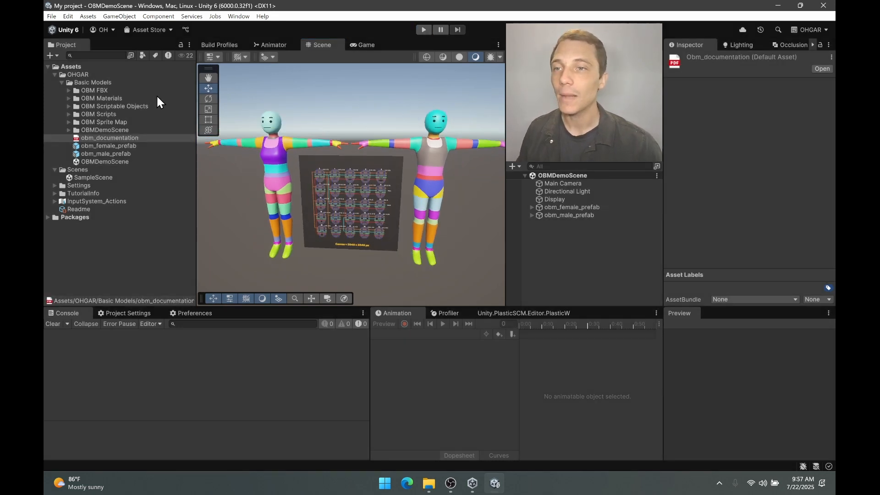
- Reopen SampleScene and add obm_male_prefab to its hierarchy
double_click(93, 178)
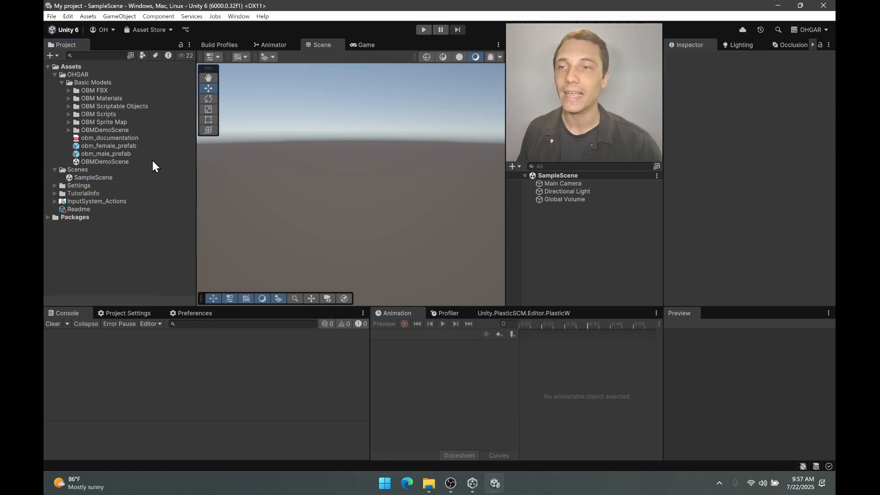
left_click_drag(87, 153, 570, 232)
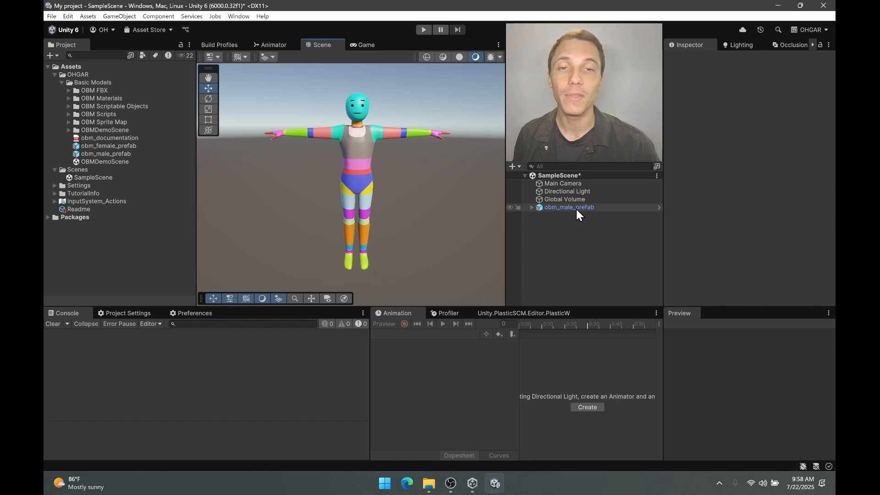
- Expand the male prefab and its entire Armature to examine the bone hierarchy
left_click(531, 208)
left_click(590, 216)
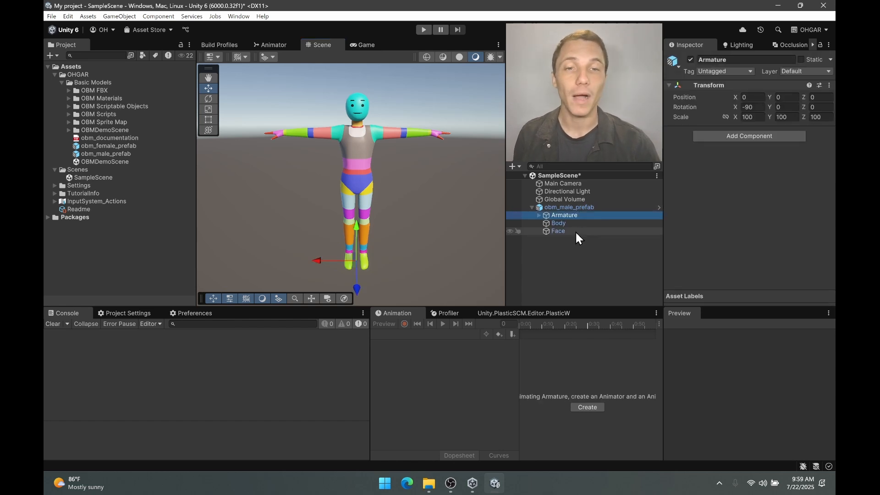
left_click(539, 216, "alt")
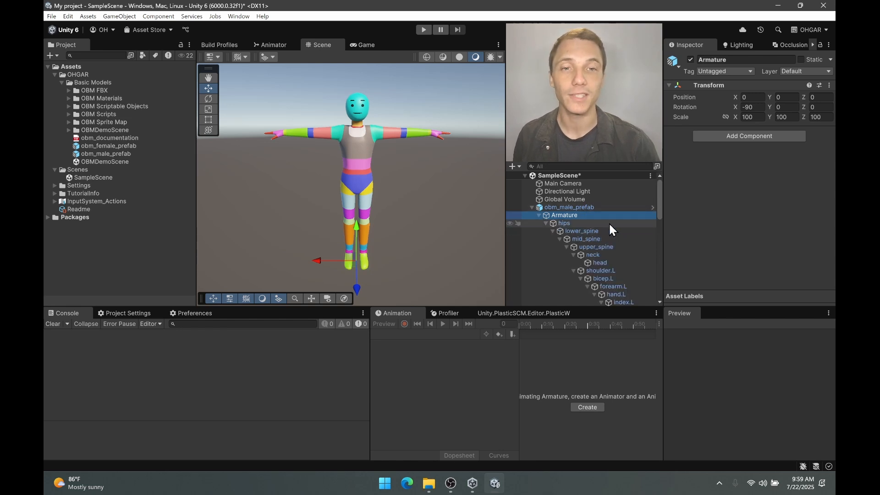
scroll(608, 222, "down", 5)
scroll(607, 209, "down", 3)
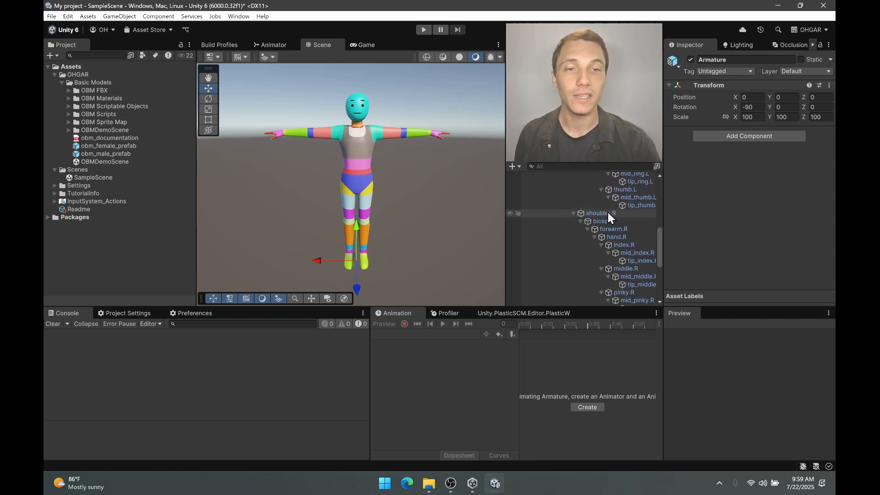
scroll(606, 252, "up", 8)
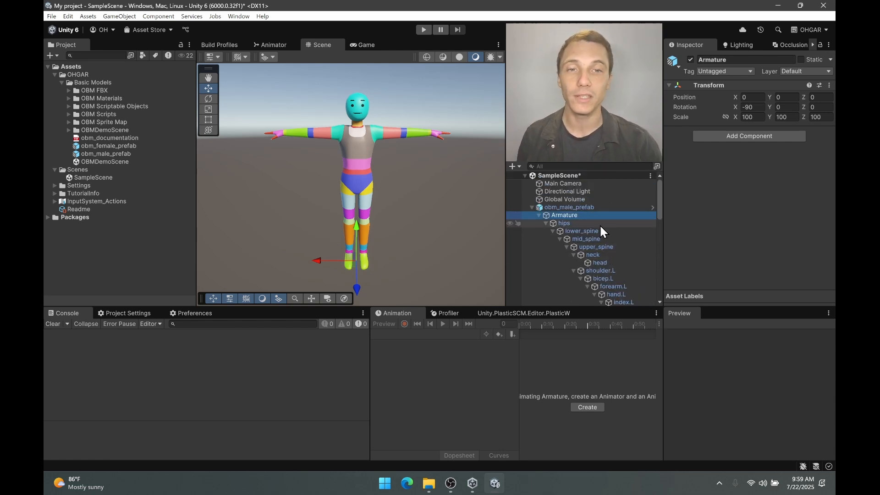
- Try rotating the male model's mid_spine bone about -7° around Z to test the rig
left_click(576, 231)
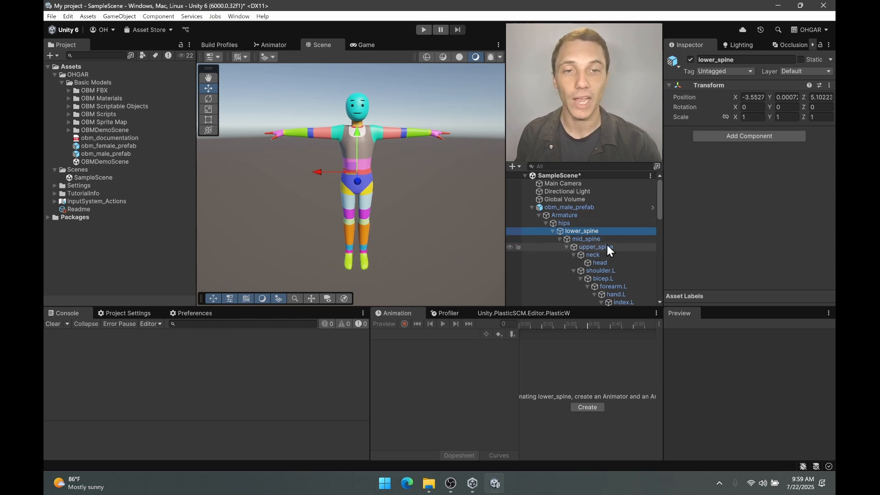
left_click(589, 239)
key("e")
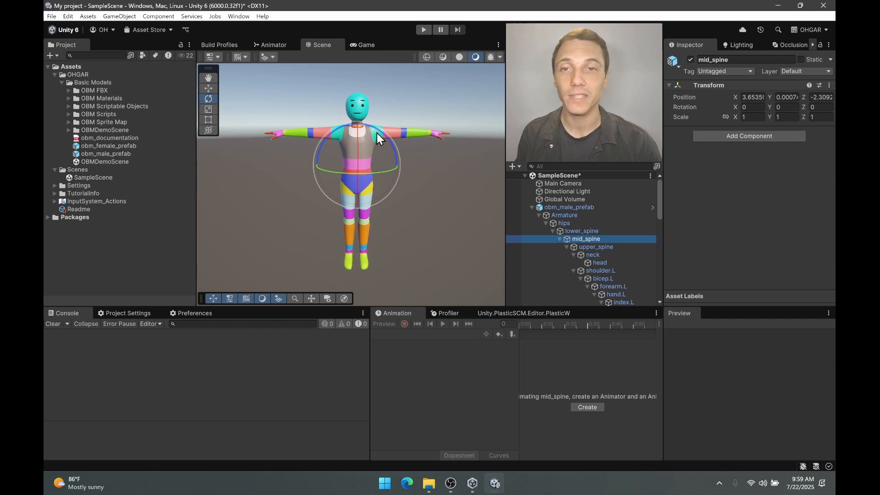
left_click_drag(377, 133, 383, 106)
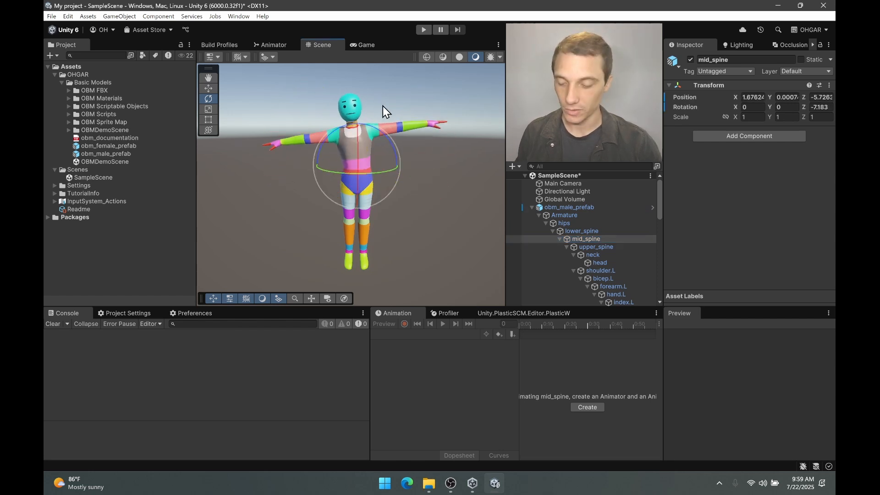
left_click(383, 105)
- Collapse the Armature and examine the materials assigned in the Body object's Skinned Mesh Renderer
left_click(538, 215)
left_click(557, 223)
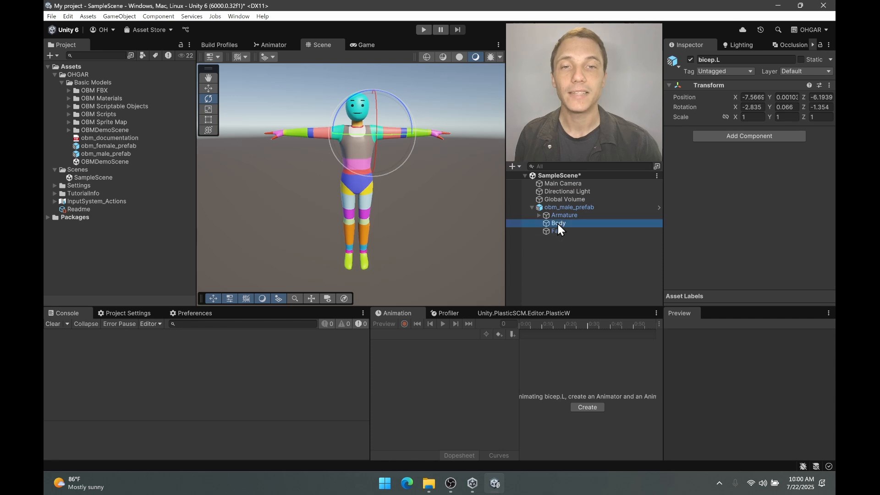
scroll(697, 200, "down", 2)
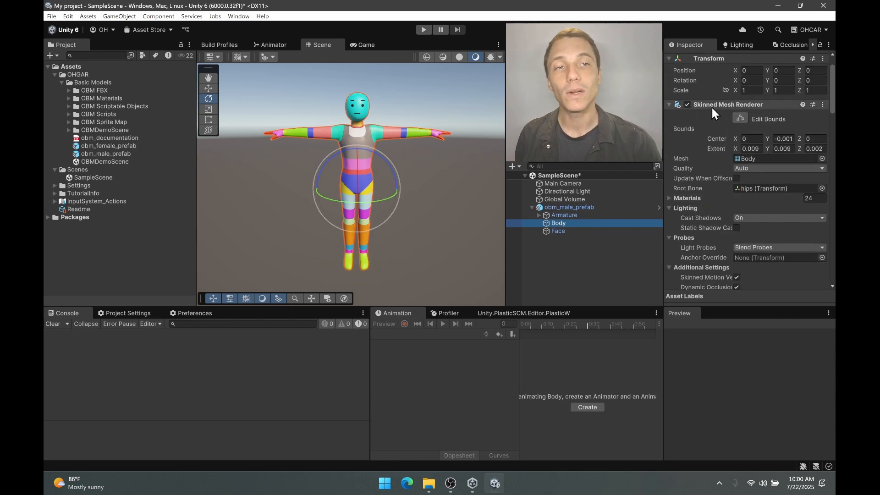
left_click(668, 198)
scroll(742, 219, "down", 2)
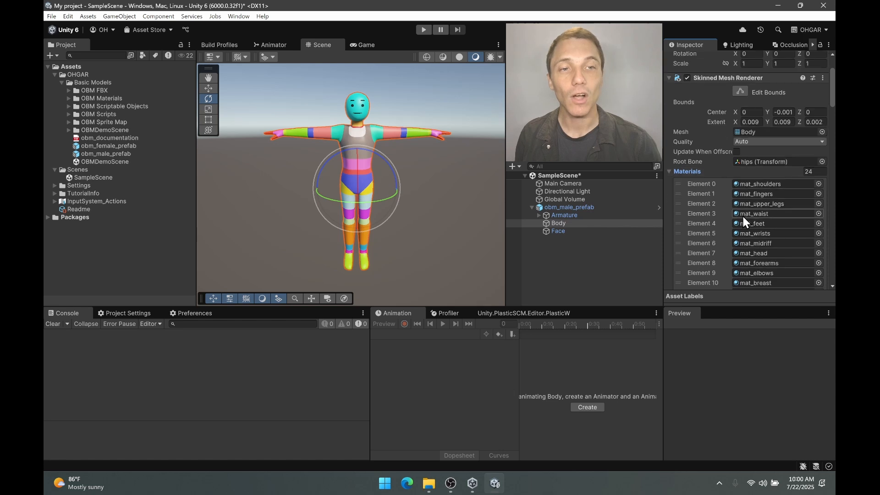
scroll(743, 222, "down", 10)
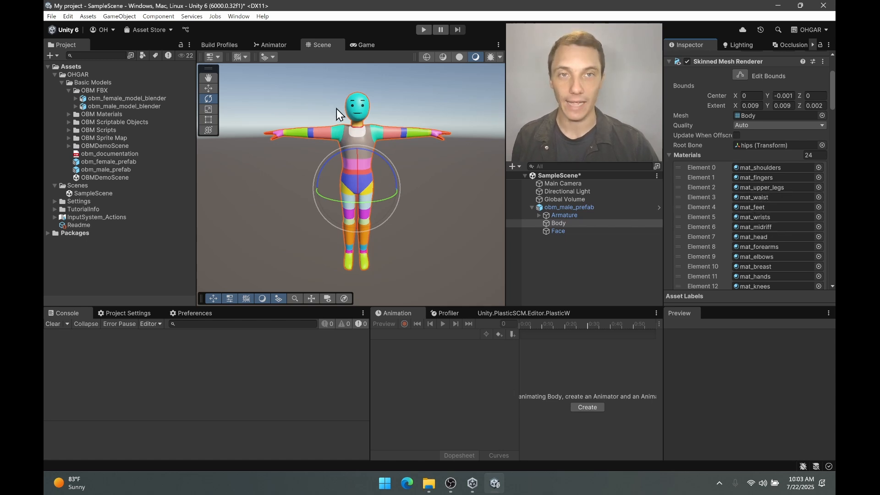
- Browse the materials available for the Body's Element 0 slot and close the selection without choosing one
left_click(819, 168)
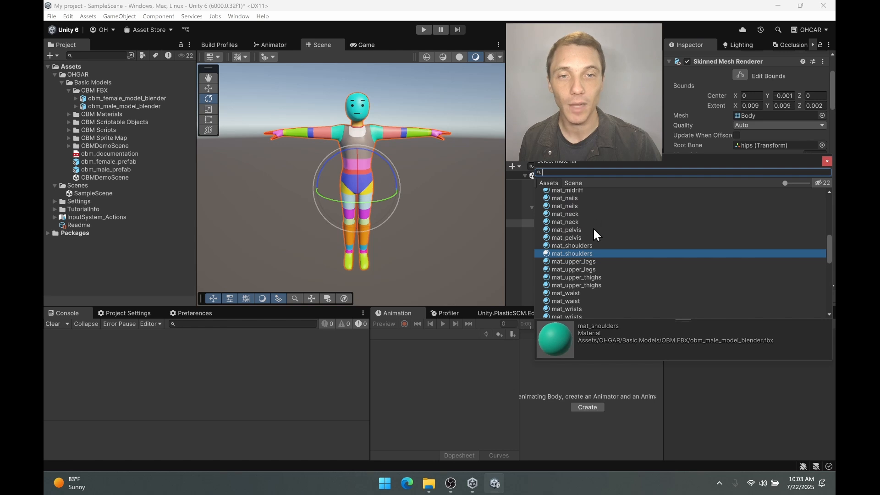
scroll(598, 245, "down", 5)
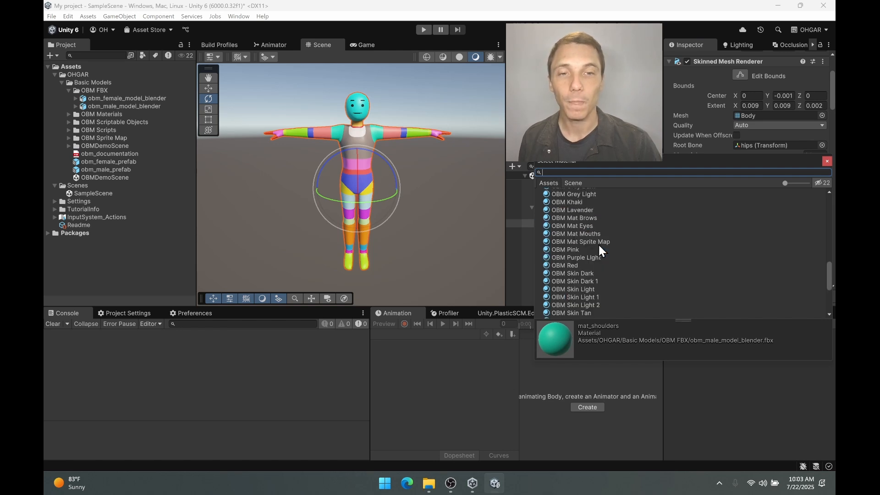
left_click(827, 161)
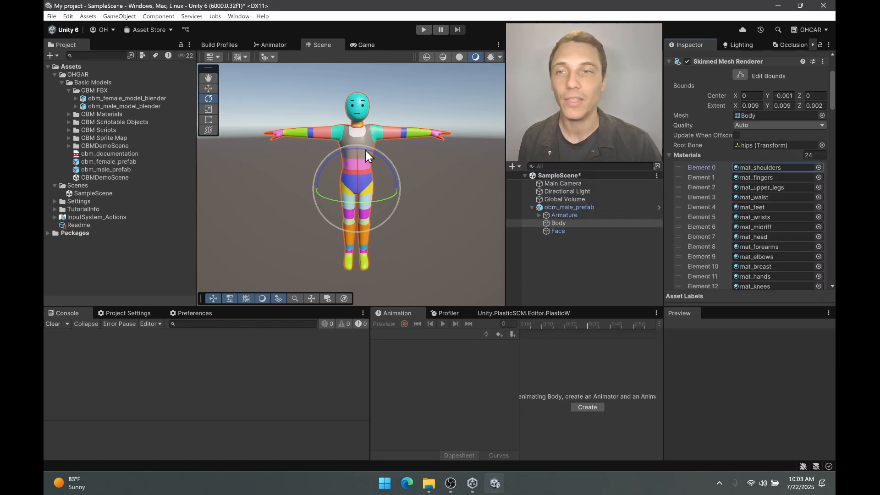
- Expand the OBM Extra Materials and apply OBM Black to the male model's chest, midriff and shoulders
left_click(69, 115)
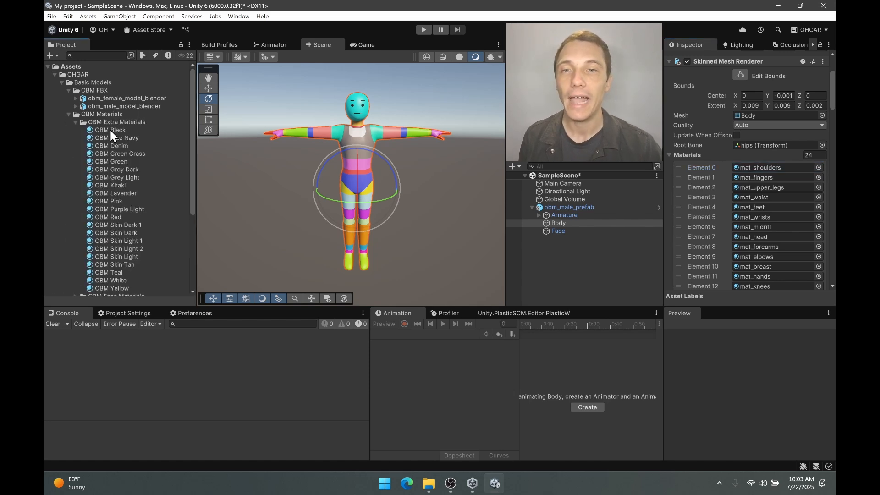
left_click_drag(110, 131, 347, 143)
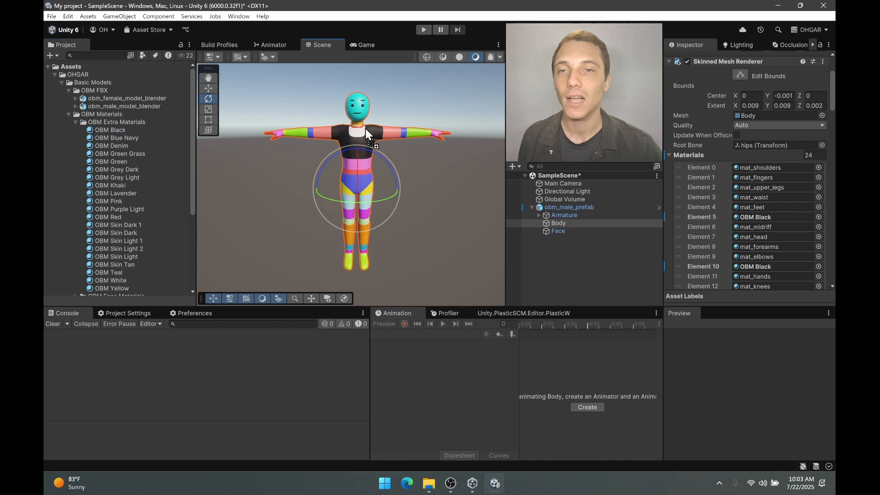
left_click_drag(117, 132, 347, 160)
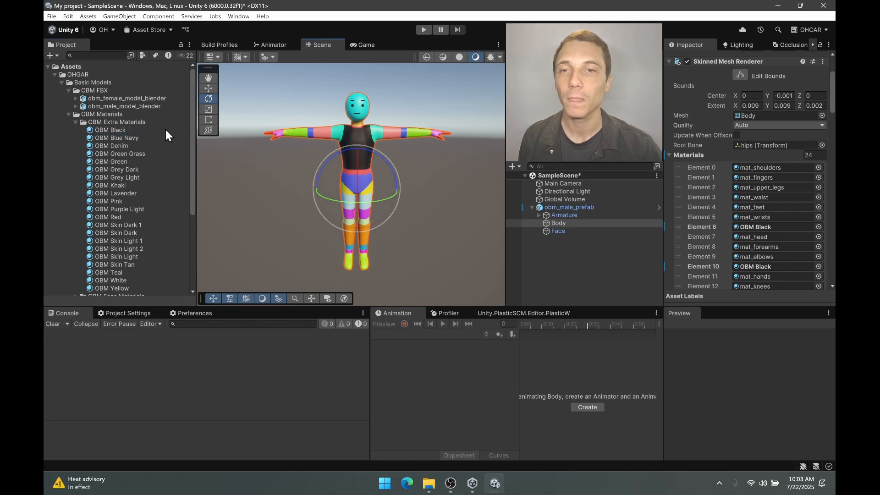
left_click_drag(118, 132, 341, 137)
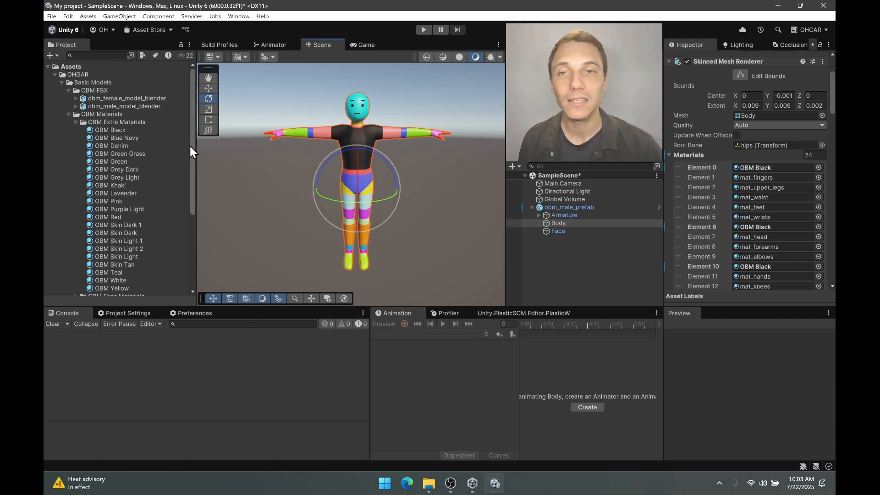
- Try OBM Black on the upper arms, elbows and forearms to form long sleeves
left_click_drag(115, 131, 315, 134)
left_click_drag(113, 126, 309, 131)
left_click_drag(124, 129, 297, 133)
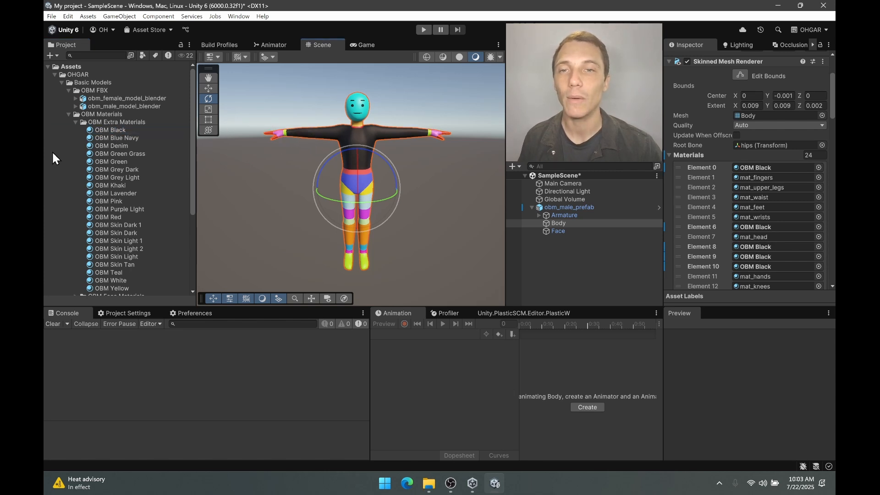
- Undo OBM Black on the upper arms, elbows and forearms while keeping it on the shoulders
key("ctrl+z")
key("ctrl+z")
key("ctrl+z")
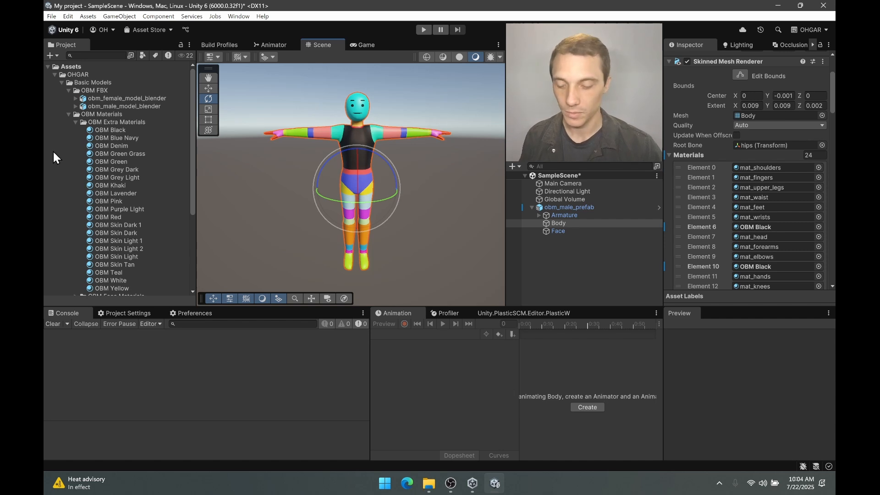
key("ctrl+y")
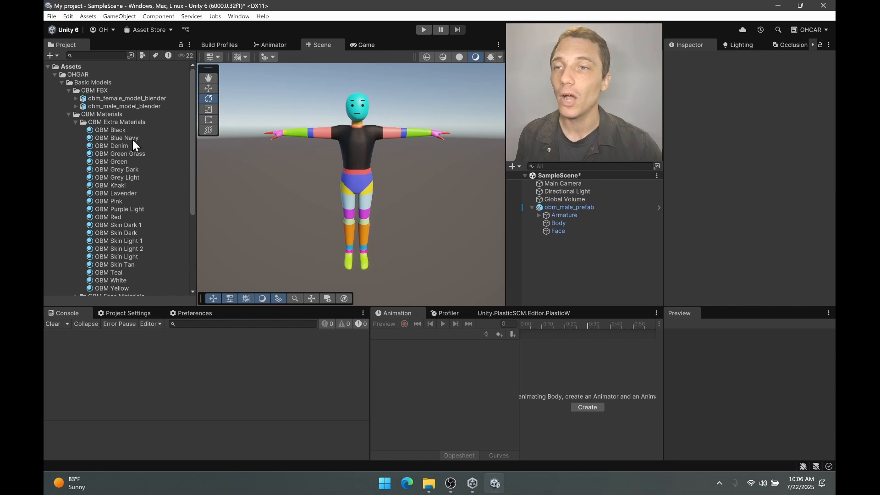
- Apply OBM Denim to the hips and every leg segment down to the lower shins to form full-length trousers
left_click_drag(119, 148, 353, 183)
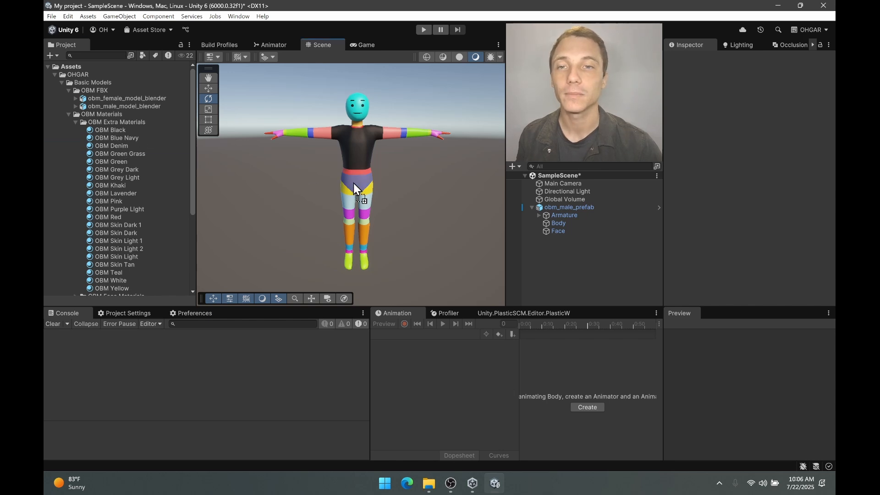
left_click_drag(116, 146, 331, 195)
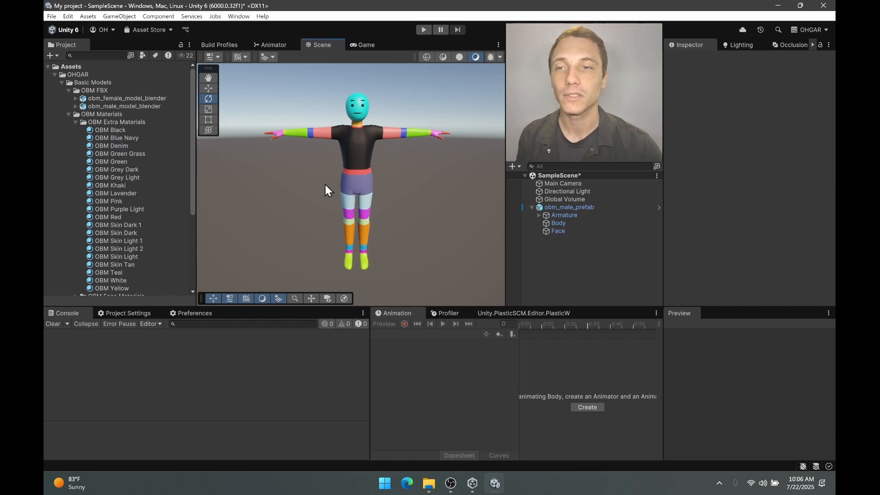
left_click_drag(123, 146, 344, 203)
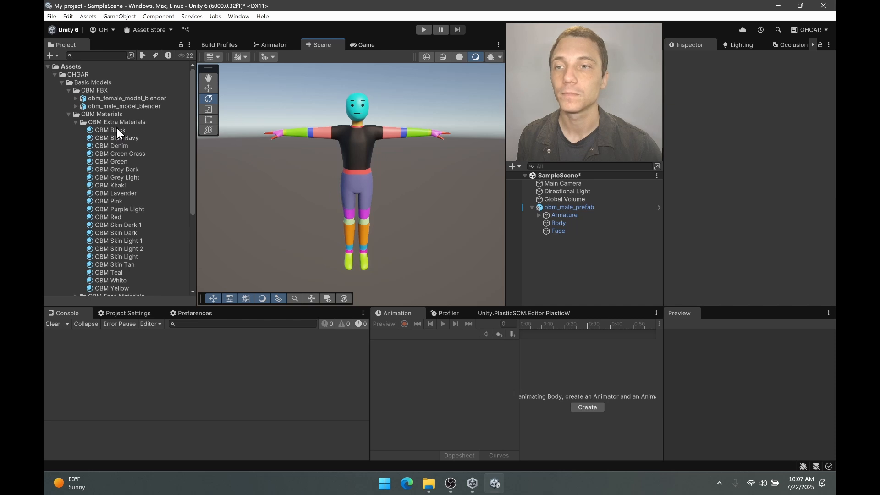
left_click_drag(110, 145, 351, 237)
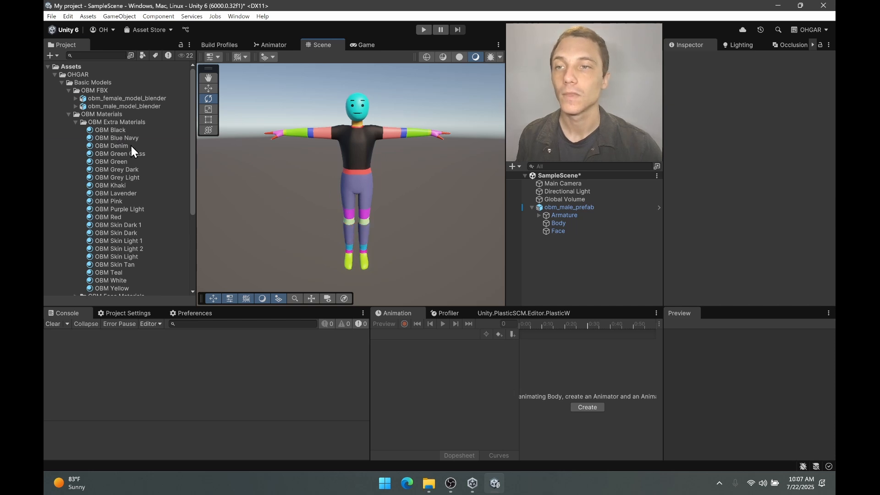
left_click_drag(123, 146, 352, 226)
left_click_drag(139, 150, 359, 221)
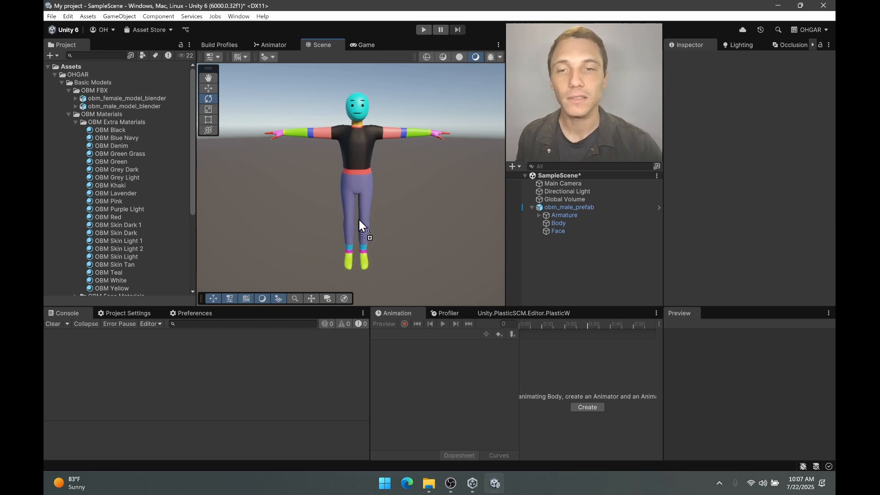
left_click_drag(118, 146, 350, 248)
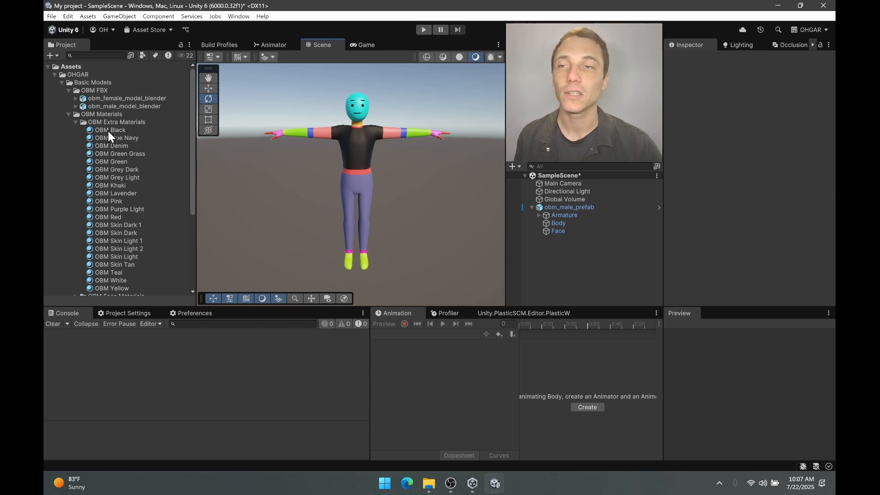
- Apply OBM Black to the waist and feet, and OBM White to the ankles as socks
left_click_drag(108, 132, 353, 181)
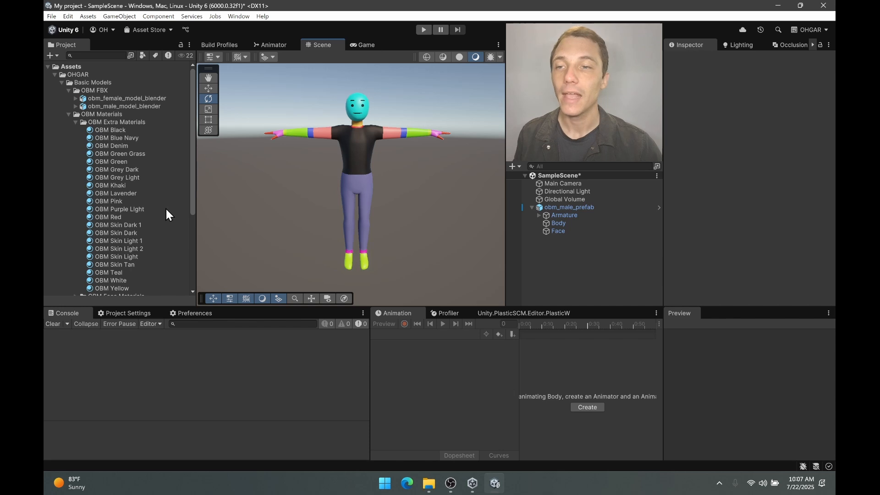
scroll(156, 220, "down", 3)
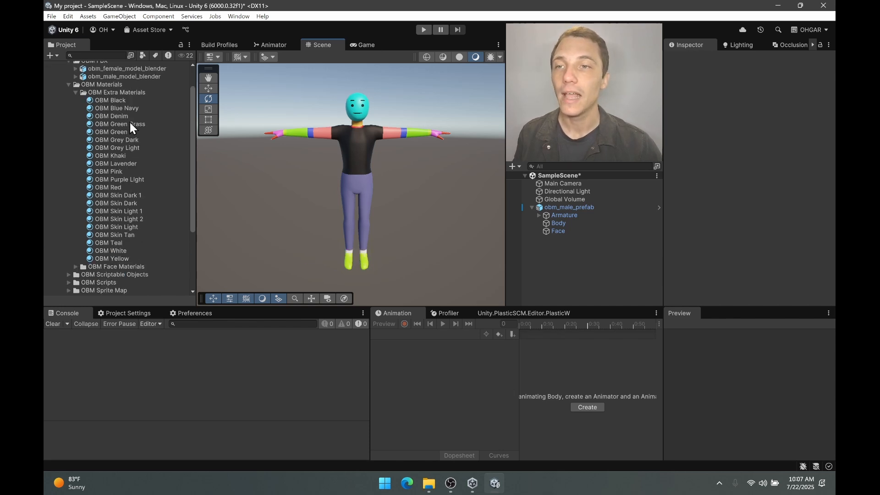
left_click_drag(123, 101, 357, 264)
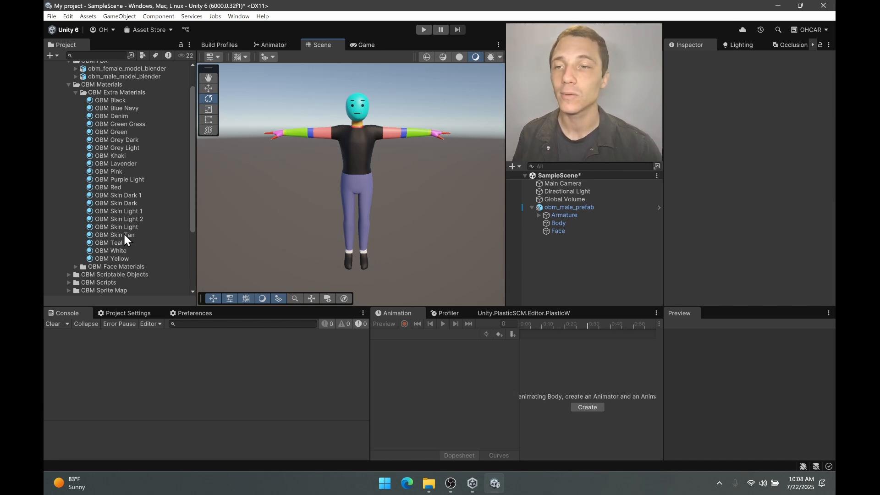
- Apply OBM Skin Tan to the head, neck, upper arms, elbows, forearms and wrists
left_click_drag(125, 235, 357, 114)
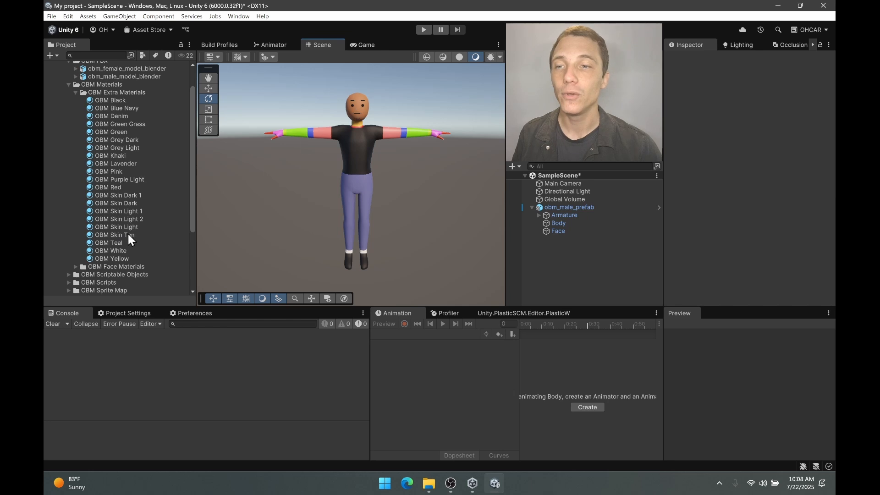
left_click_drag(140, 221, 356, 123)
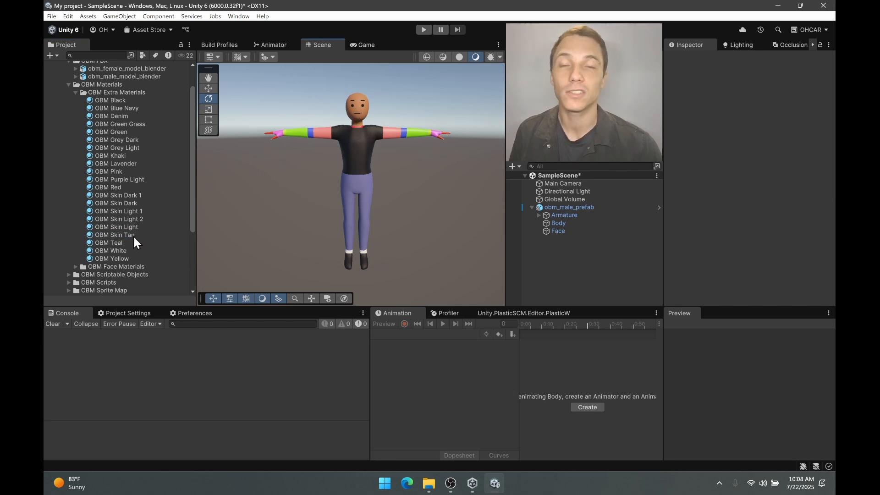
left_click_drag(129, 237, 317, 138)
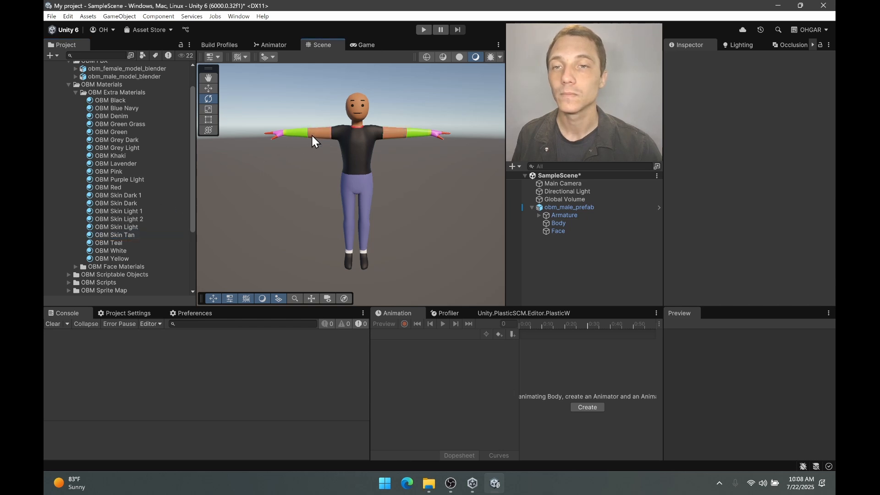
left_click_drag(117, 235, 298, 138)
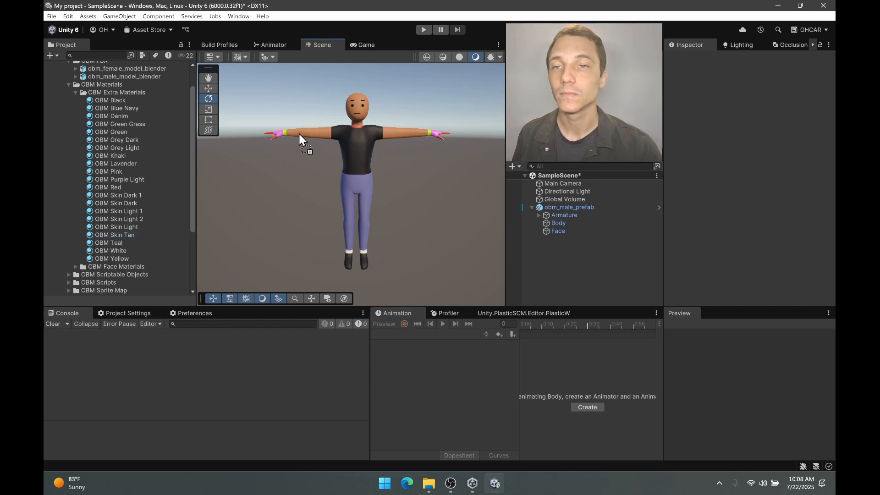
left_click_drag(129, 236, 286, 134)
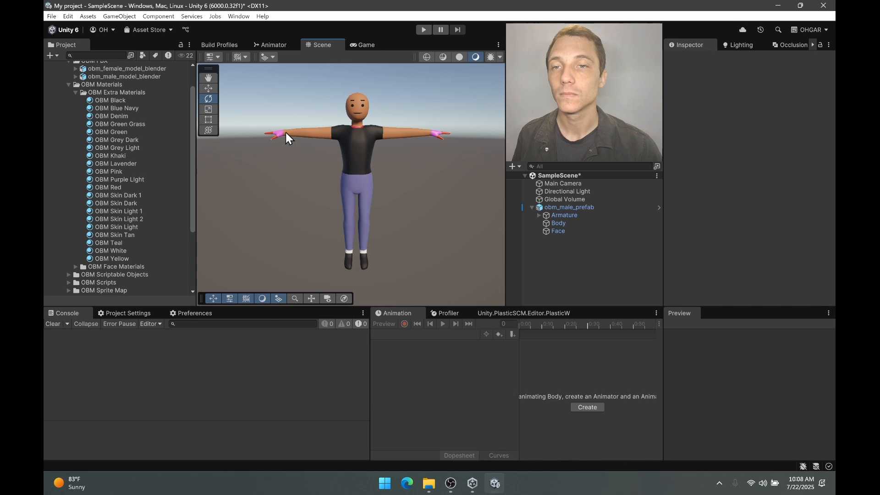
- Apply OBM Skin Tan to the hands and fingers, and a skin material to the fingernails
middle_click_drag(286, 133, 335, 150)
scroll(363, 220, "up", 5)
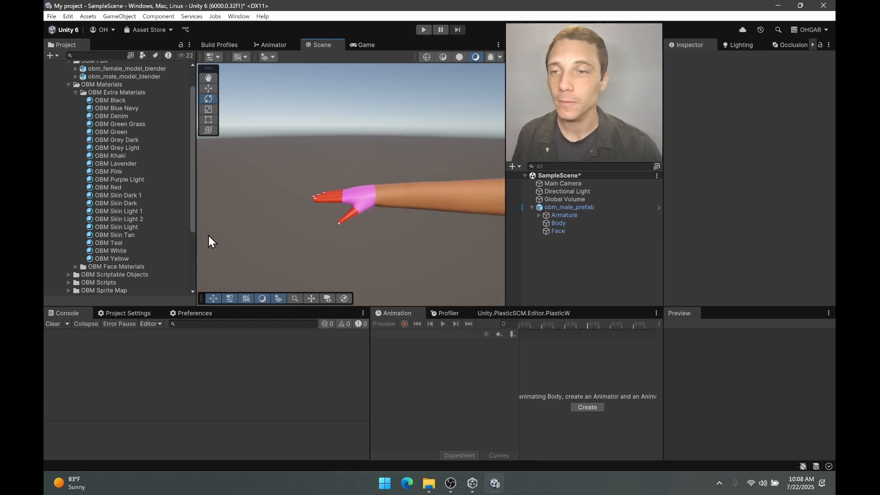
left_click_drag(118, 236, 361, 192)
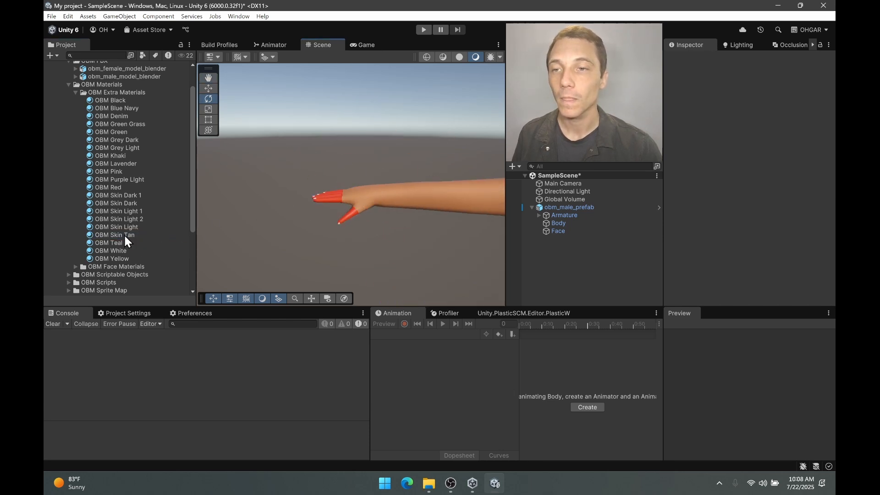
left_click_drag(125, 236, 348, 215)
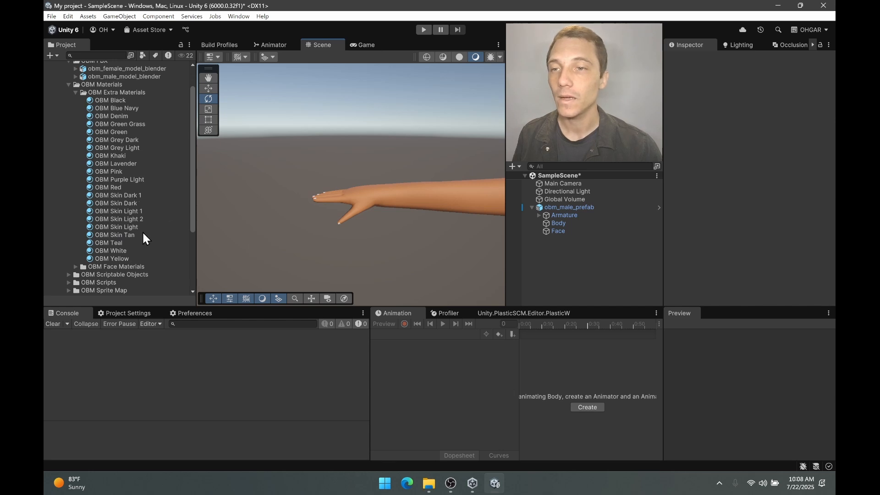
left_click_drag(132, 227, 340, 229)
- Apply OBM Black to the remaining red collar segment at the base of the neck
scroll(389, 223, "down", 3)
scroll(389, 220, "down", 3)
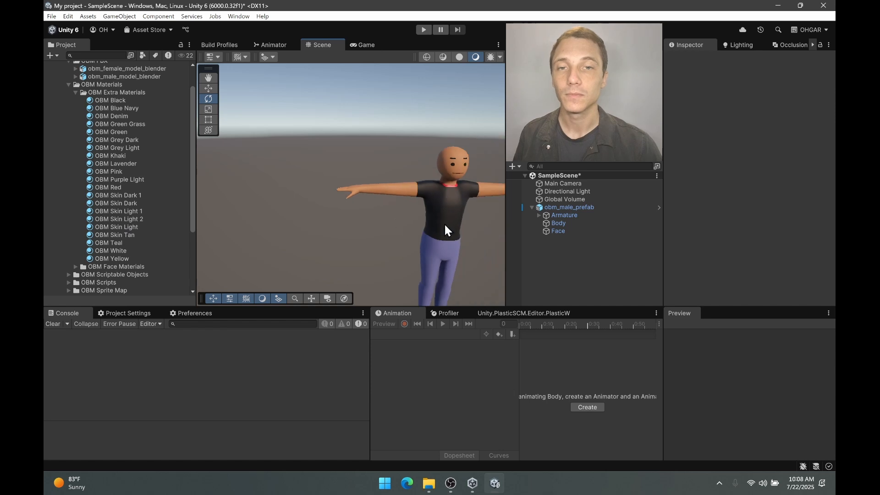
middle_click_drag(445, 225, 383, 169)
left_click_drag(124, 110, 370, 124)
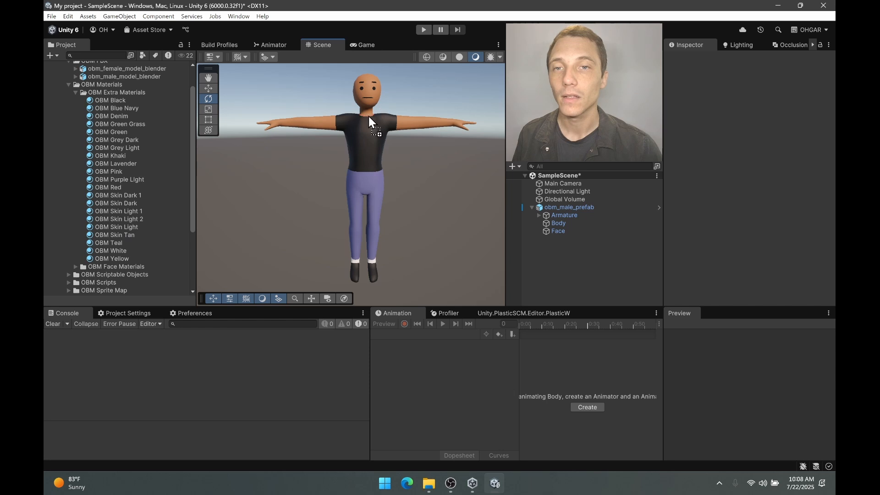
middle_click_drag(442, 144, 426, 145)
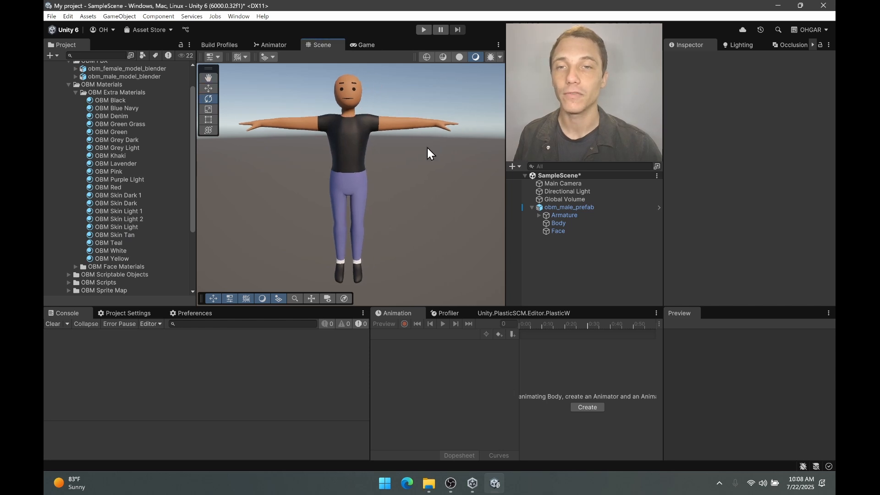
scroll(426, 148, "down", 2)
- Review the materials assigned in the Skinned Mesh Renderers of the Body and Face objects
left_click(558, 223)
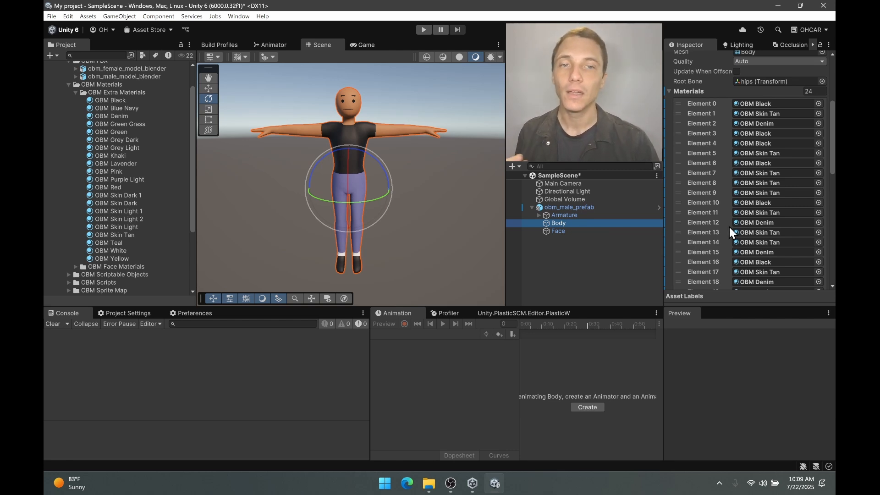
left_click(576, 231)
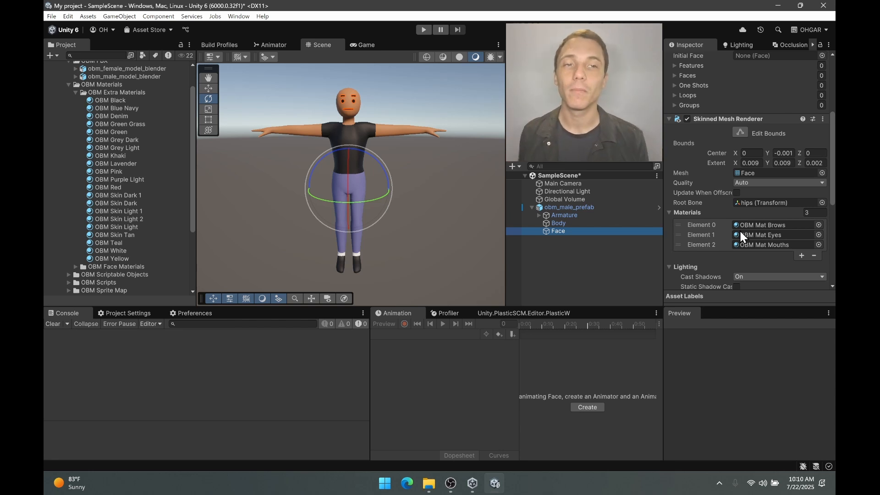
- Collapse OBM Extra Materials, expand the OBM Face Materials and OBM Sprite Map folders, and inspect the obm_sprites_noses texture
left_click(76, 93)
left_click(76, 131)
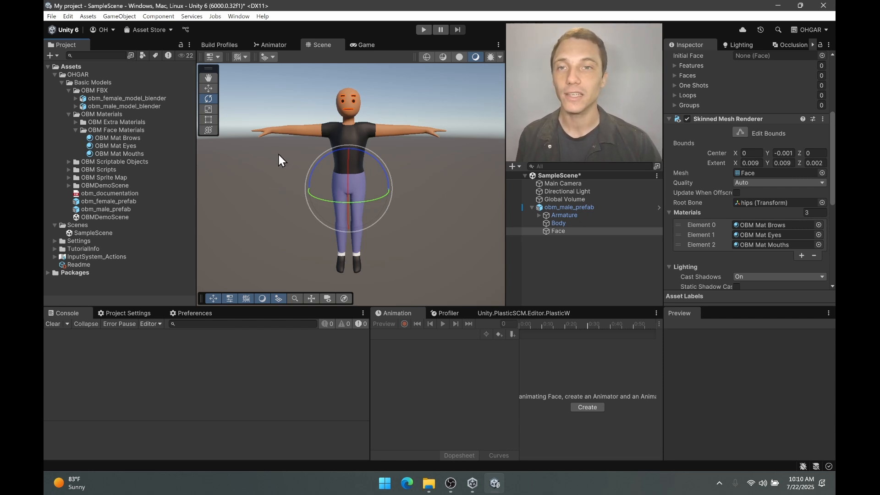
middle_click_drag(278, 153, 293, 159)
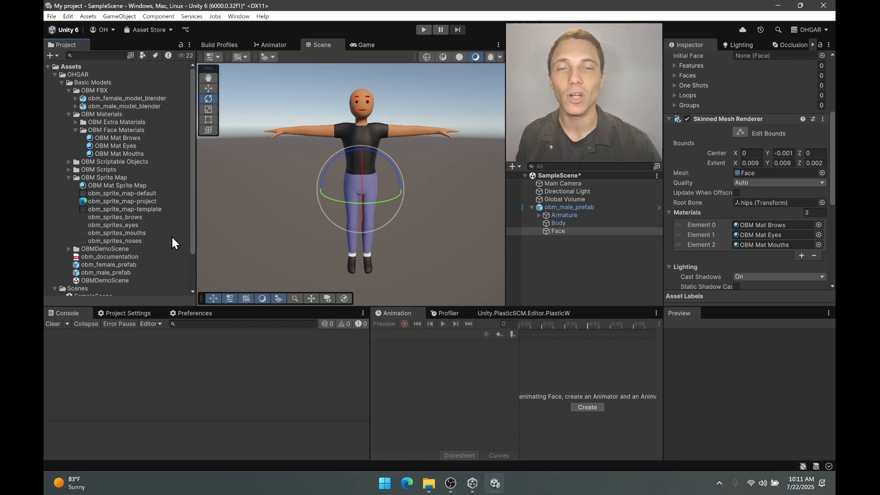
left_click(173, 241)
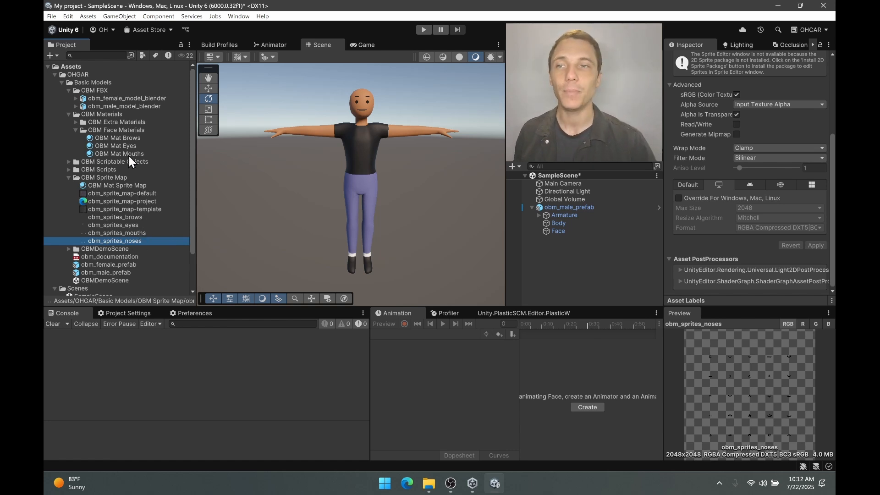
- Create a new material named OBM Mat Nose in the OBM Face Materials folder
left_click(123, 132)
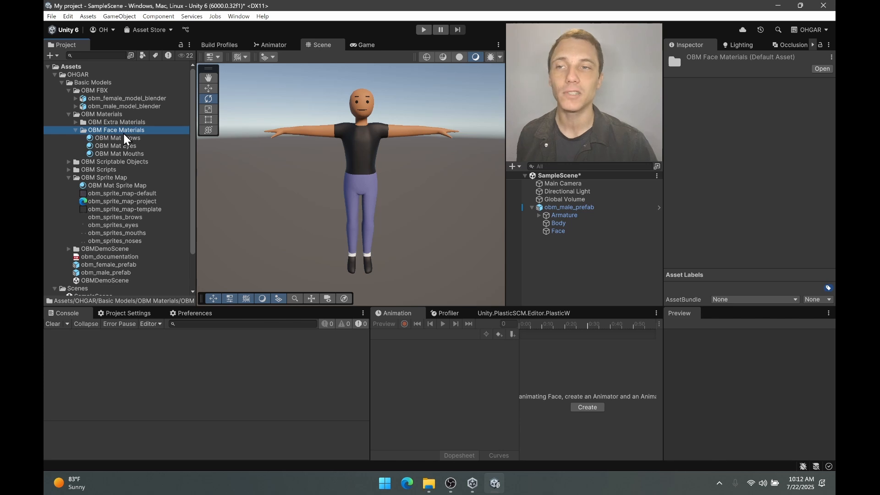
right_click(124, 133)
mouse_move(159, 141)
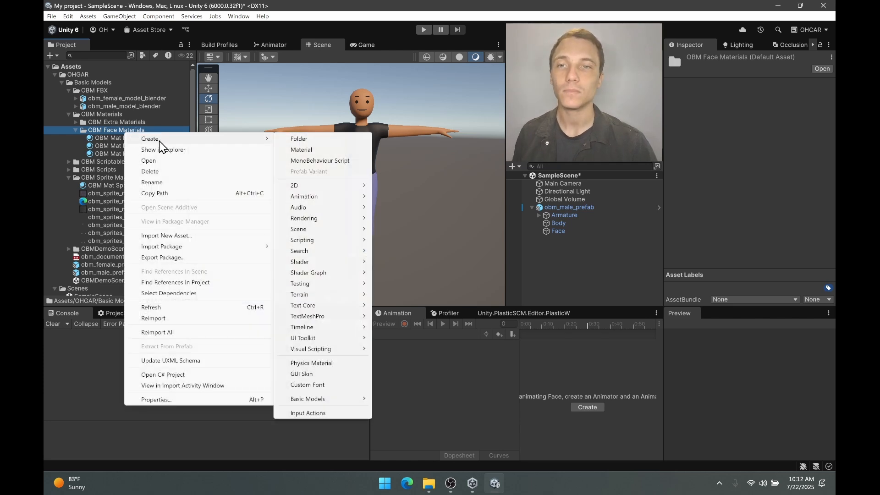
left_click(321, 150)
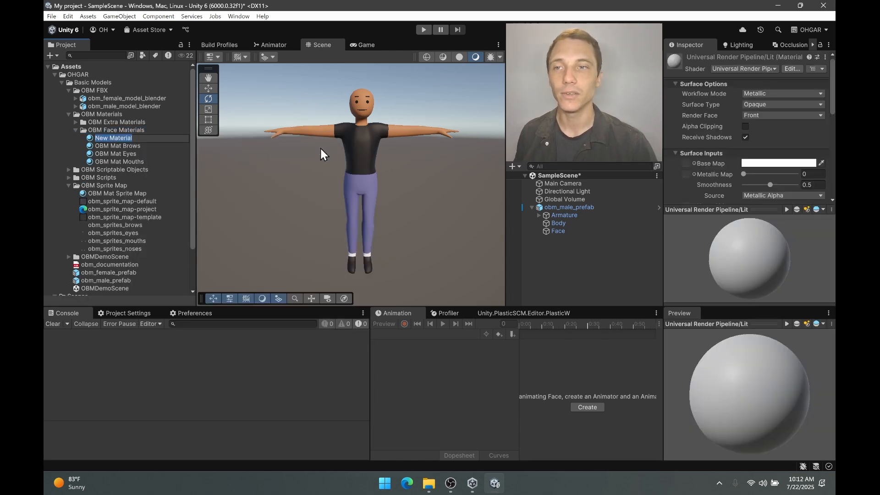
key("Caps_Lock")
type("OBM")
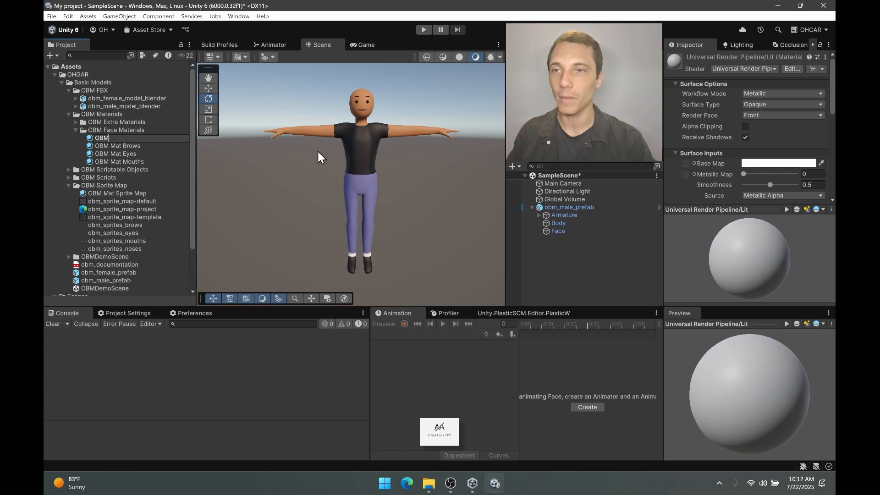
type(" Mat Nose")
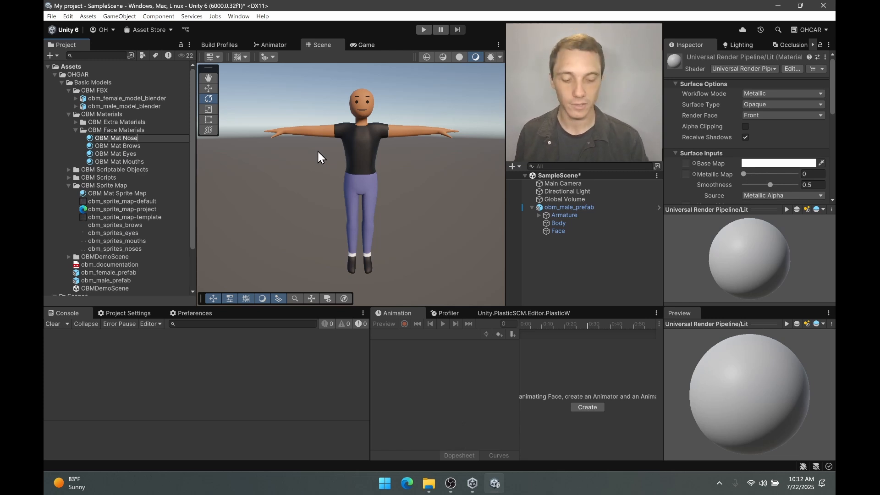
key("Return")
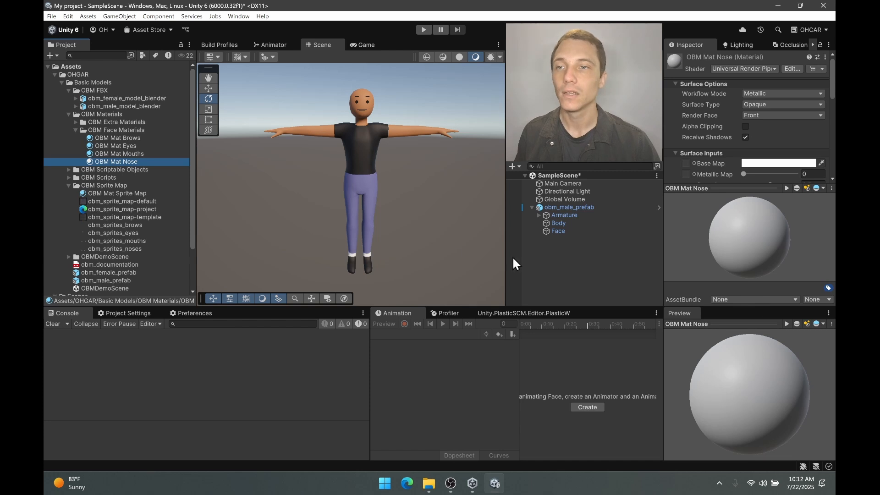
- Enable Alpha Clipping on OBM Mat Nose and assign the obm_sprites_noses texture as its Base Map
left_click(746, 127)
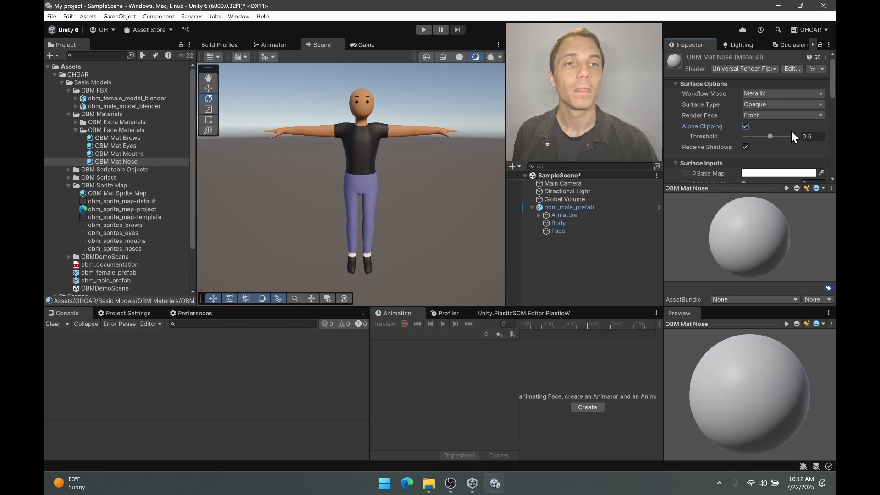
scroll(794, 136, "down", 2)
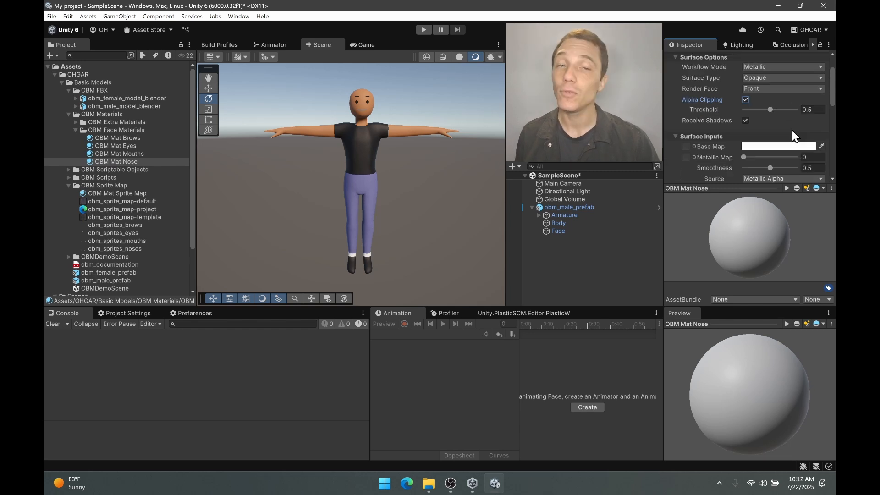
scroll(795, 136, "down", 3)
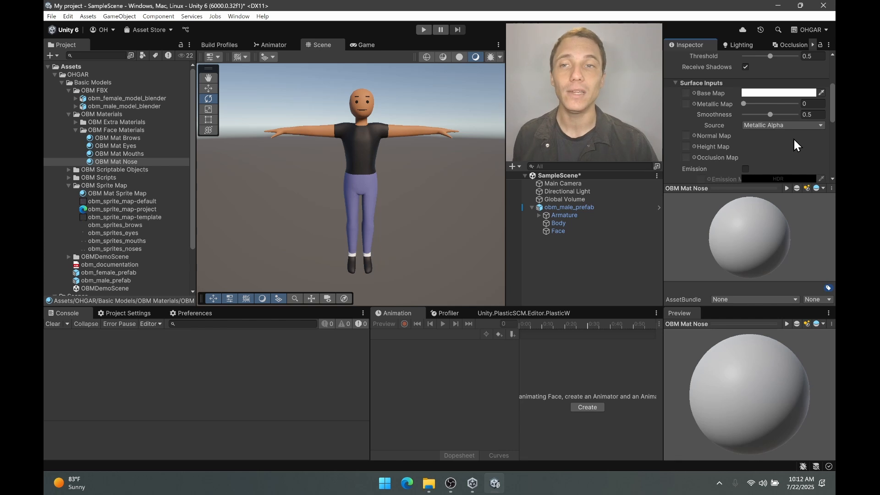
left_click_drag(114, 249, 685, 97)
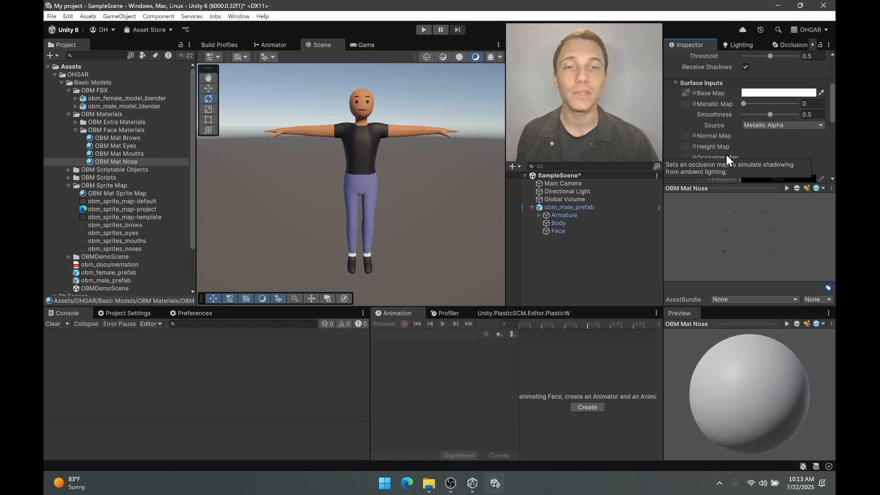
- Add OBM Mat Nose to the Materials list in the Face object's Skinned Mesh Renderer
left_click(559, 231)
scroll(759, 151, "down", 5)
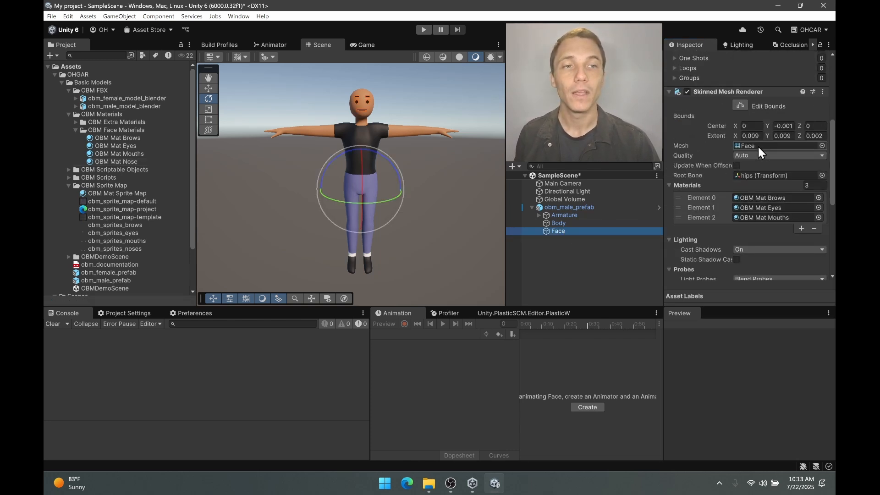
scroll(759, 151, "down", 2)
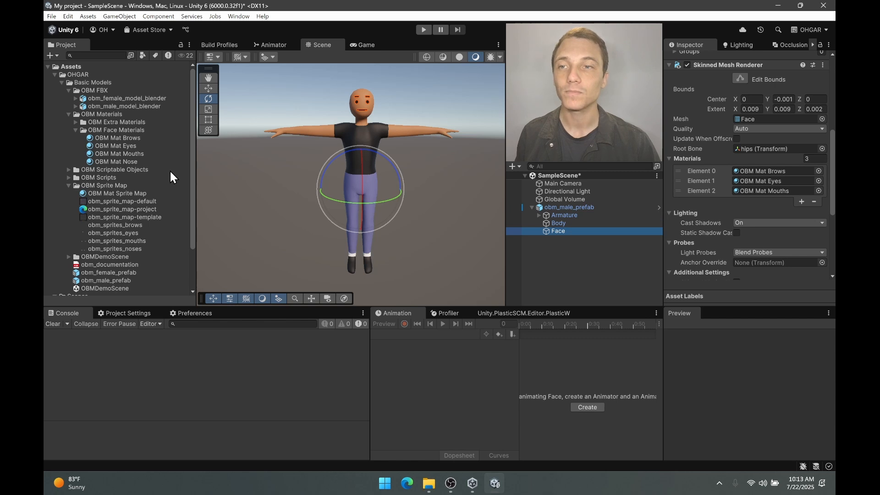
left_click_drag(120, 161, 690, 164)
left_click(434, 156)
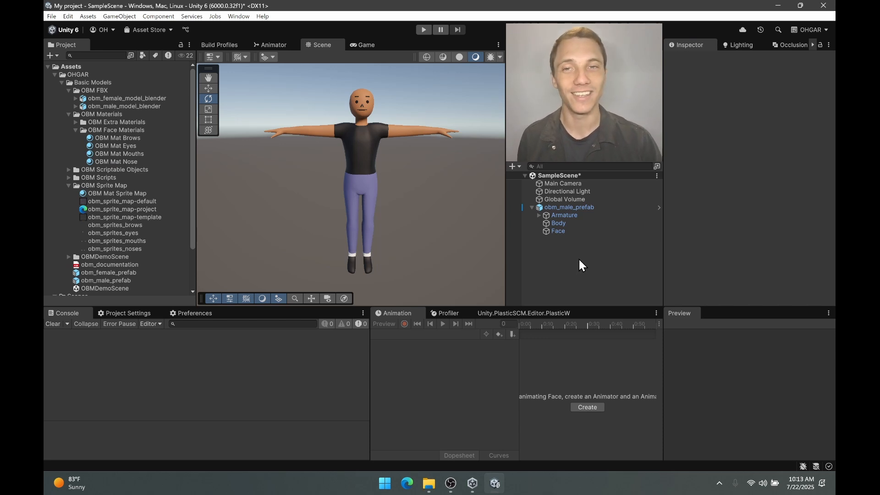
- Set the OBM Mat Nose texture offset to X -0.3 and Y 0.3
left_click(121, 163)
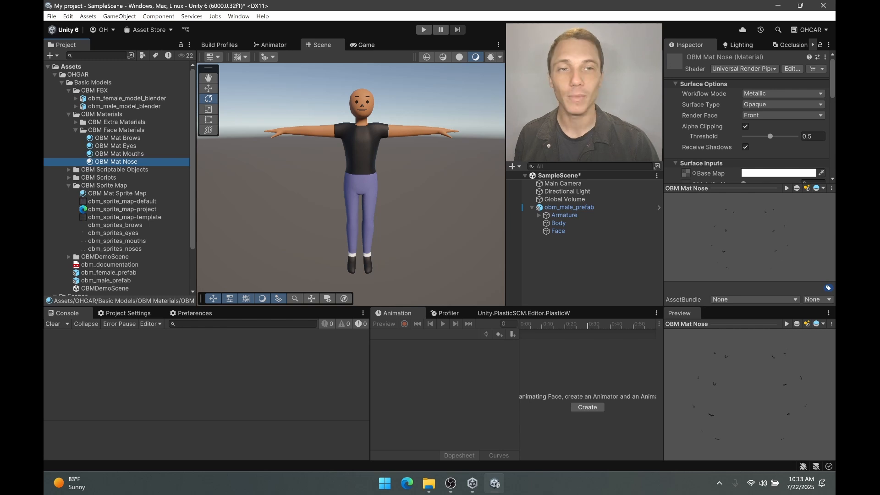
scroll(715, 147, "down", 5)
scroll(715, 146, "up", 3)
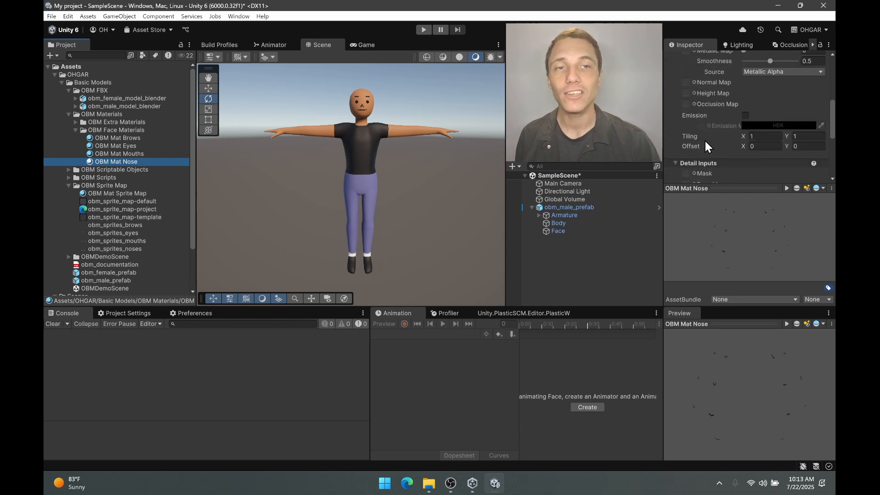
left_click(771, 146)
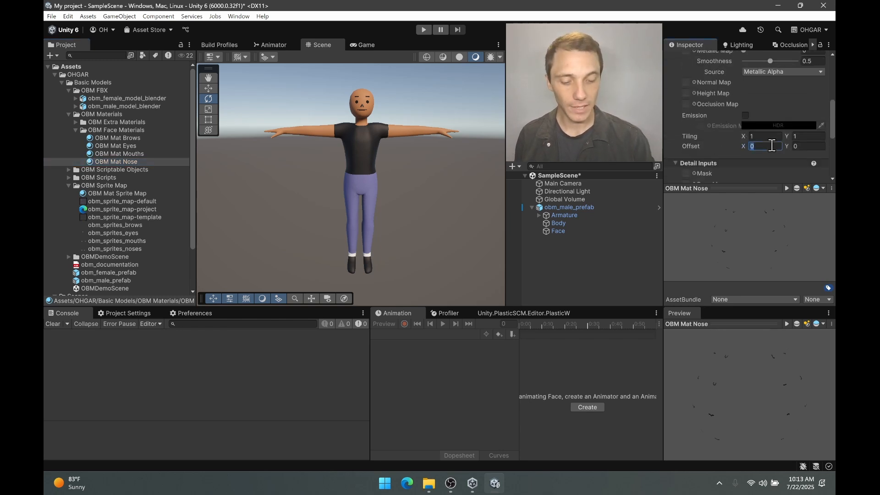
type("-.3")
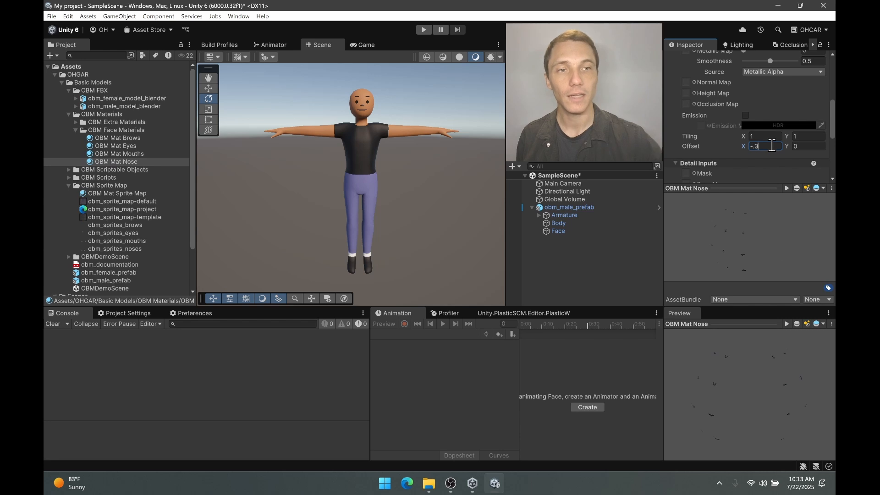
left_click(818, 146)
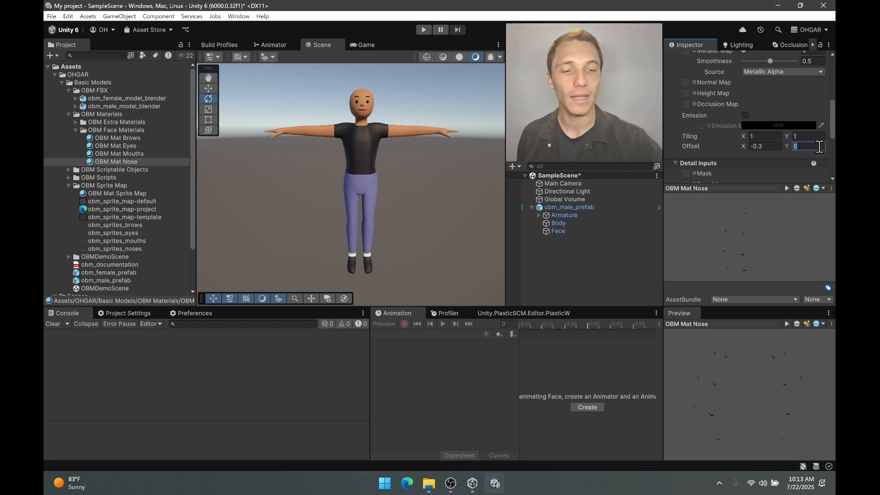
type(".3")
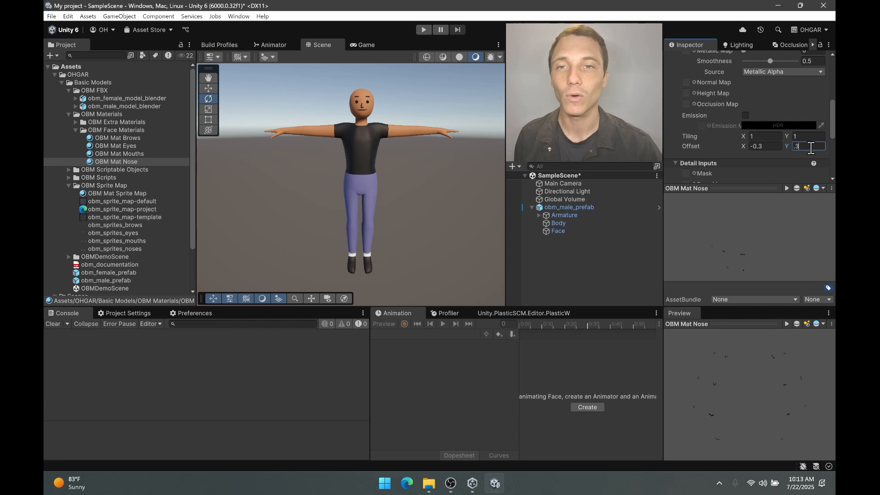
left_click(605, 265)
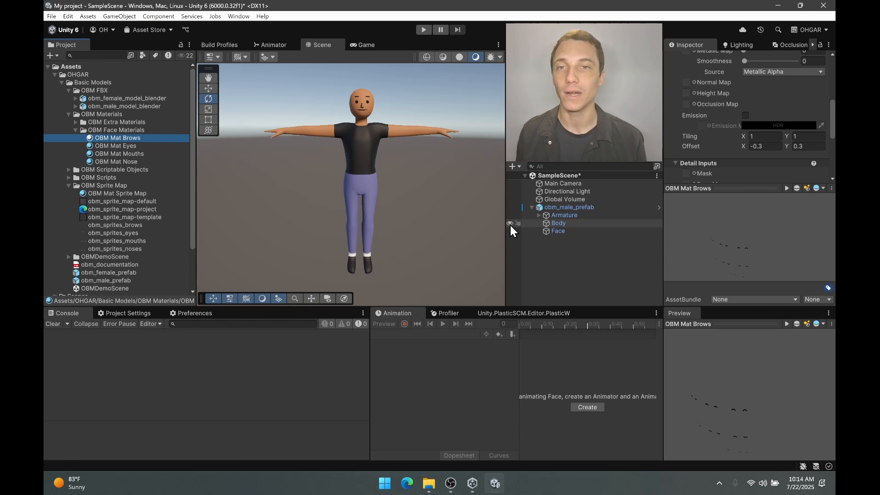
- Review the Skinned Mesh Renderer materials and Face Controller settings of the Face object
left_click(512, 230)
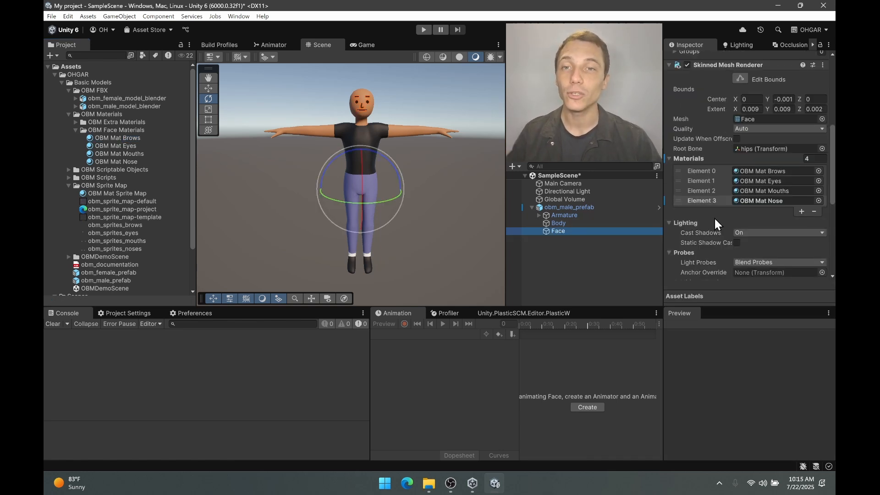
scroll(715, 223, "up", 6)
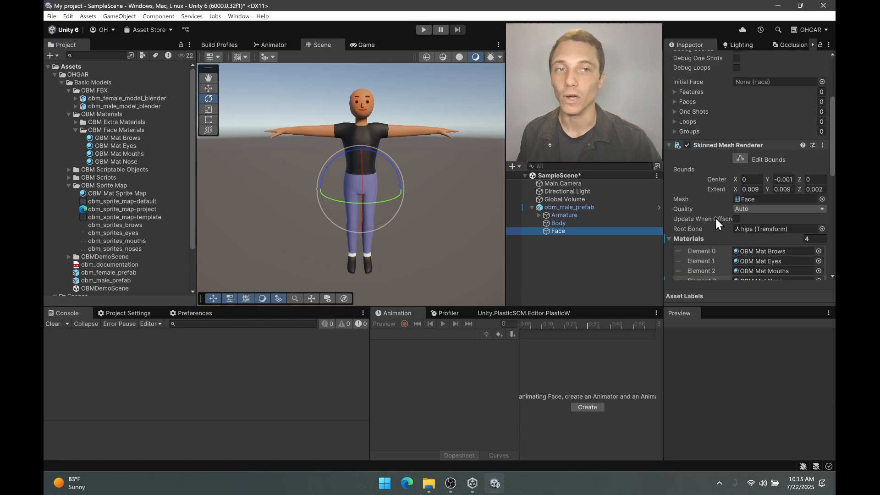
scroll(715, 223, "down", 5)
scroll(717, 257, "up", 5)
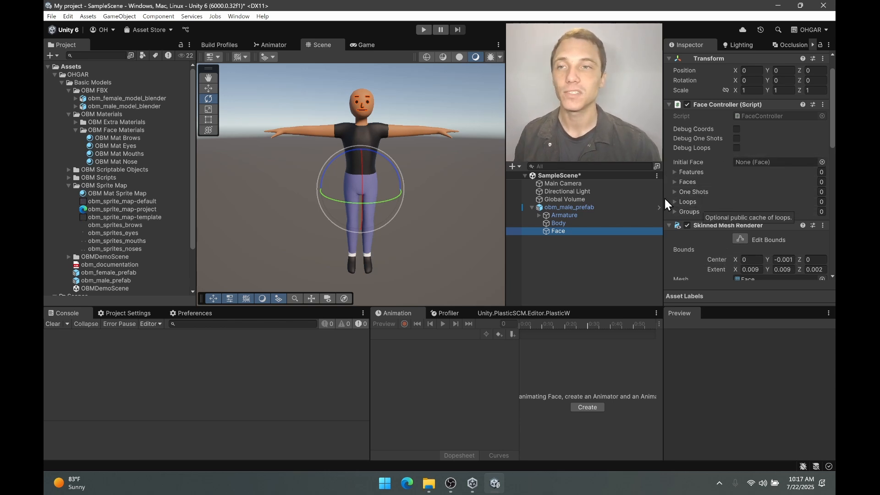
- Deselect the Face object, run the scene in play mode to check the character's face, and stop it
left_click(374, 33)
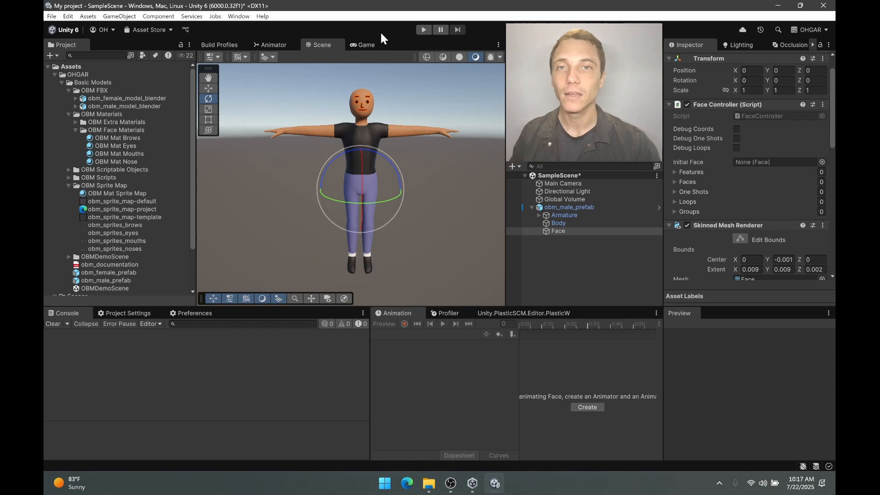
left_click(439, 101)
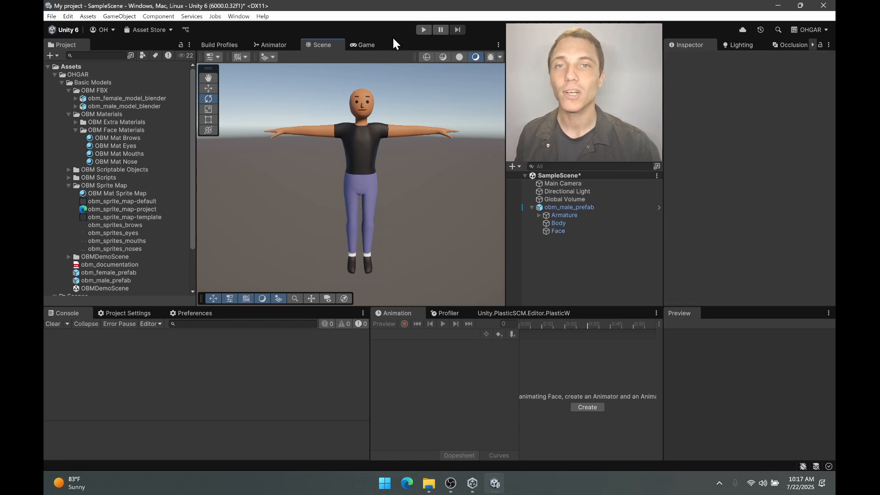
left_click(423, 30)
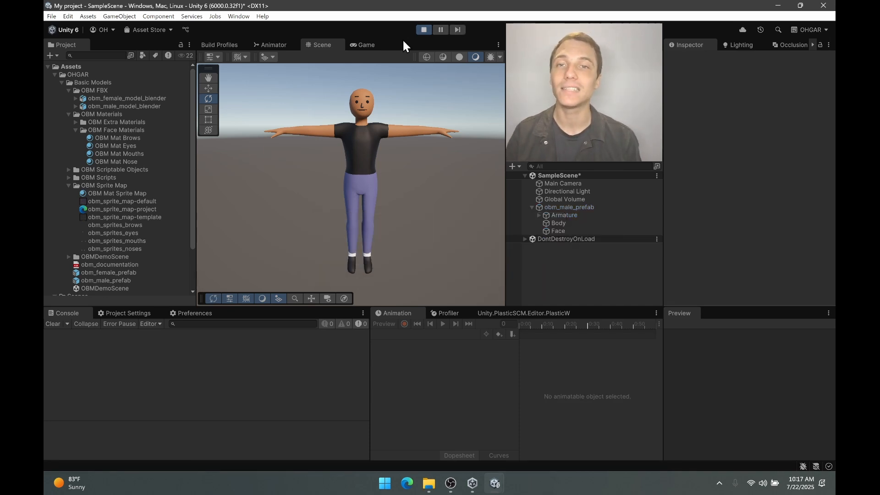
left_click(424, 29)
- Lock the Inspector on the Face object and assign OBM Happy from OBM Faces as the Face Controller's Initial Face
left_click(562, 231)
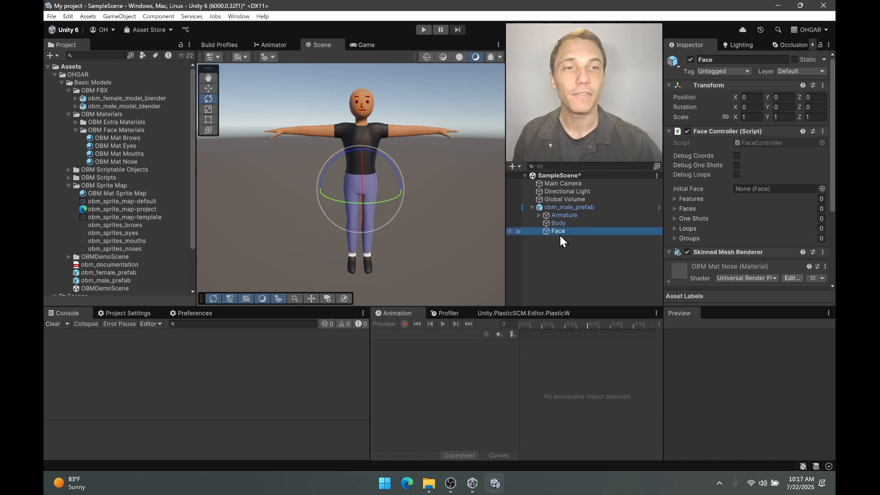
left_click(820, 45)
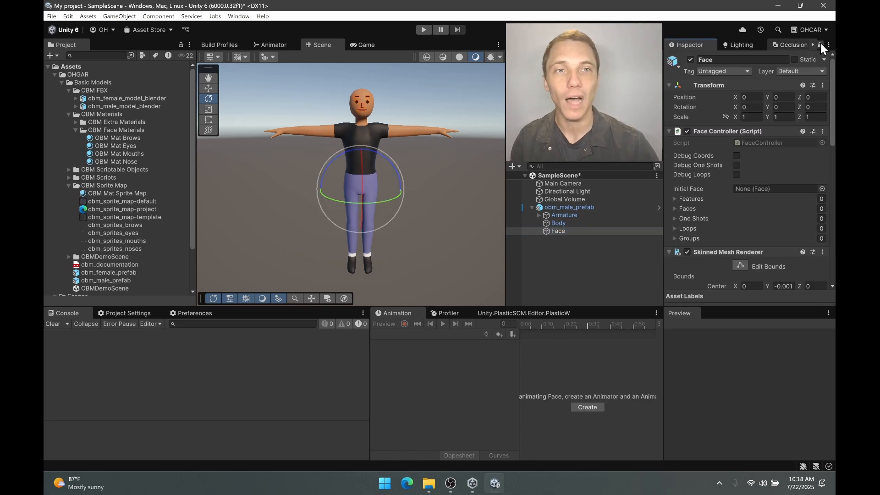
left_click(472, 116)
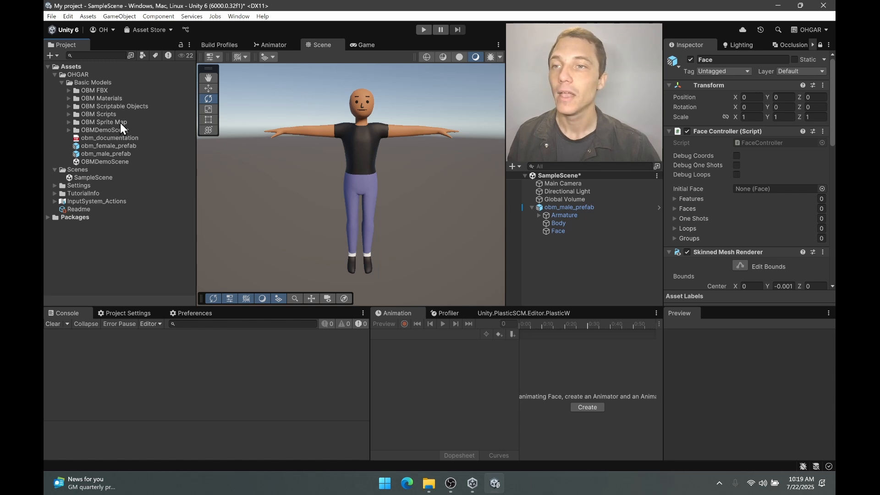
left_click(68, 106)
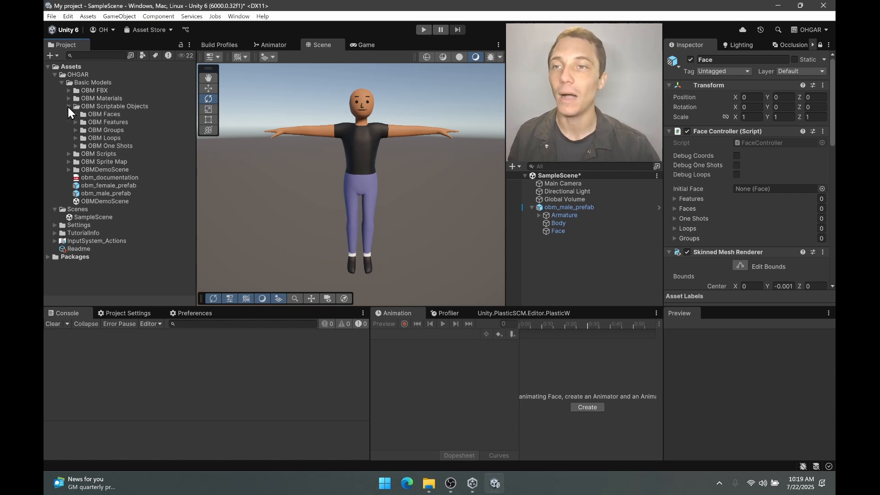
left_click(75, 114)
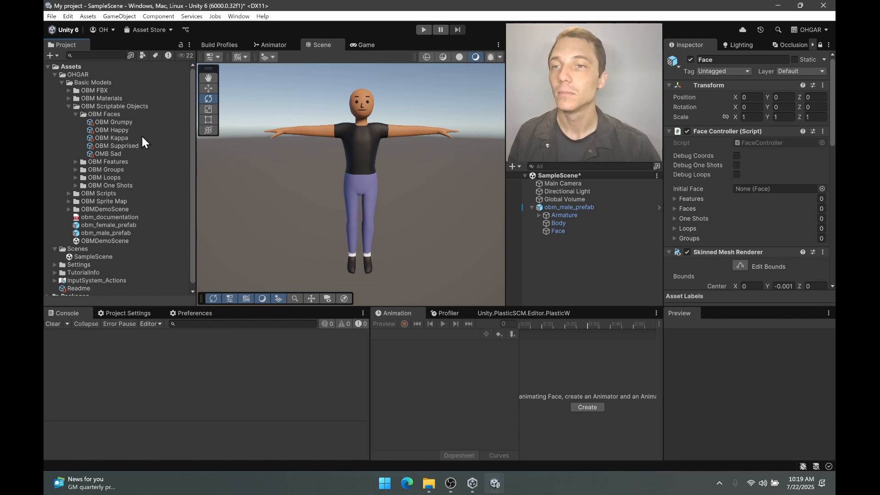
left_click_drag(116, 131, 773, 190)
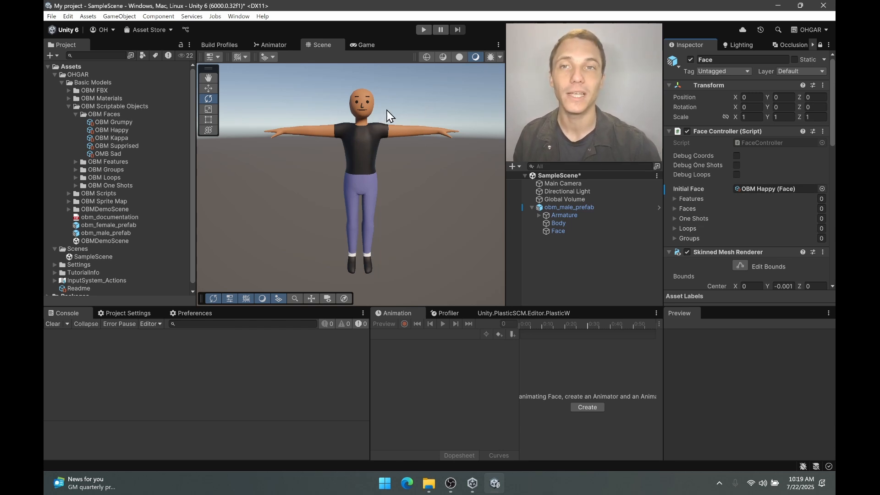
- Test the assigned initial face in play mode and return to edit mode
left_click(423, 30)
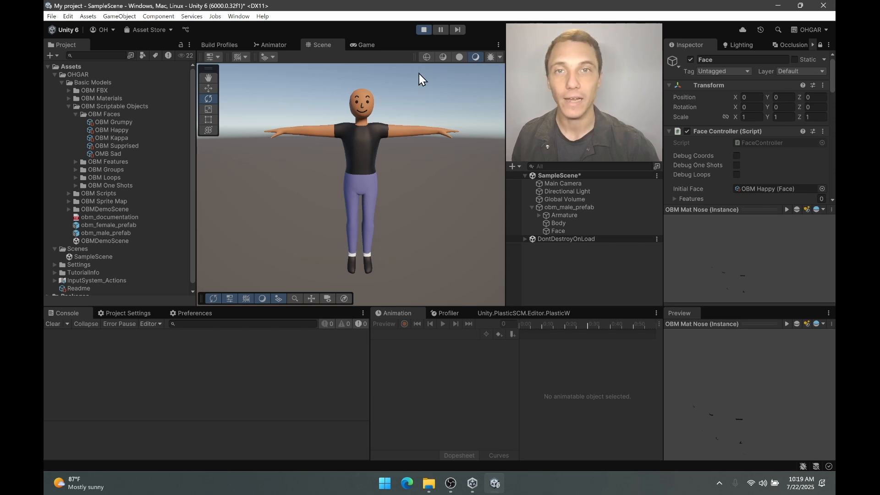
left_click(423, 29)
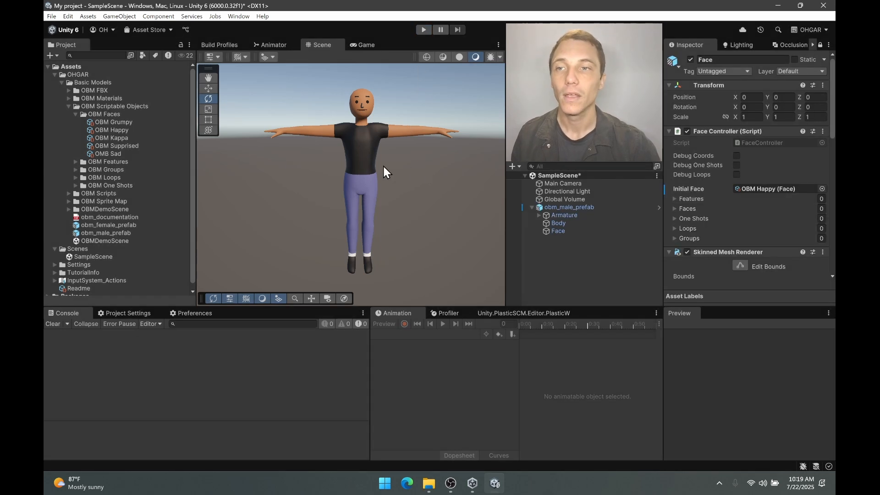
- Unlock the Inspector and view the Features list of the OBM Happy face asset
left_click(118, 132)
left_click(819, 45)
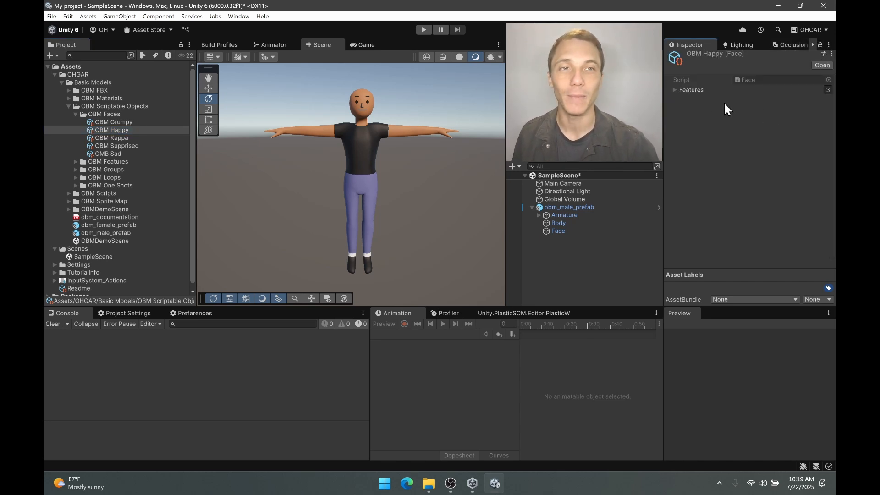
left_click(674, 91)
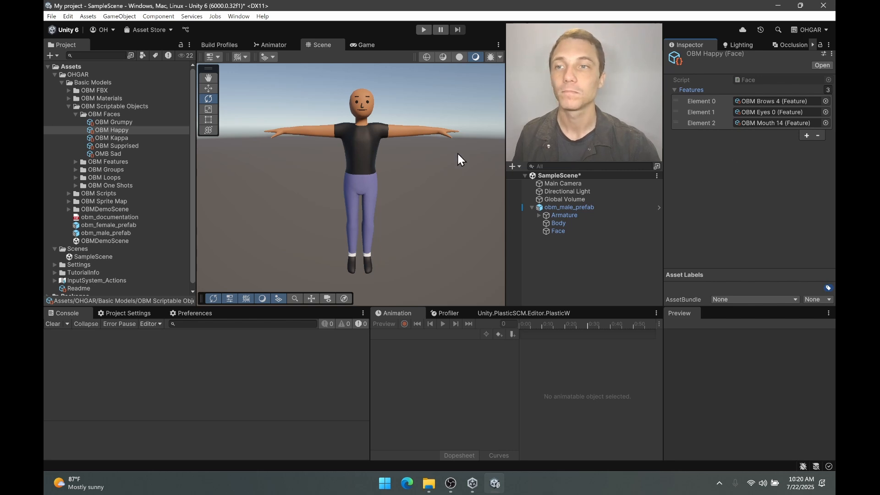
- Create a folder named OBM Noses inside the OBM Features folder
left_click(76, 162)
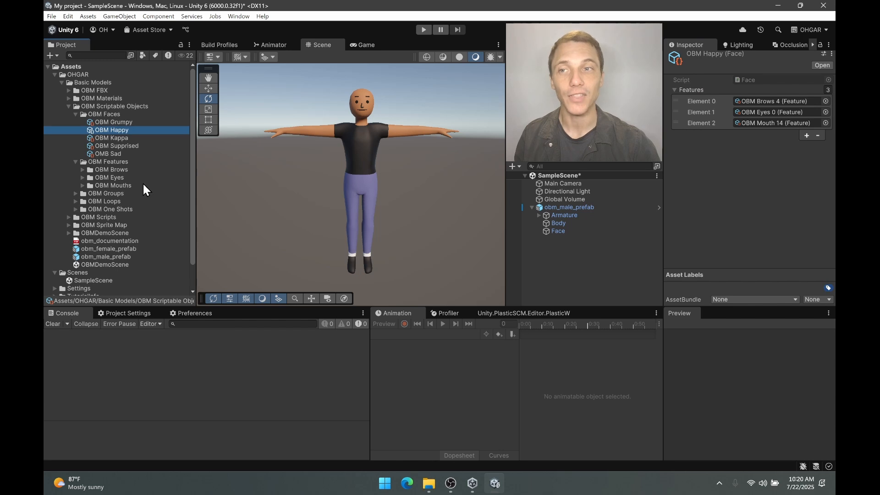
right_click(115, 162)
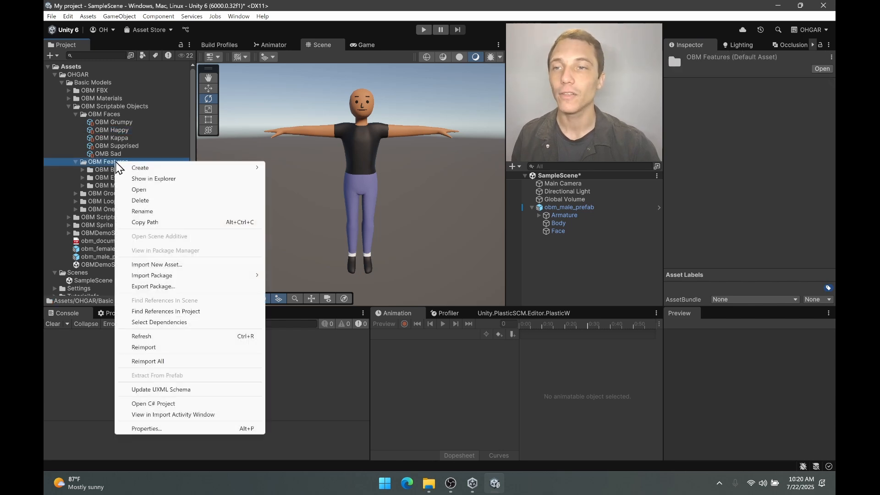
mouse_move(164, 173)
left_click(289, 167)
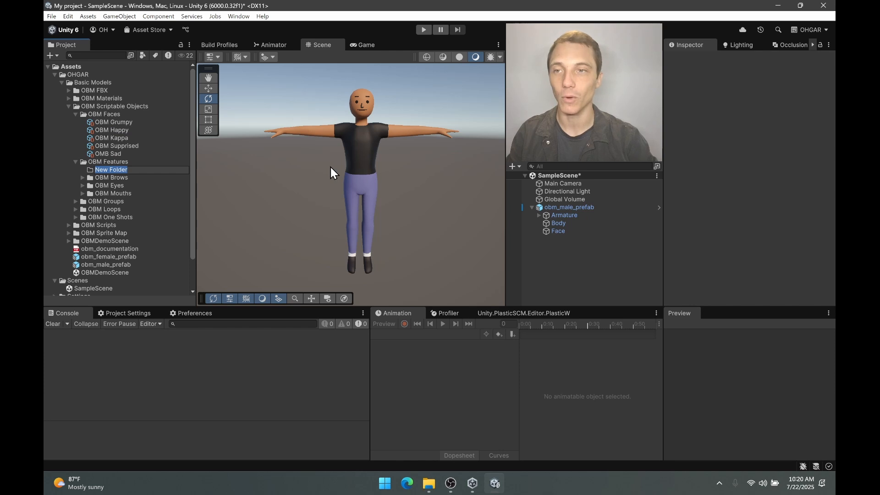
key("Caps_Lock")
type("OBM")
key("Caps_Lock")
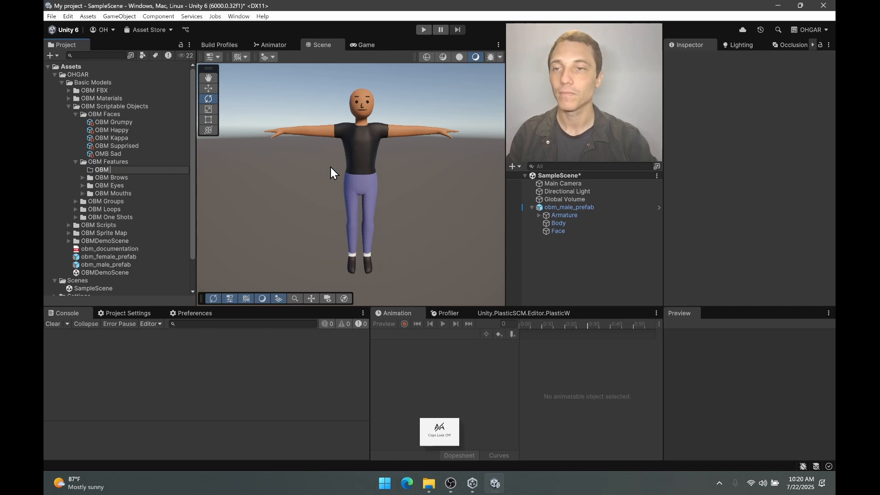
type("Noses")
key("Return")
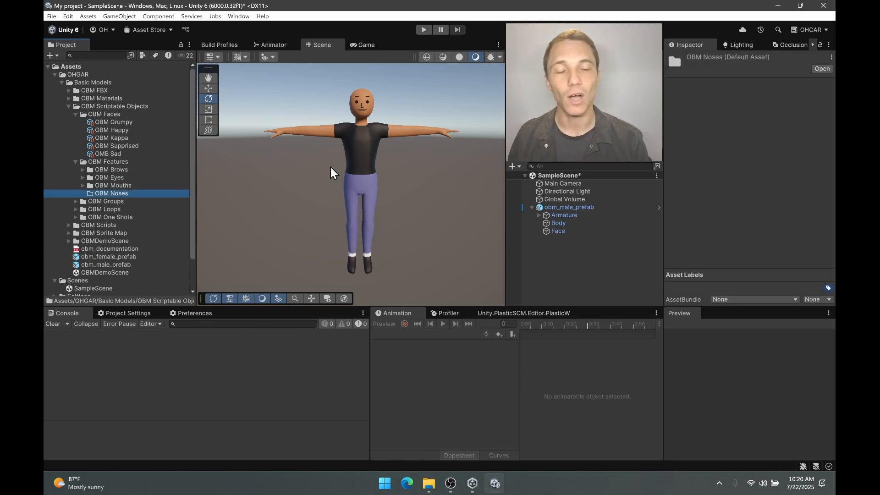
- Create a Basic Models Feature asset named OBM Nose 0 in the OBM Noses folder, with Coord Index 0
right_click(109, 193)
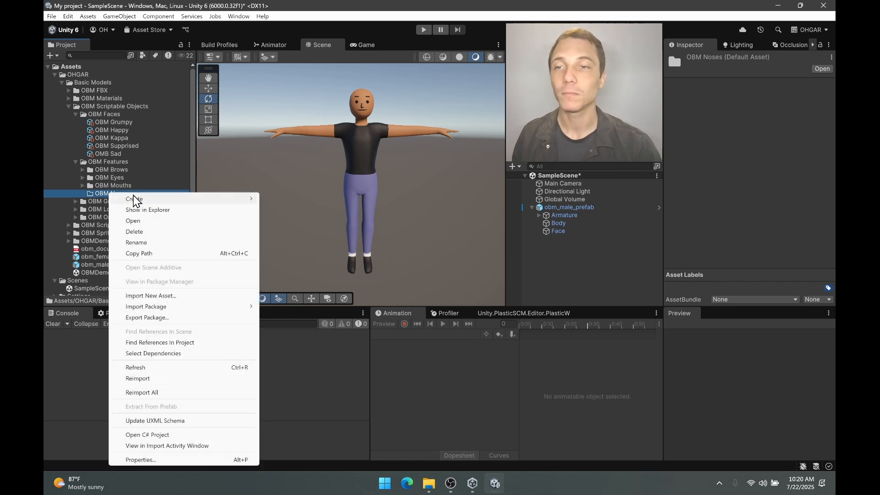
mouse_move(134, 200)
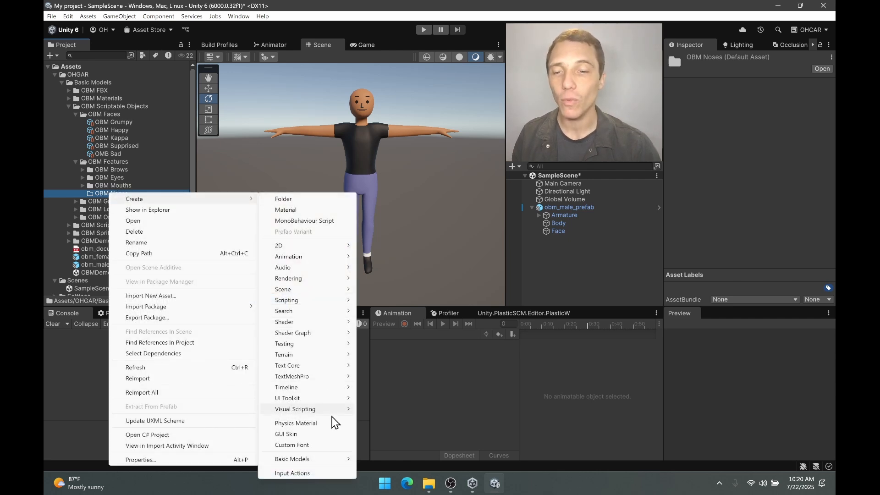
mouse_move(290, 460)
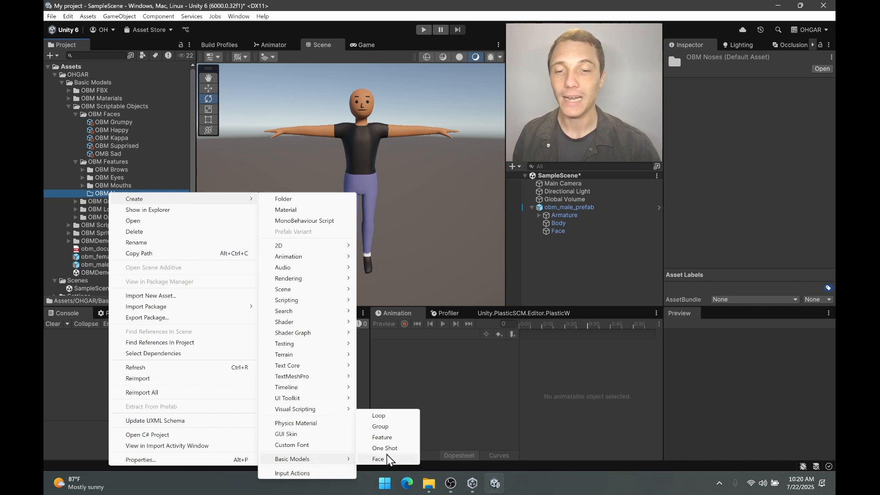
left_click(396, 438)
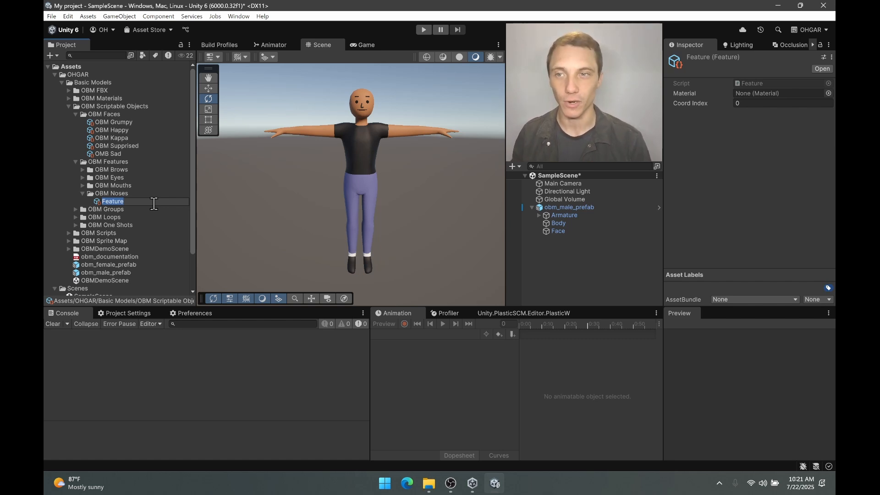
key("Caps_Lock")
type("OBM")
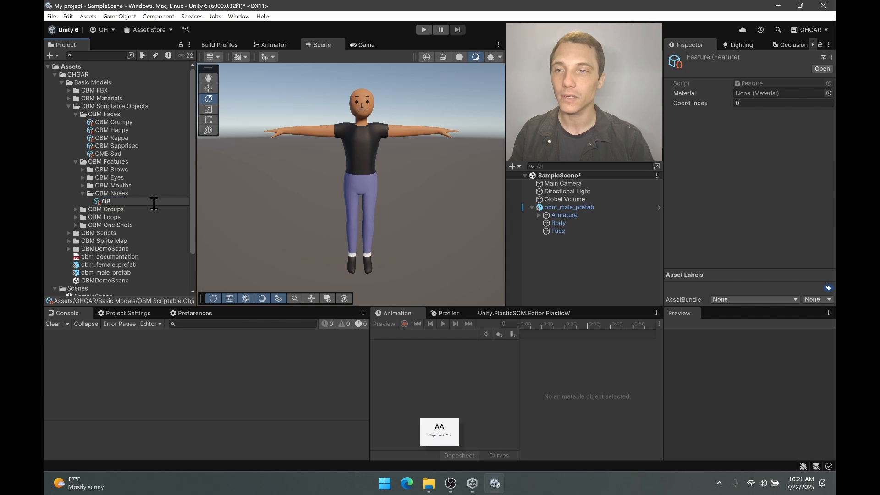
key("Caps_Lock")
type("Nose")
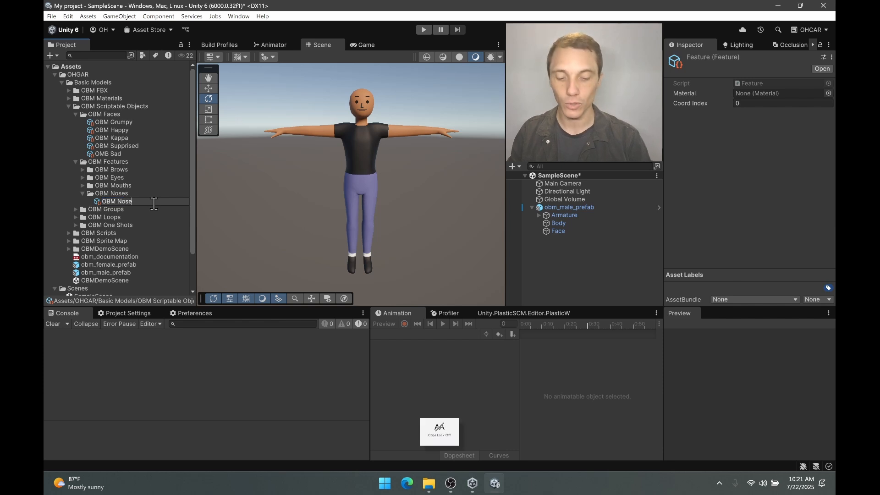
type(" 0")
key("Return")
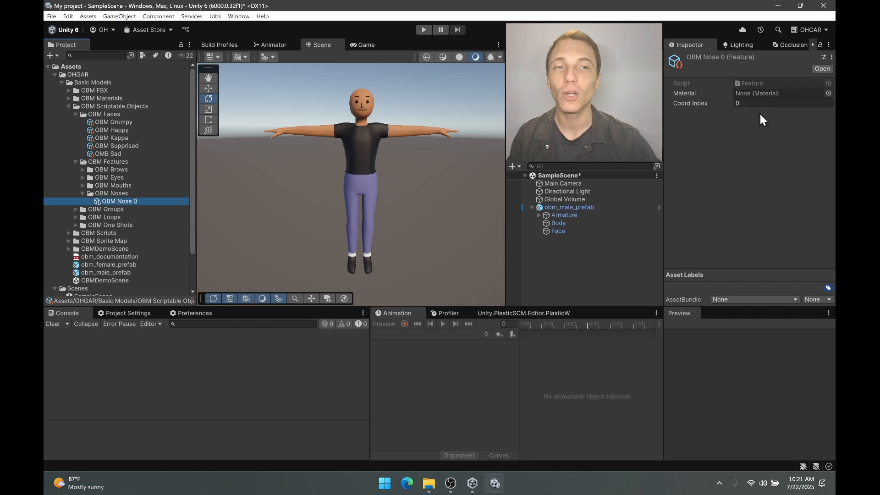
left_click(774, 103)
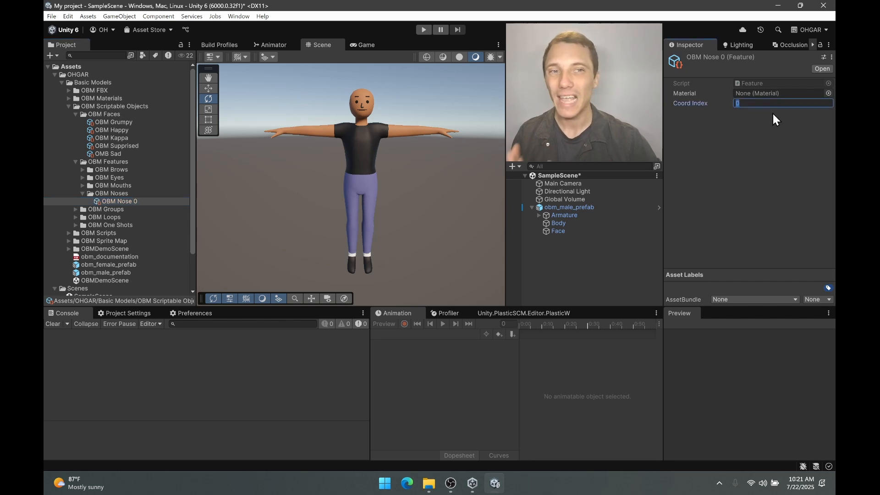
type("0")
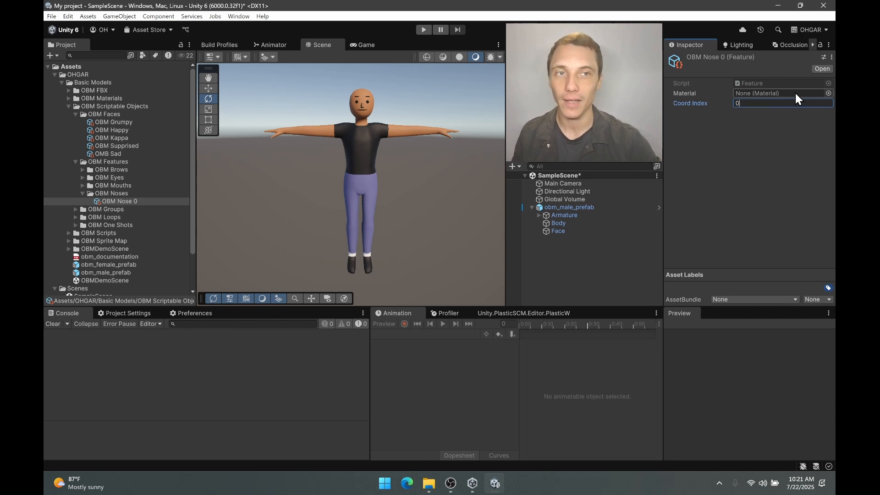
- Duplicate OBM Nose 0 repeatedly up to OBM Nose 24 and check the Coord Index of a few copies
left_click(139, 202)
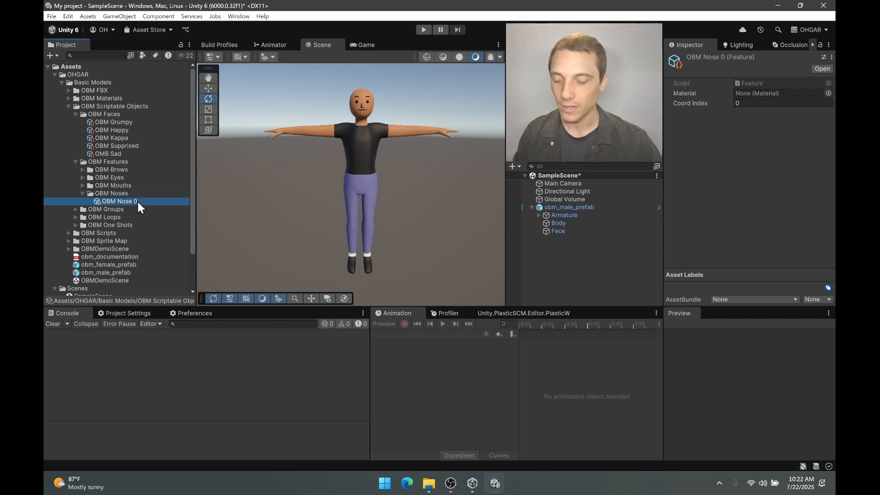
key("ctrl+d")
key("ctrl+d")
key("ctrl+d")
key("ctrl+d")
key("ctrl+d")
key("ctrl+d")
key("ctrl+d")
key("ctrl+d")
key("ctrl+d")
key("ctrl+d")
key("ctrl+d")
key("ctrl+d")
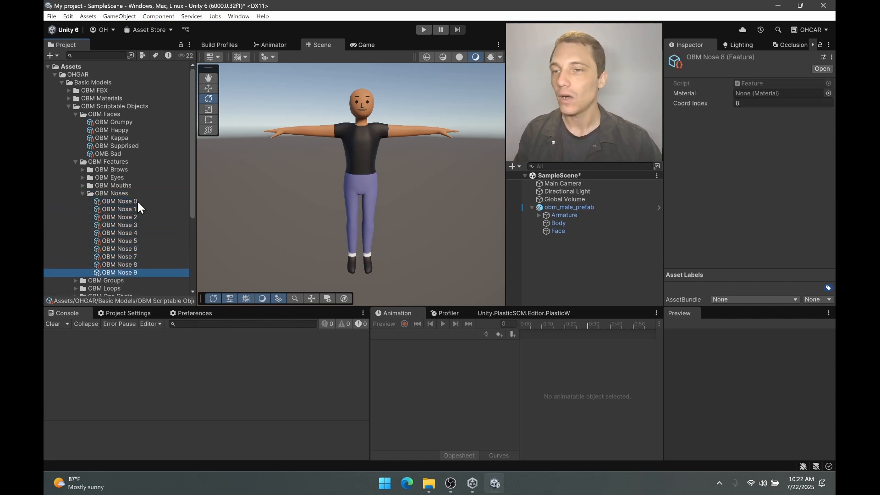
key("ctrl+d")
key("ctrl+d")
key("ctrl+d")
key("ctrl+d")
key("ctrl+d")
key("ctrl+d")
key("ctrl+d")
key("ctrl+d")
key("ctrl+d")
key("ctrl+d")
key("ctrl+d")
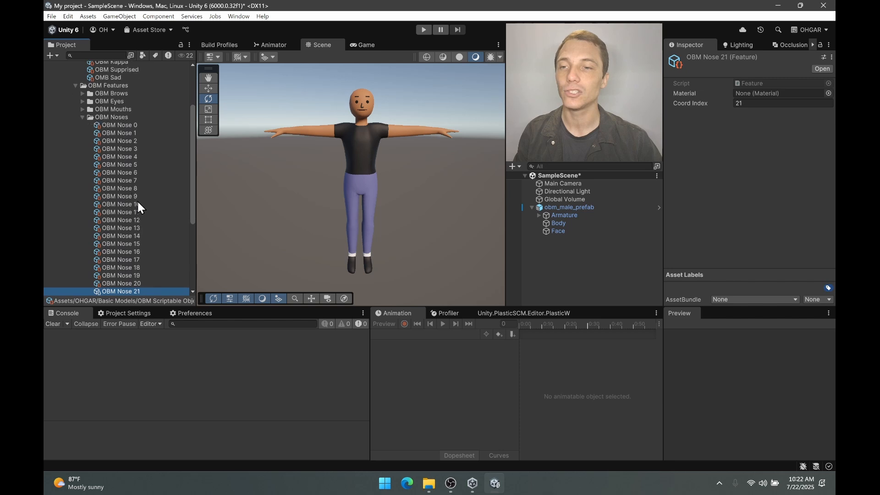
key("ctrl+d")
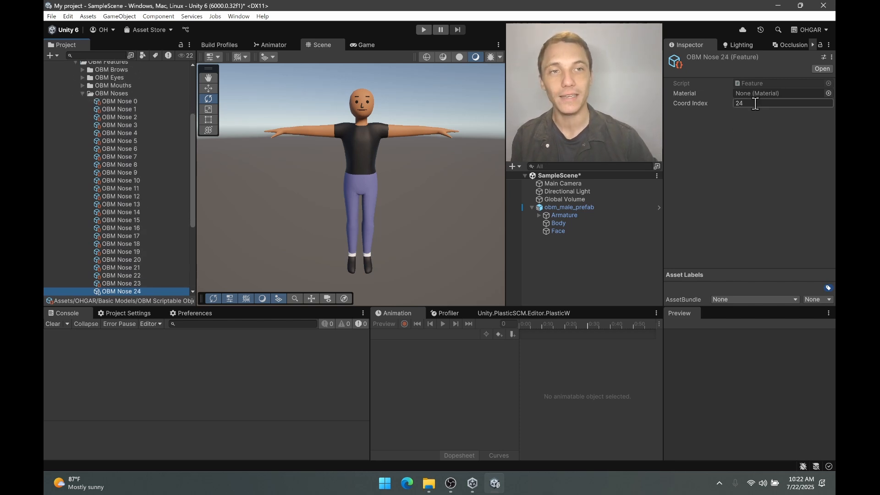
left_click(137, 213)
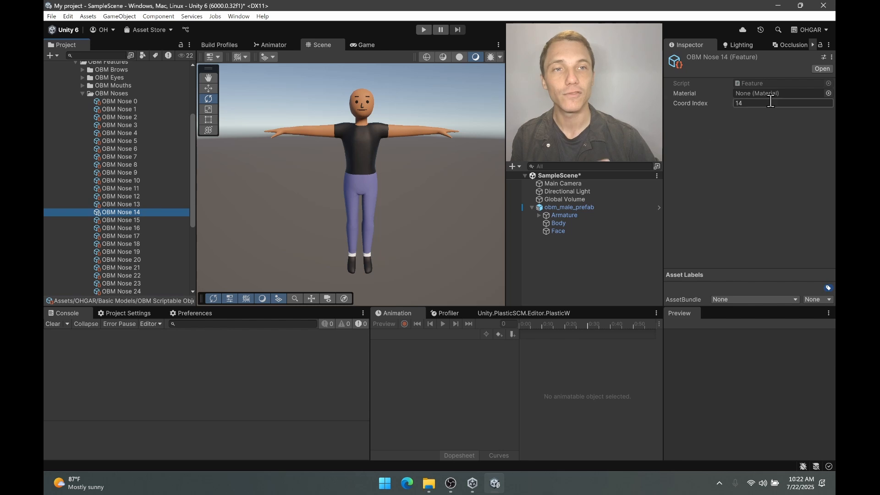
left_click(143, 156)
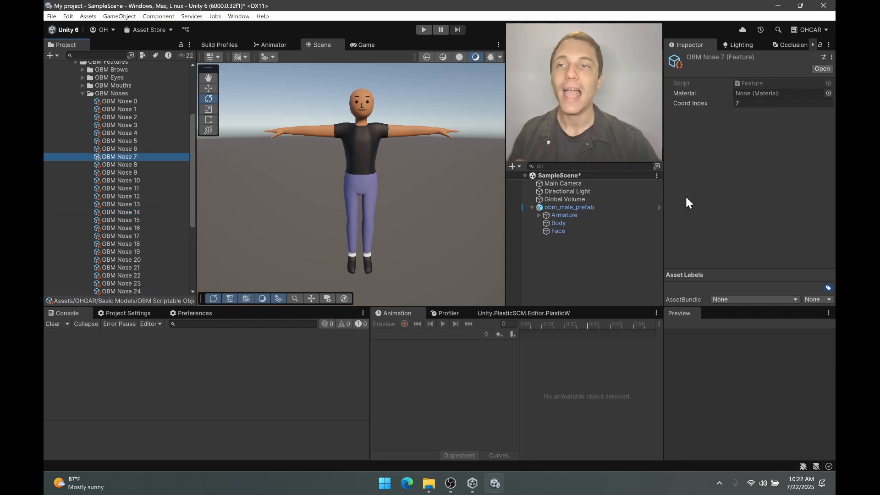
- Assign OBM Mat Nose from OBM Face Materials as the Material of features OBM Nose 0 through OBM Nose 24, locking the Inspector only during the assignment
left_click(137, 103)
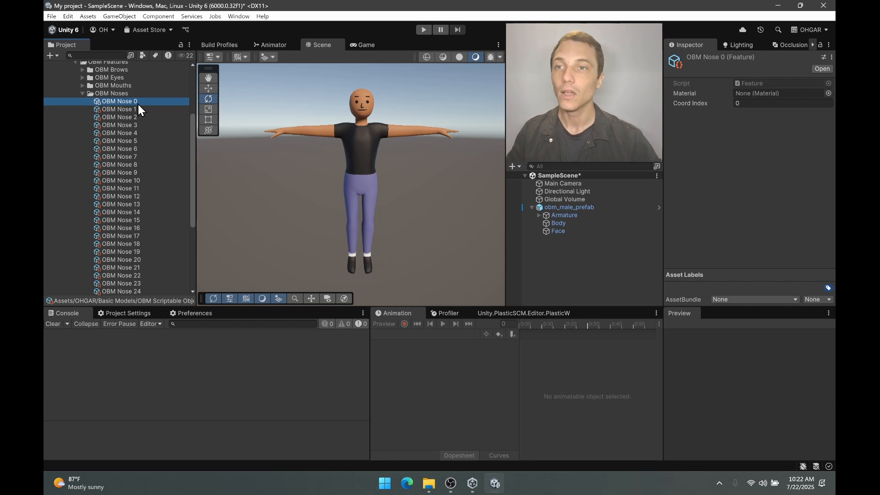
scroll(180, 234, "down", 2)
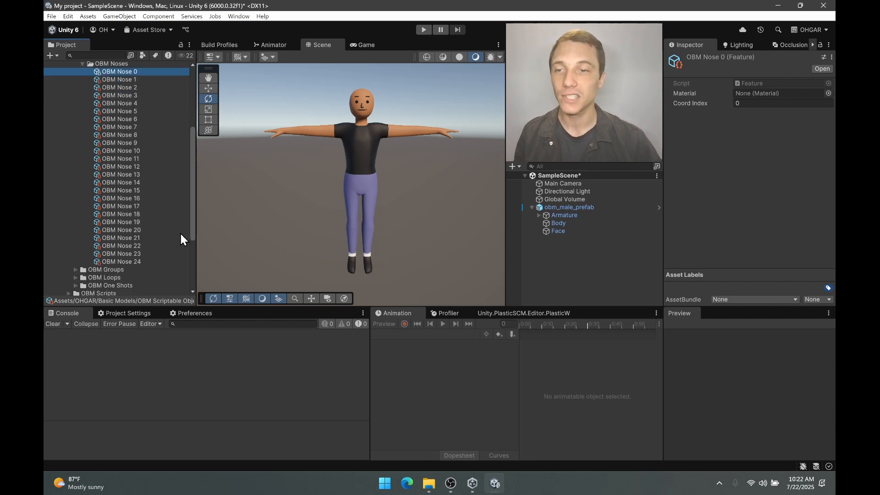
left_click(137, 261, "shift")
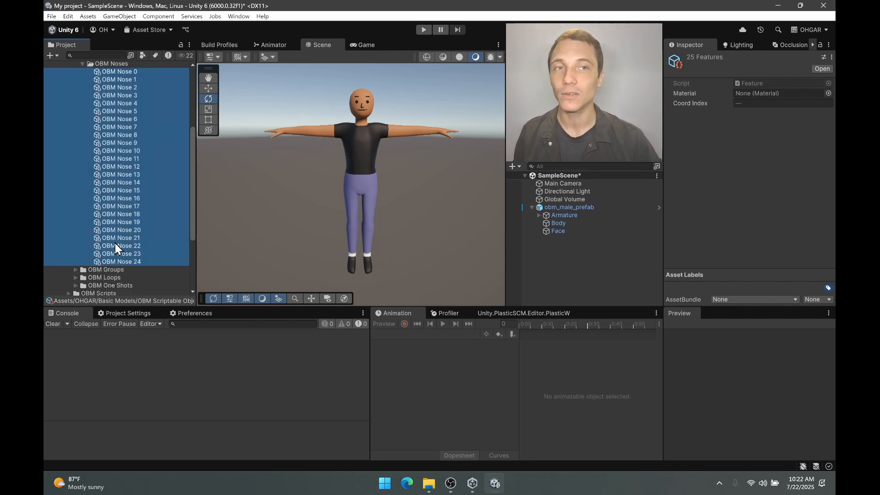
scroll(114, 241, "up", 2)
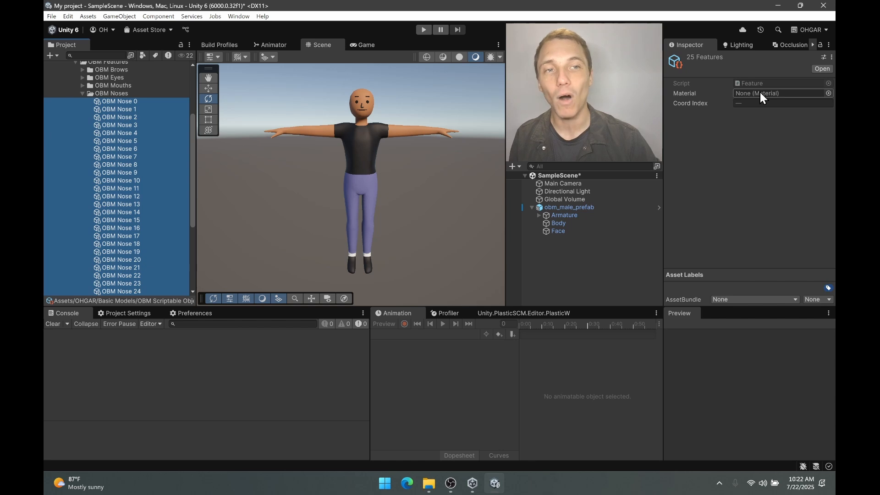
left_click(820, 45)
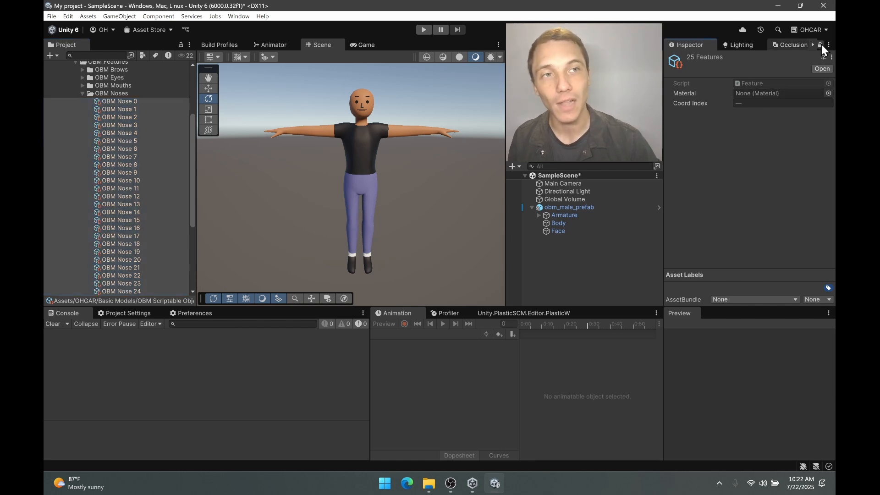
scroll(100, 164, "up", 6)
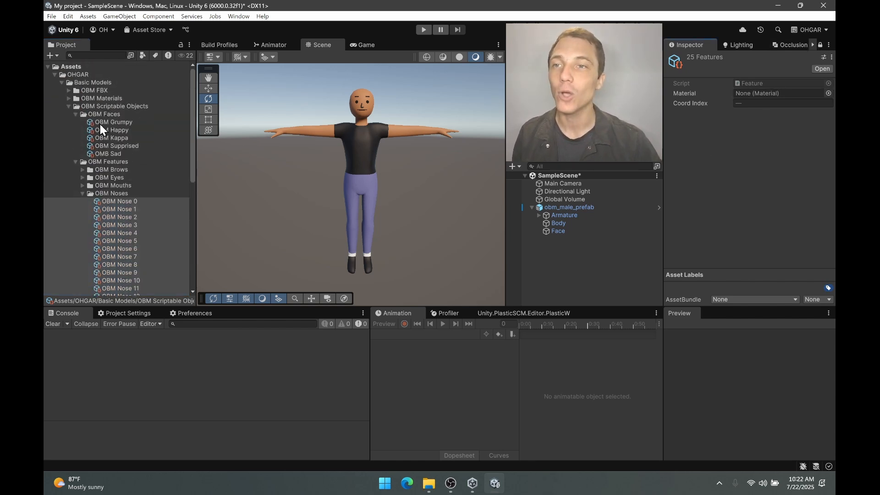
left_click(68, 98)
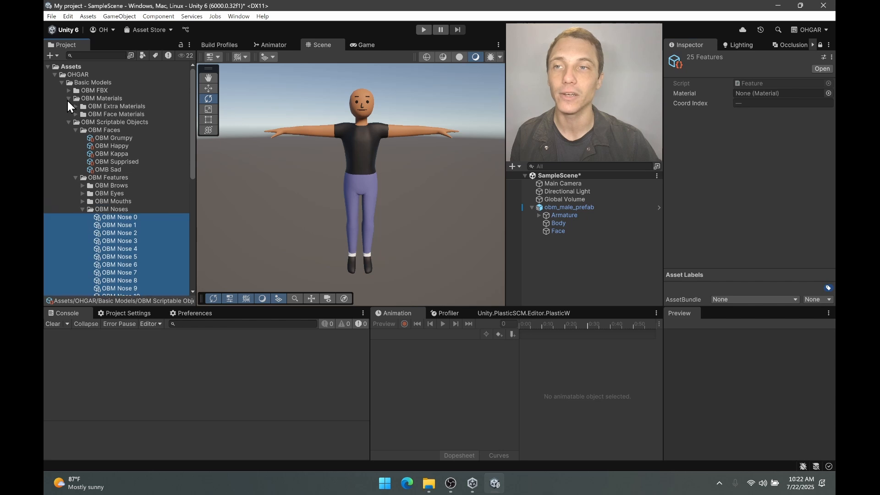
left_click(76, 115)
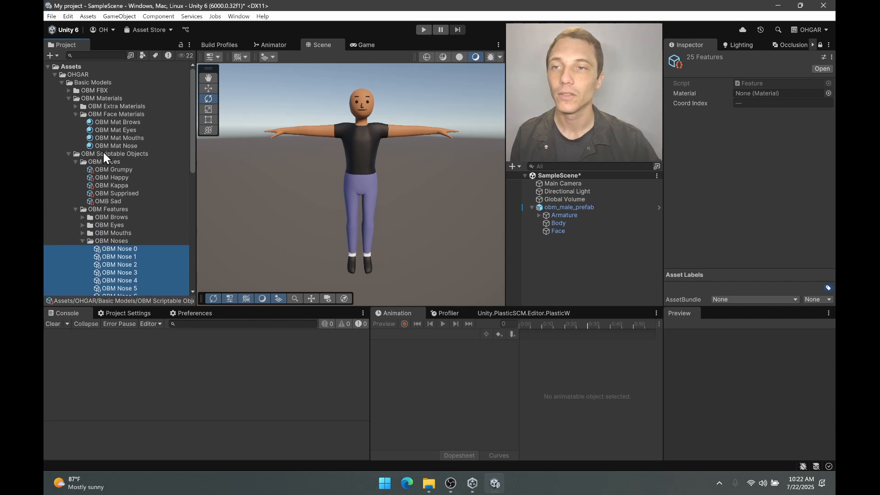
left_click_drag(100, 145, 756, 94)
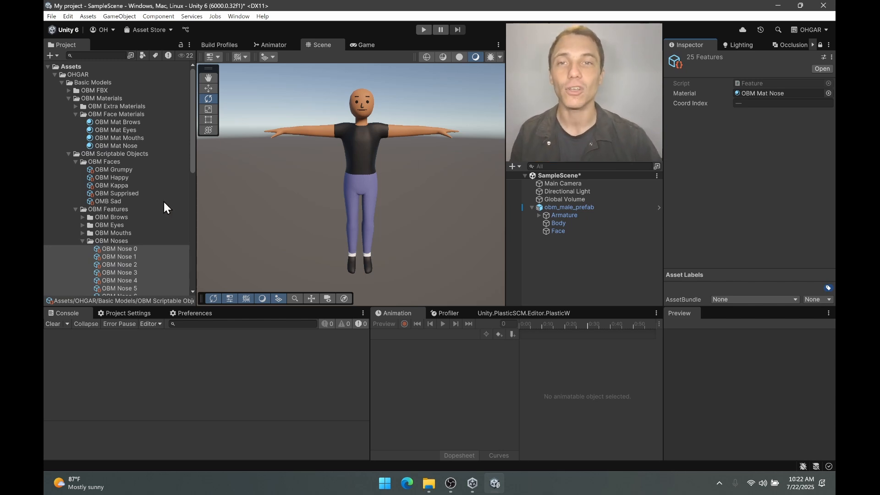
left_click(820, 45)
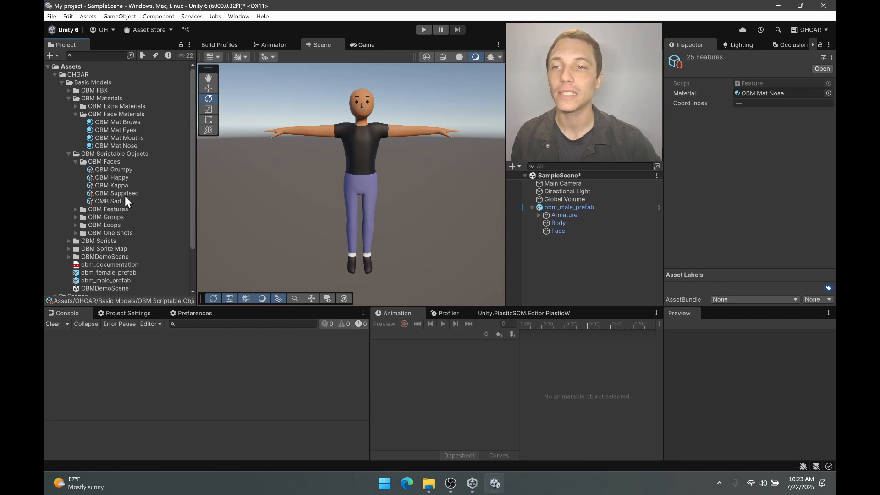
- Add a fourth element to the Features list of the OBM Happy face and browse the selectable nose features
left_click(128, 178)
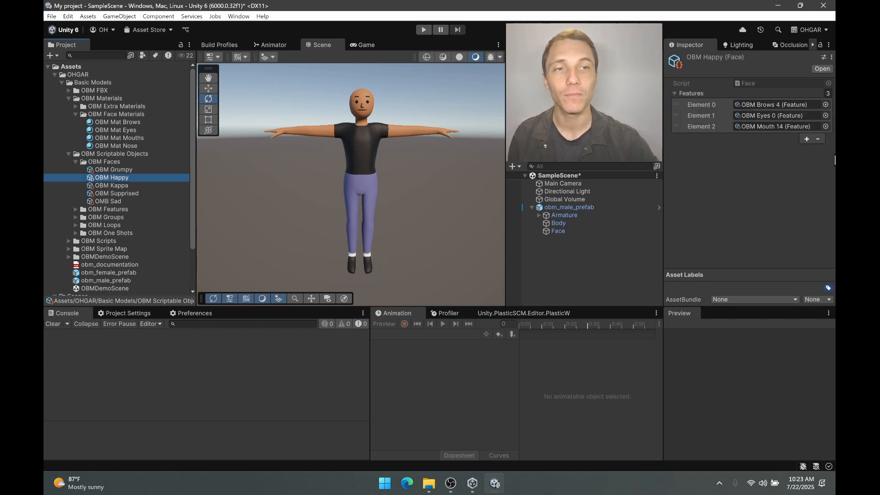
left_click(806, 139)
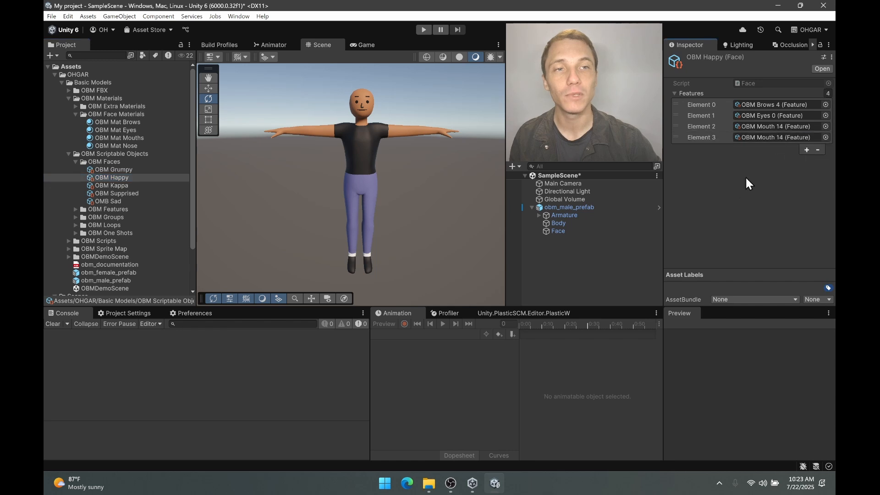
left_click(826, 138)
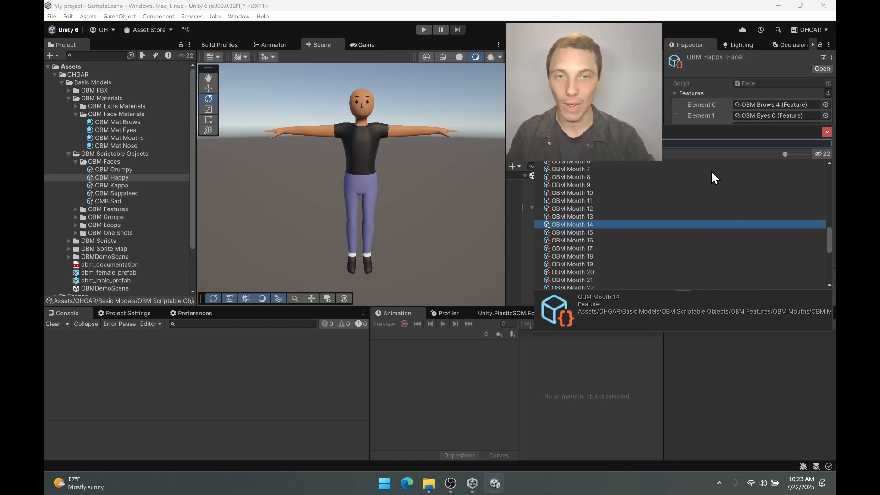
scroll(711, 178, "down", 5)
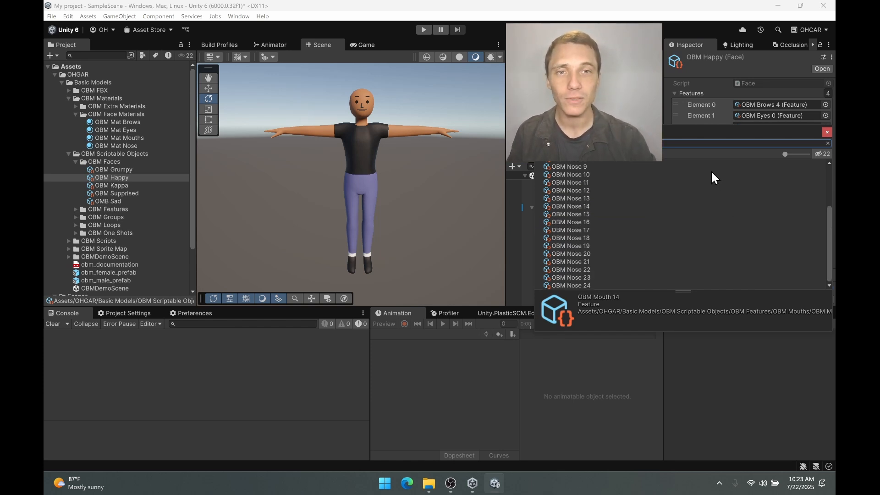
scroll(669, 206, "up", 3)
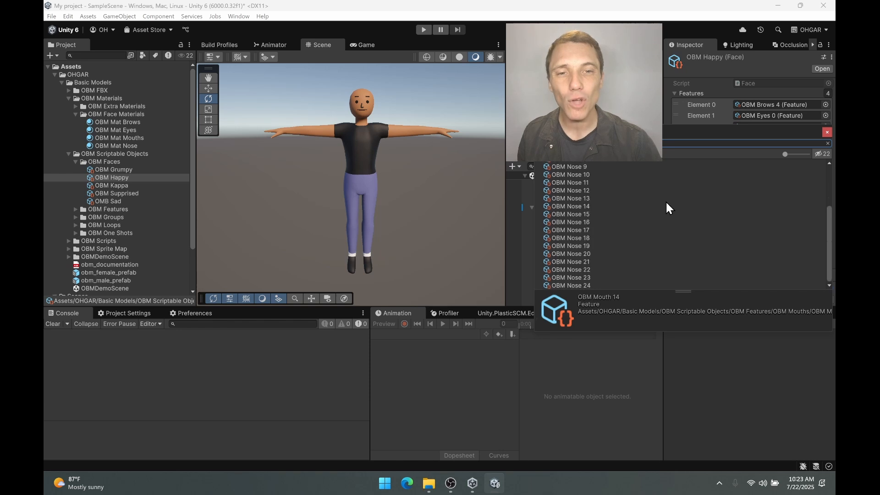
key("Escape")
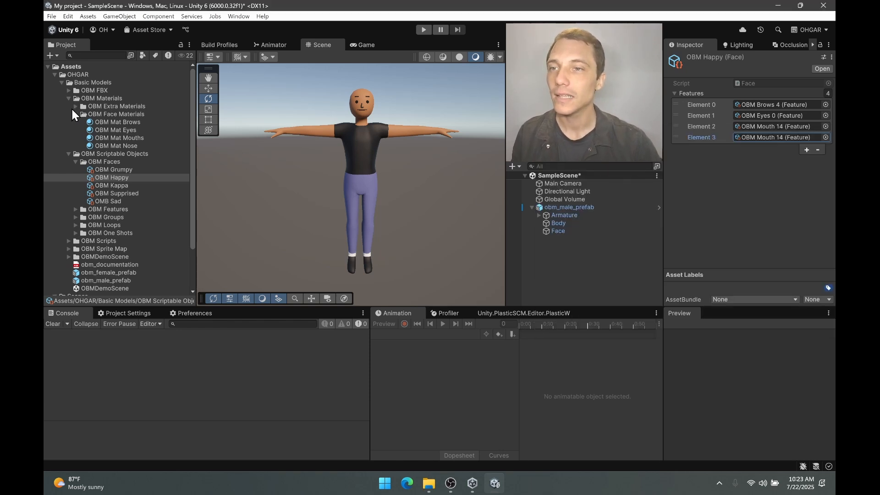
- Open the obm_sprite_map-default image from the OBM Sprite Map folder to examine the numbered sprite positions, and close it
left_click(69, 249)
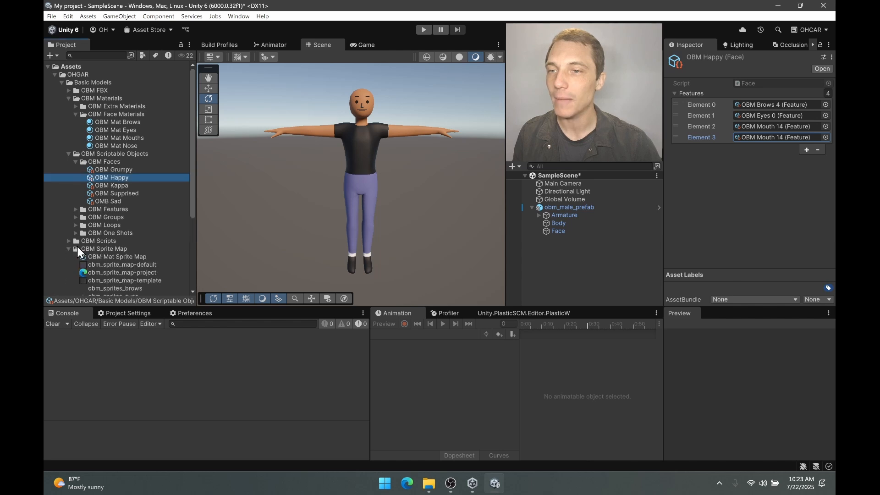
left_click(122, 265)
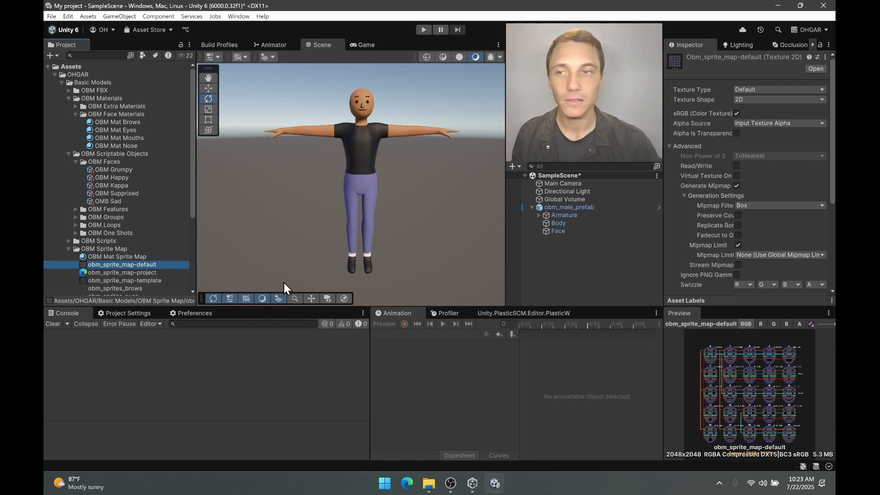
double_click(131, 266)
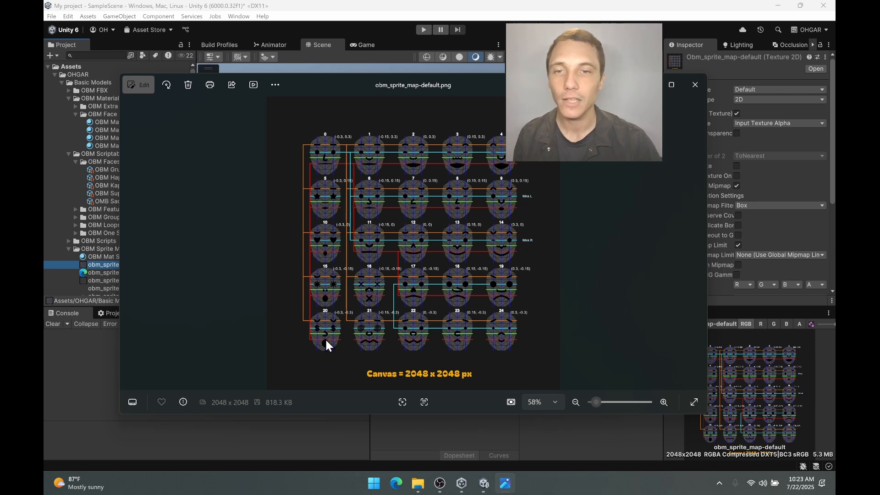
left_click(695, 85)
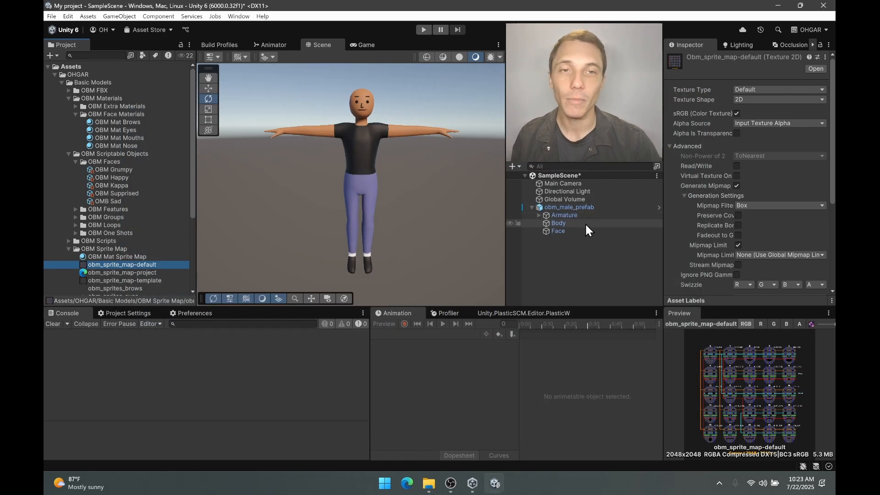
- Assign OBM Nose 20 to Element 3 of OBM Happy's Features and run the scene to check the face
left_click(129, 179)
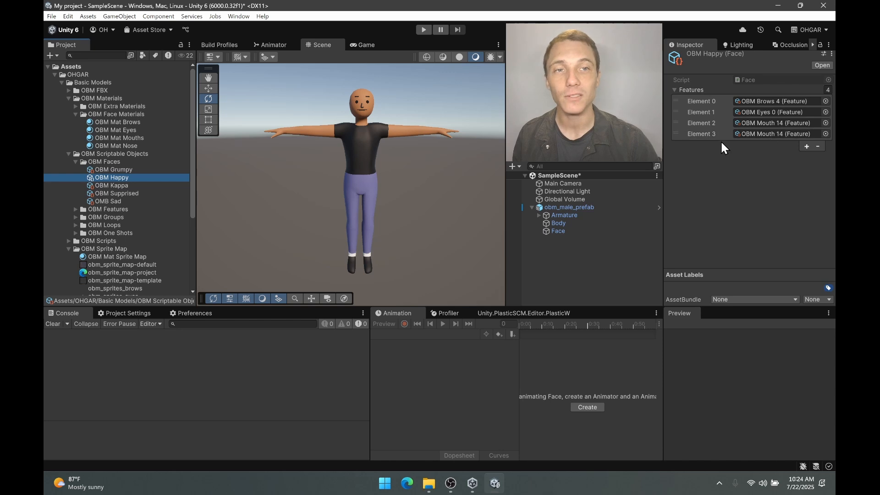
left_click(825, 133)
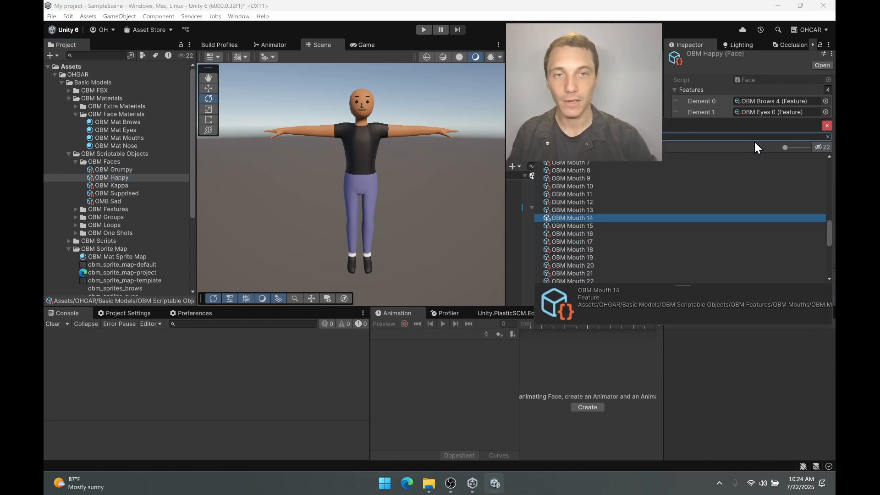
type("nose 20")
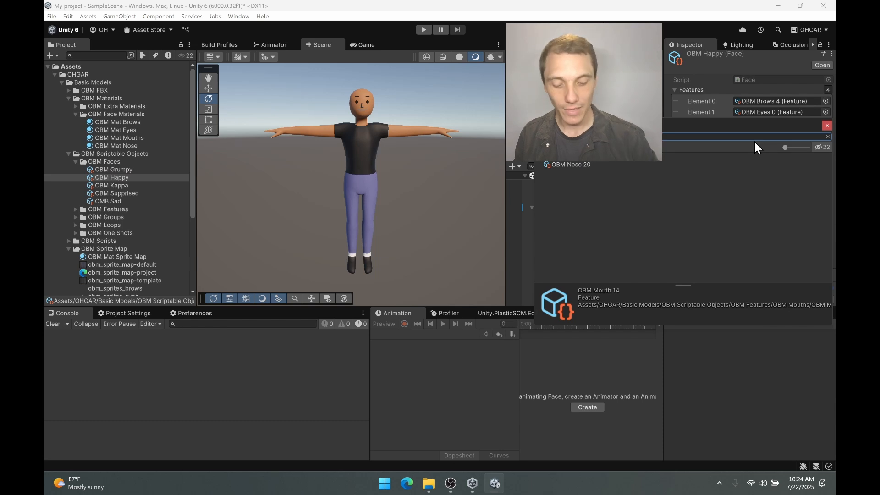
key("Down")
key("Return")
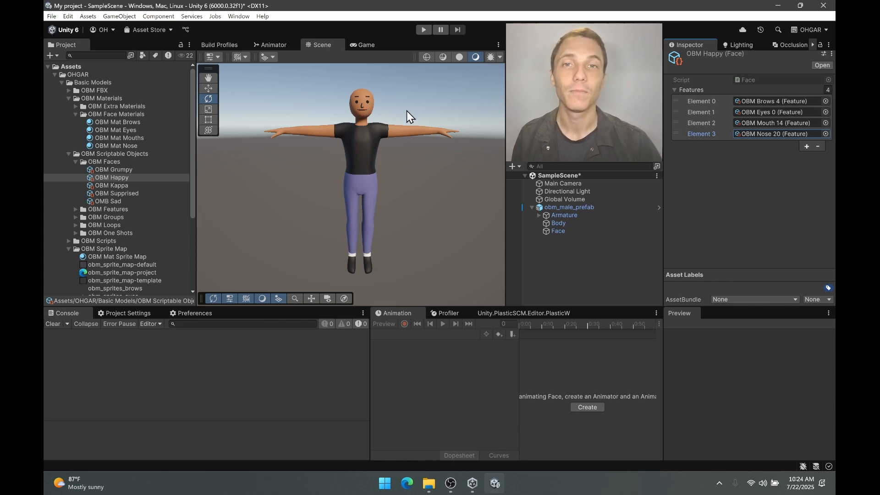
left_click(422, 30)
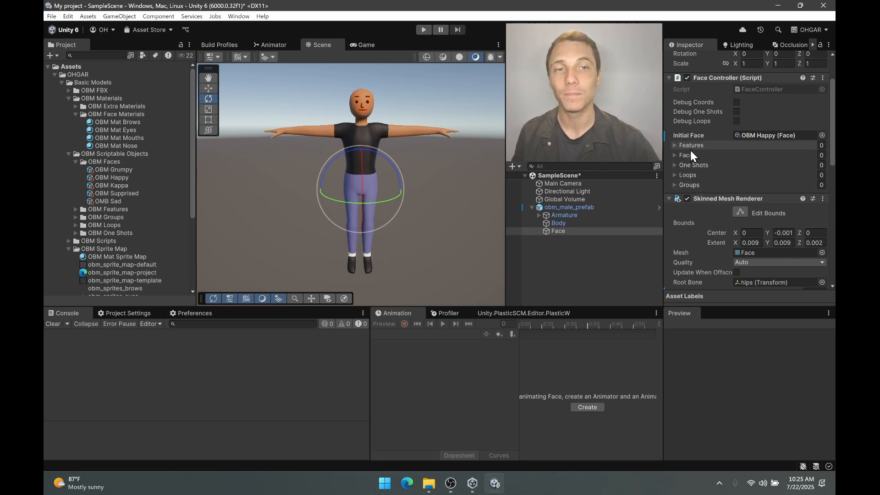
- Examine the optional Features list in the Face object's Face Controller component
mouse_move(690, 156)
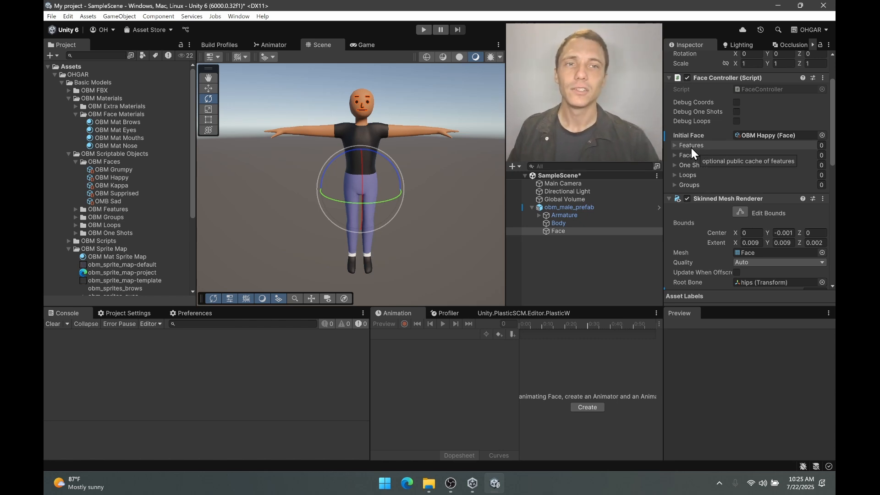
left_click(673, 145)
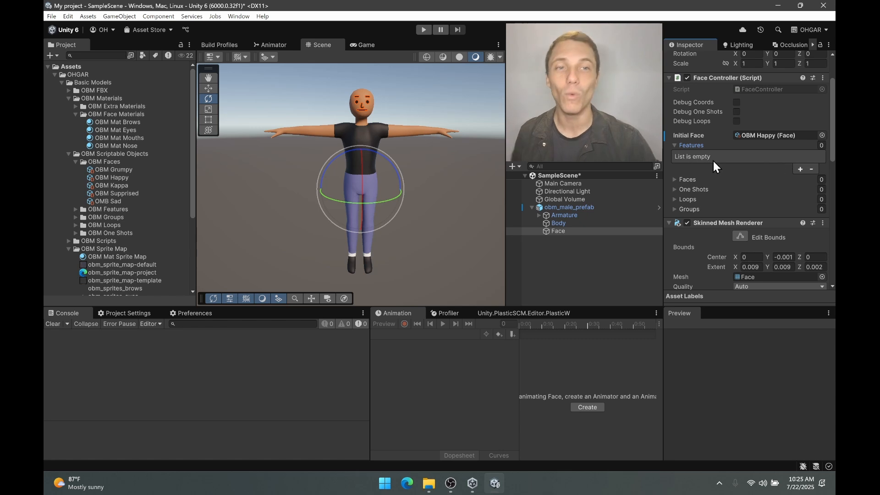
left_click(672, 144)
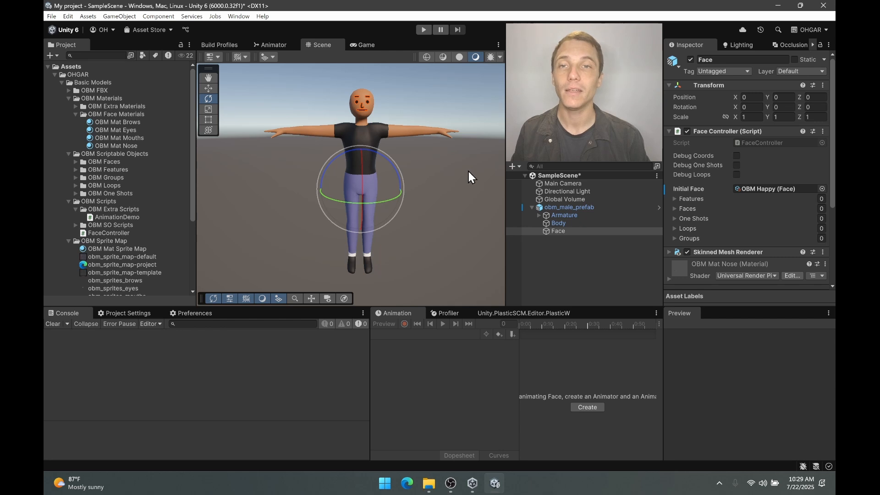
- Collapse the Face Controller component and add a new script component named Example to the Face object
left_click(669, 131)
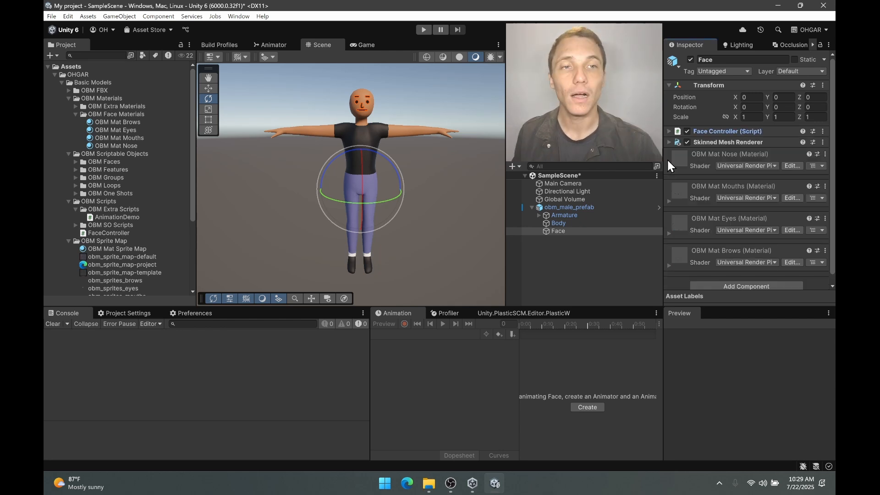
left_click(750, 285)
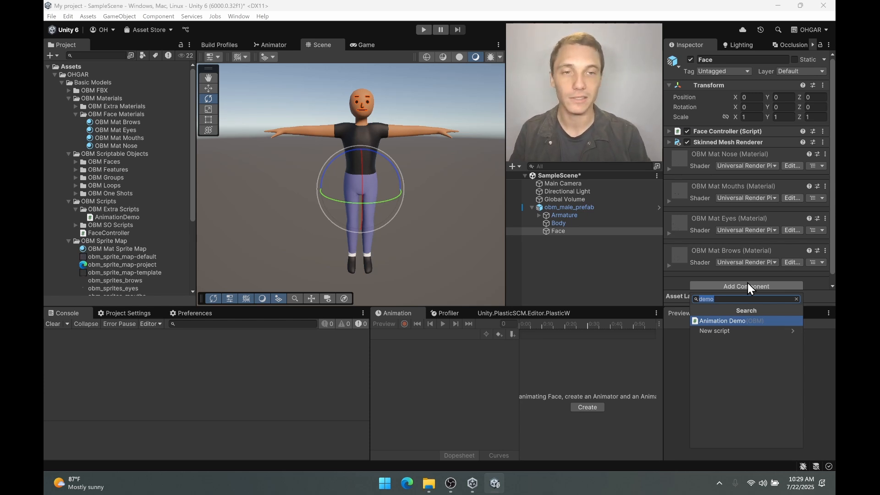
type("E3xa")
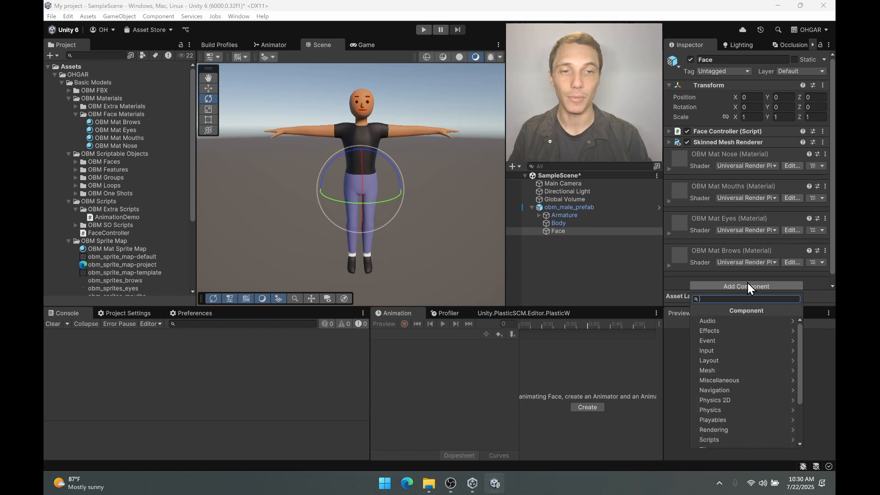
key("Return")
key("Return")
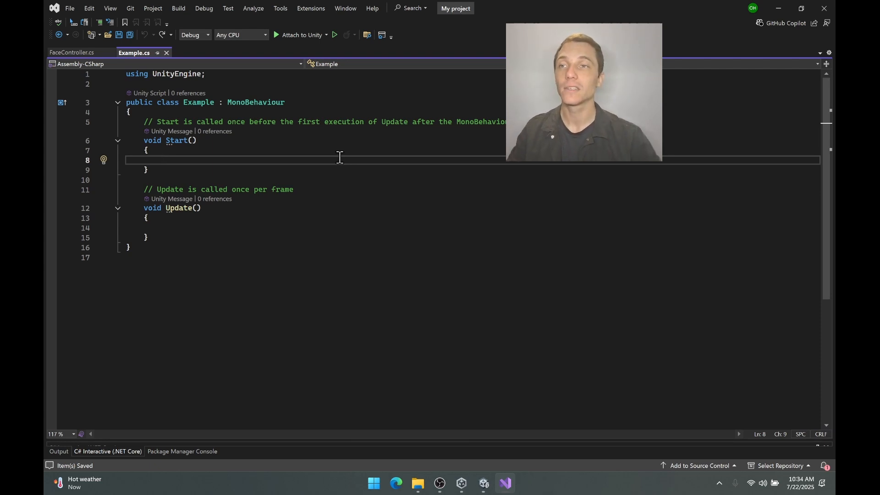
- Review the public StartLoop and StopLoop methods in FaceController.cs in Visual Studio, and return to Example.cs
left_click(70, 54)
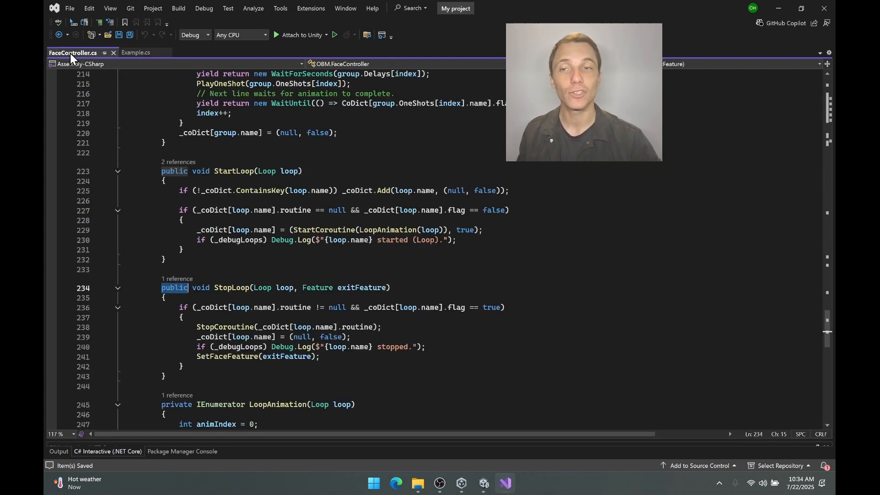
left_click(170, 172)
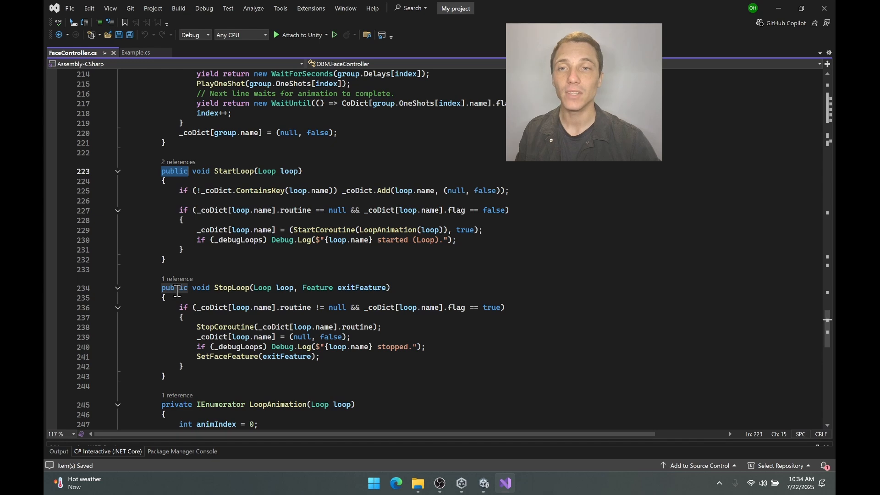
left_click(133, 52)
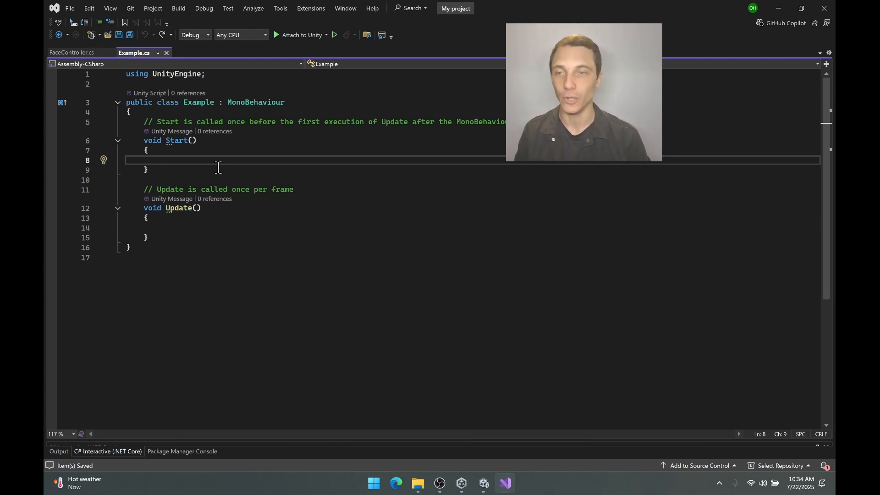
- Delete the Update method from the Example class and insert an empty private void Awake() method above Start
left_click_drag(167, 239, 170, 176)
key("BackSpace")
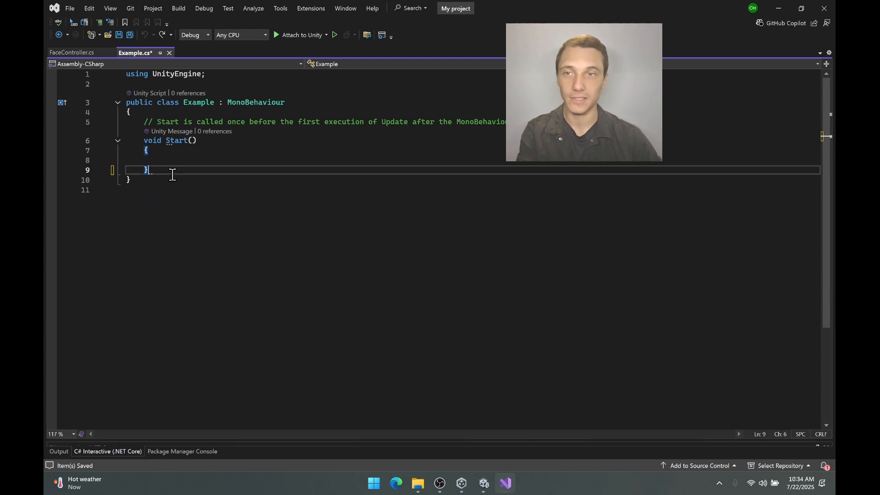
left_click(165, 112)
key("Return")
key("Return")
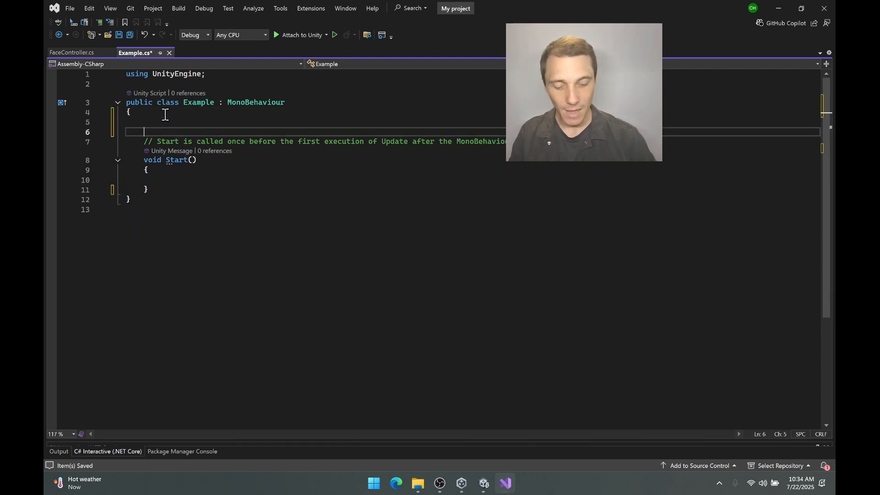
key("Up")
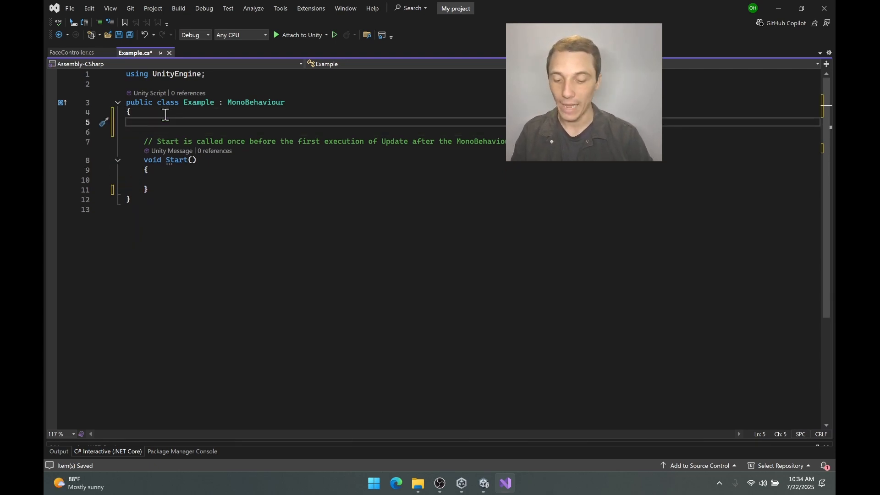
type("private void A")
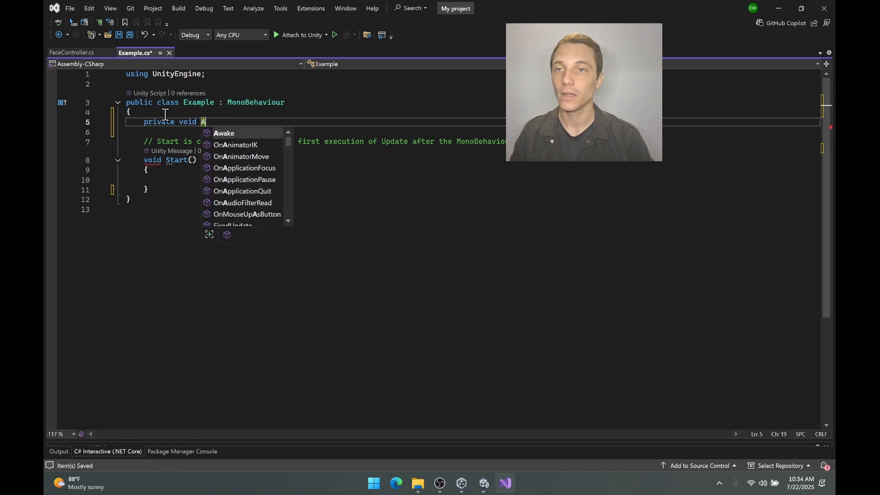
key("Tab")
- Declare a FaceController field named _controller above Awake, importing the OBM namespace
left_click(166, 115)
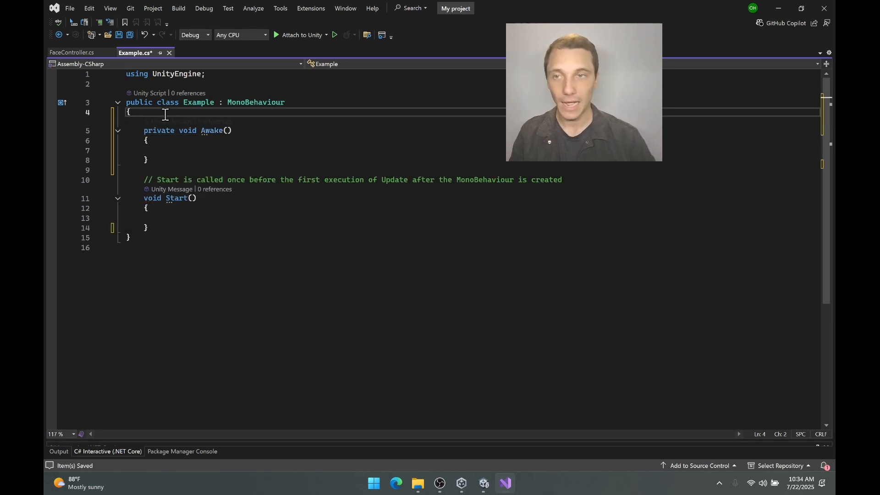
key("Return")
key("Return")
key("Up")
key("Return")
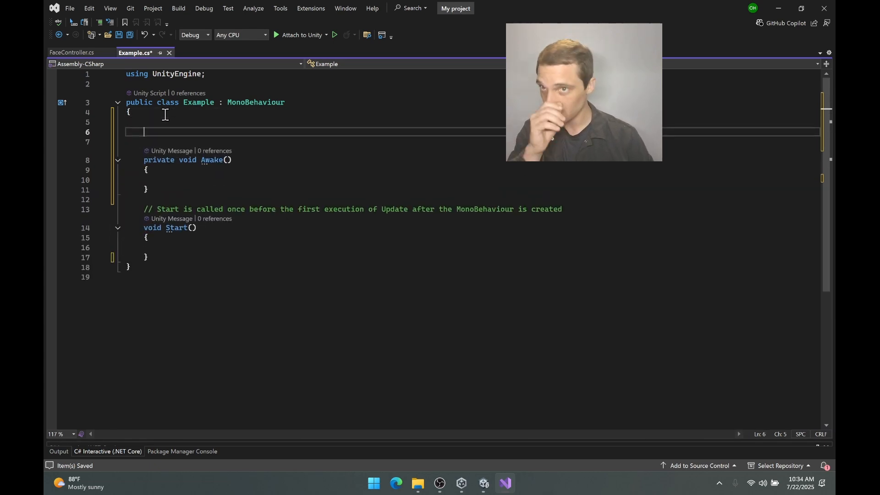
type("Face")
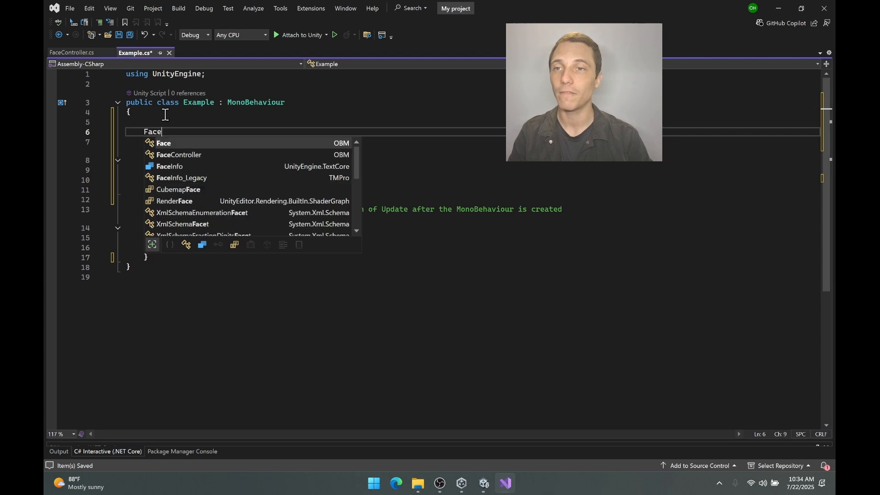
key("Down")
key("Tab")
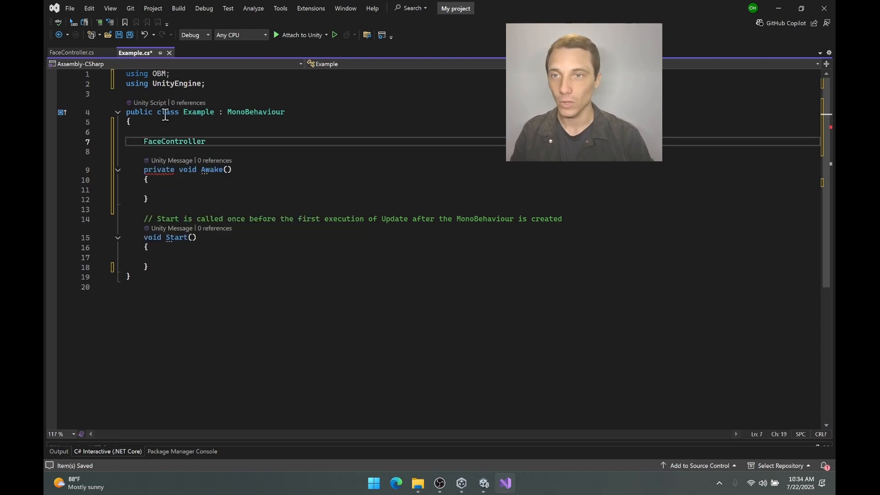
type("_controller;")
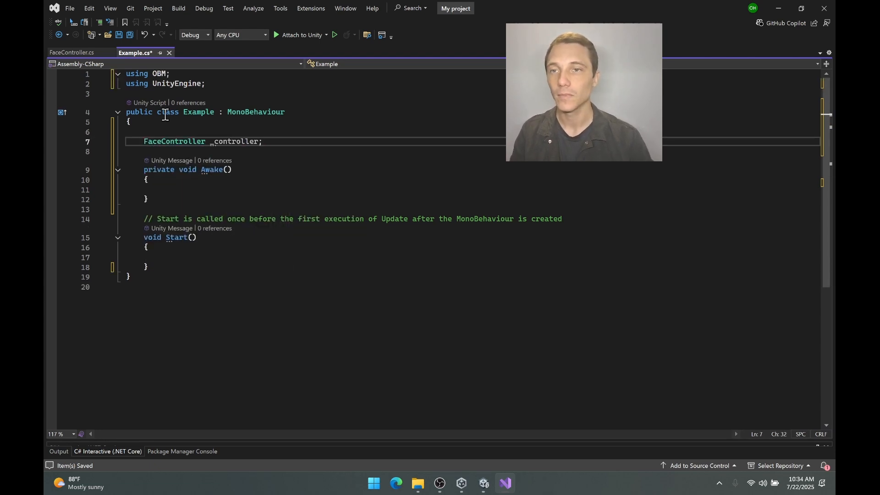
- In Awake, assign _controller = GetComponent<FaceController>(); and remove the blank line above the _controller field
left_click(211, 181)
key("Return")
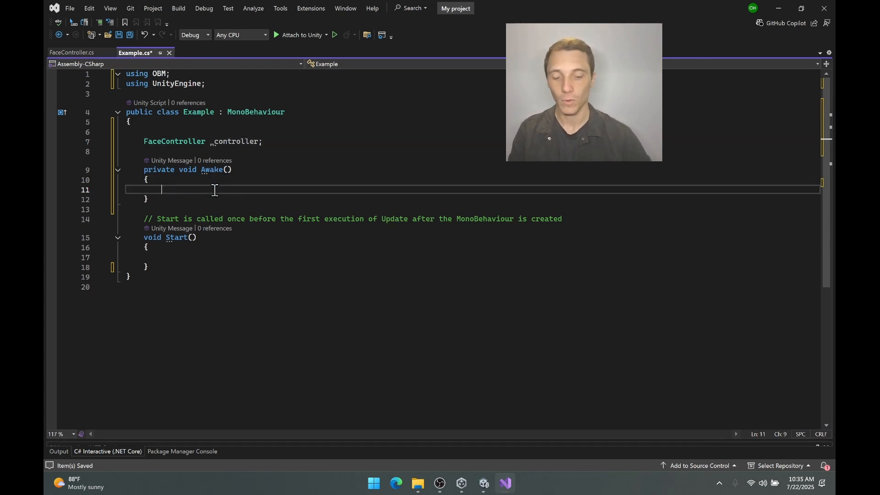
type("_con")
key("Tab")
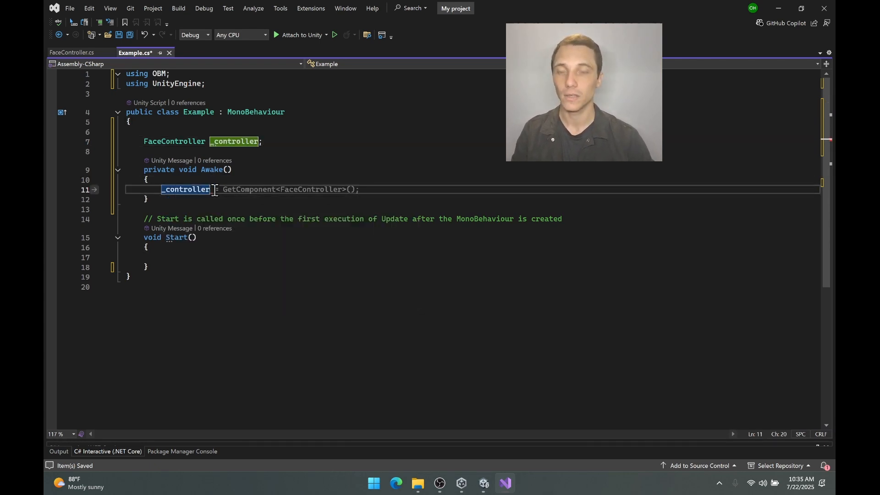
type("=")
key("Tab")
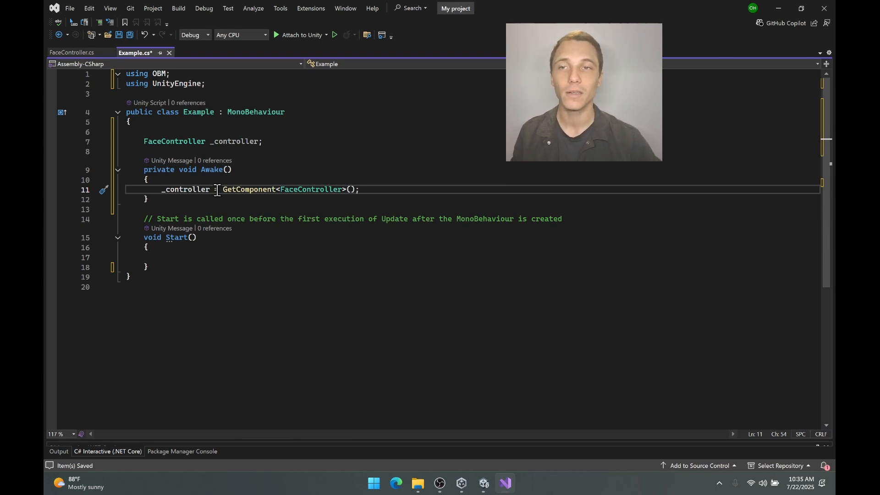
left_click(266, 256)
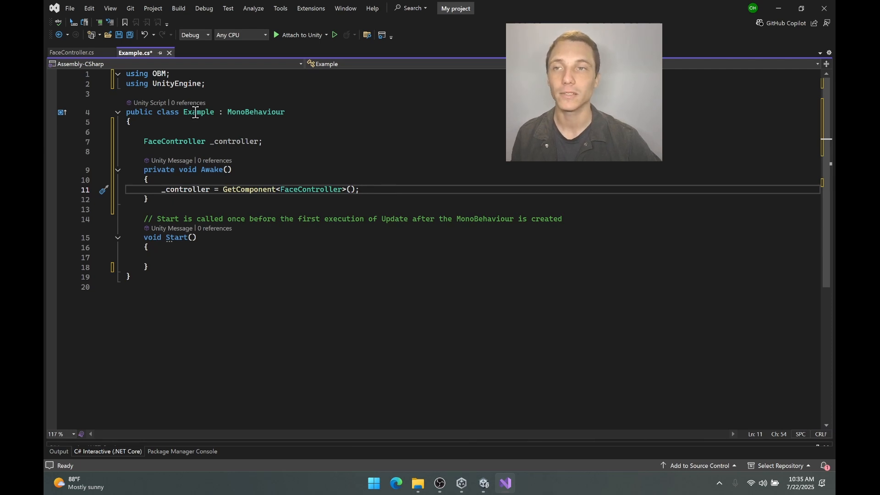
double_click(156, 74)
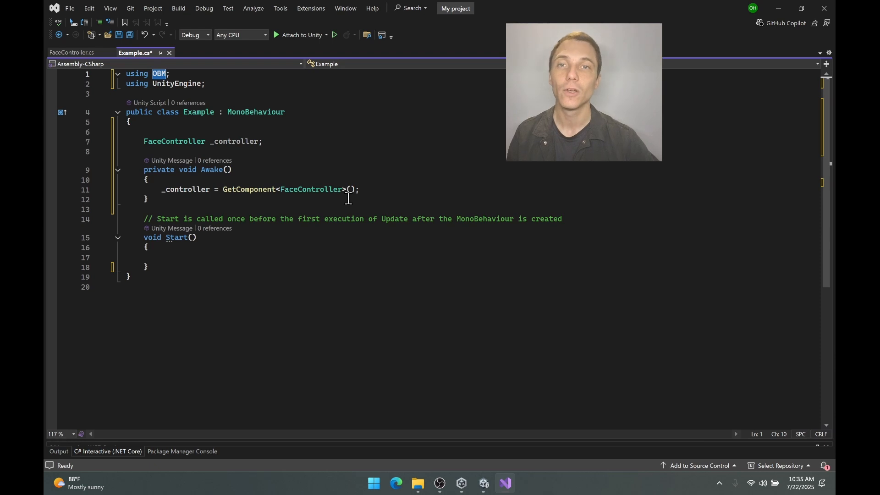
left_click(181, 135)
key("BackSpace")
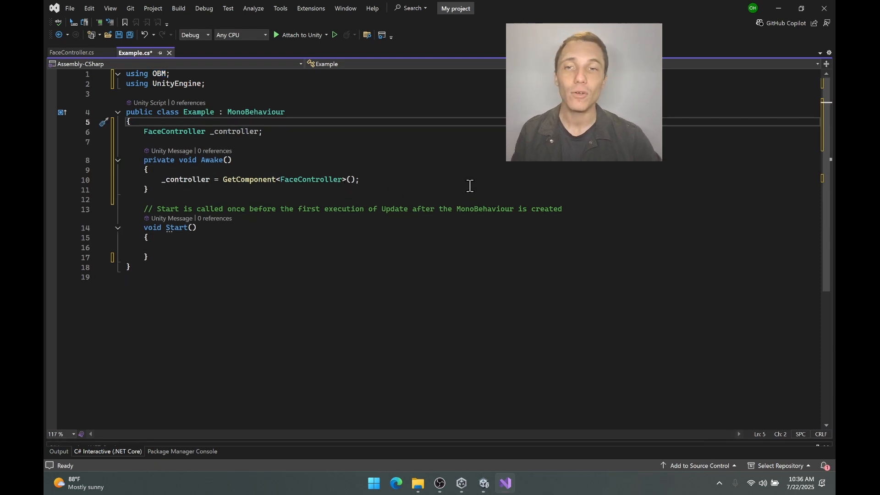
- Begin a member access on _controller inside the Start method
left_click(285, 249)
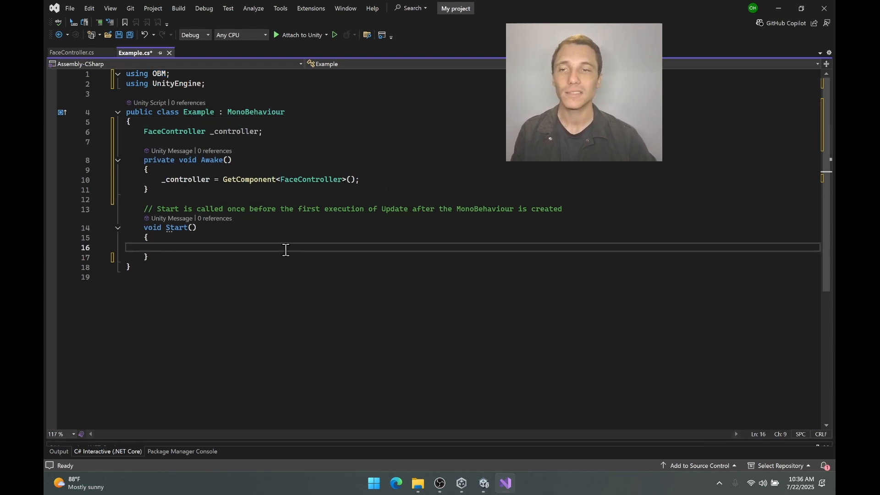
type("_controller")
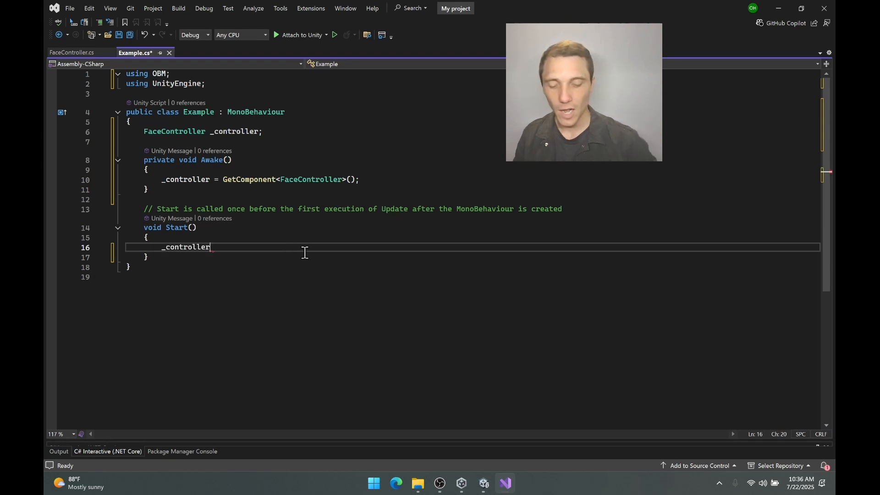
type(".")
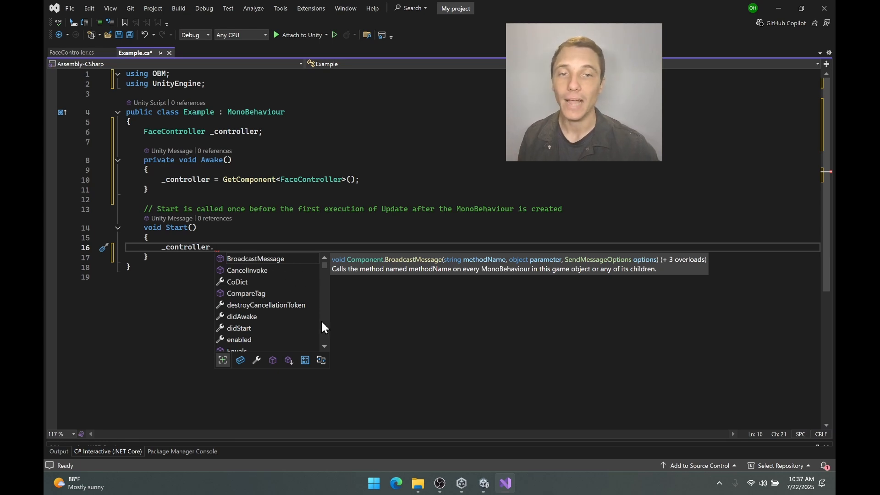
- Examine the suggested members of _controller, looking through the FaceController methods such as SetFace, StartLoop and StopLoop
scroll(250, 288, "down", 3)
left_click(322, 348)
left_click(322, 348)
left_click(323, 348)
left_click(322, 348)
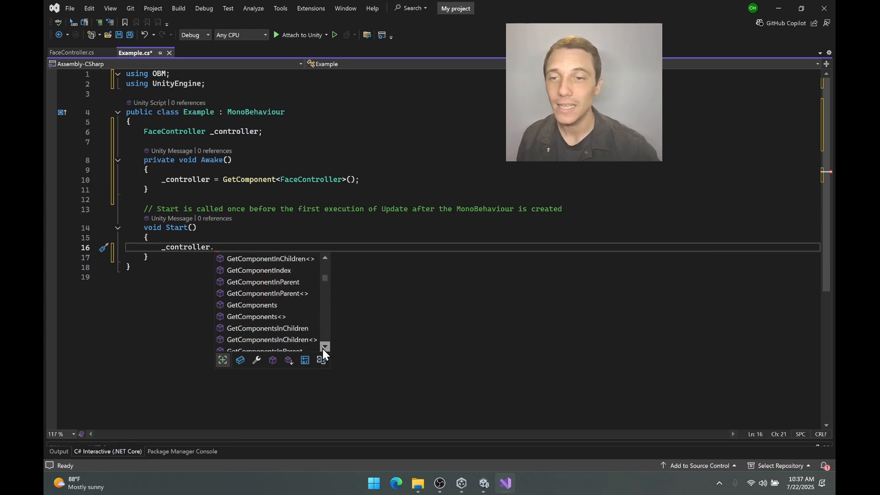
left_click(322, 348)
left_click(322, 348)
left_click(322, 348)
left_click(325, 347)
left_click(325, 347)
left_click(324, 347)
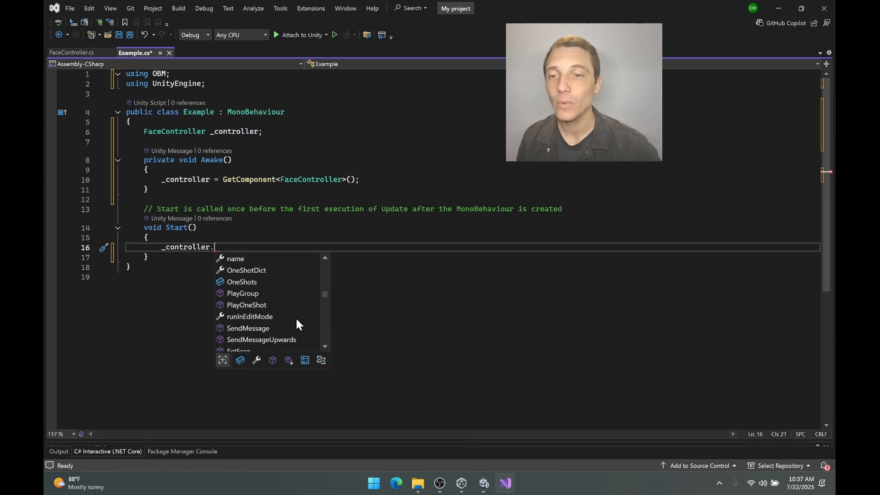
left_click(325, 346)
left_click(324, 346)
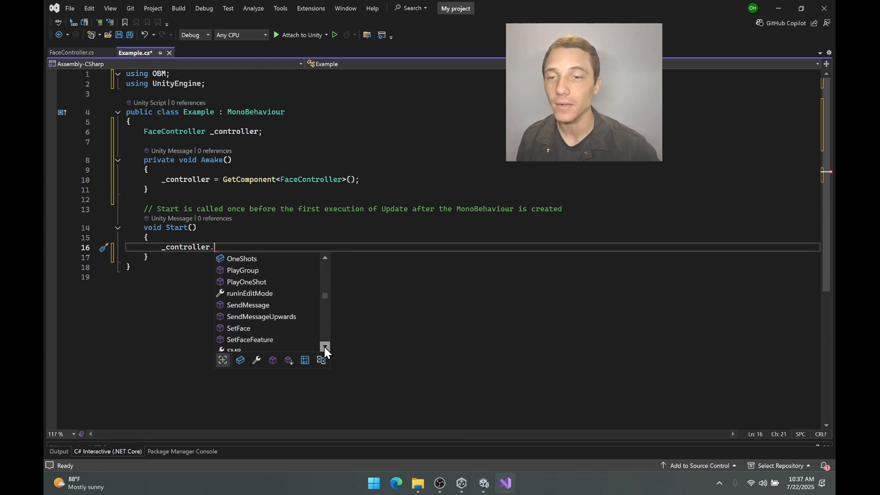
left_click(324, 347)
left_click(325, 347)
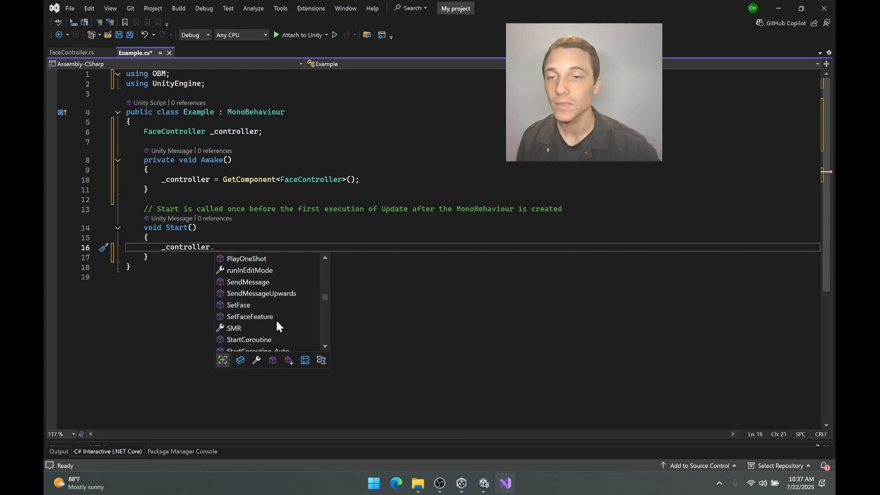
left_click(325, 346)
left_click(324, 346)
left_click(324, 347)
left_click(325, 347)
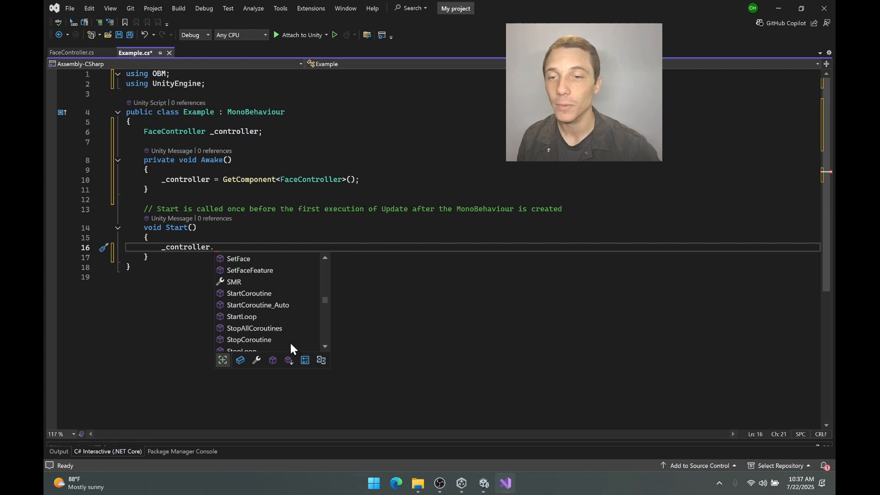
left_click(324, 346)
left_click(325, 346)
left_click(325, 347)
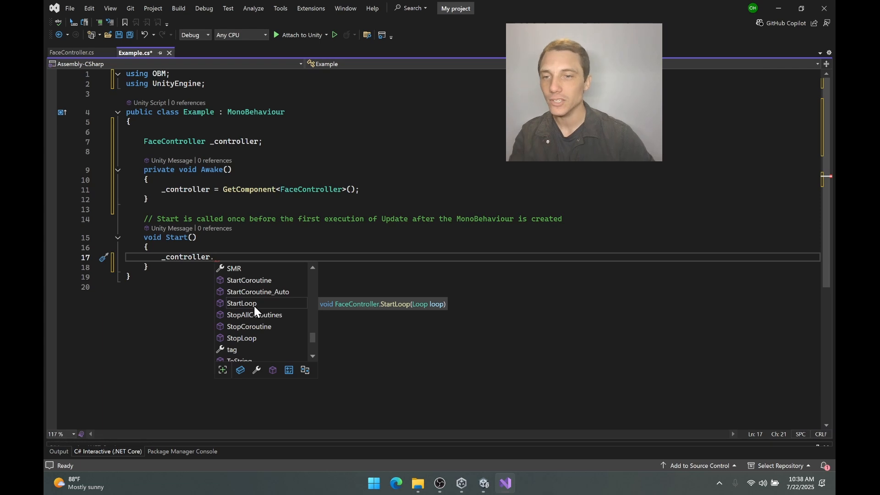
- Complete the statement in Start as _controller.StartLoop() with an empty argument list
type("Start")
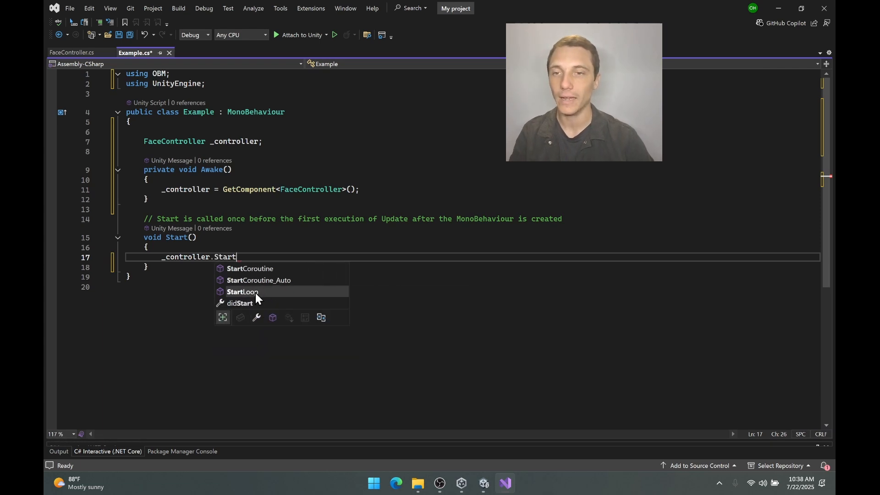
type("Loop()")
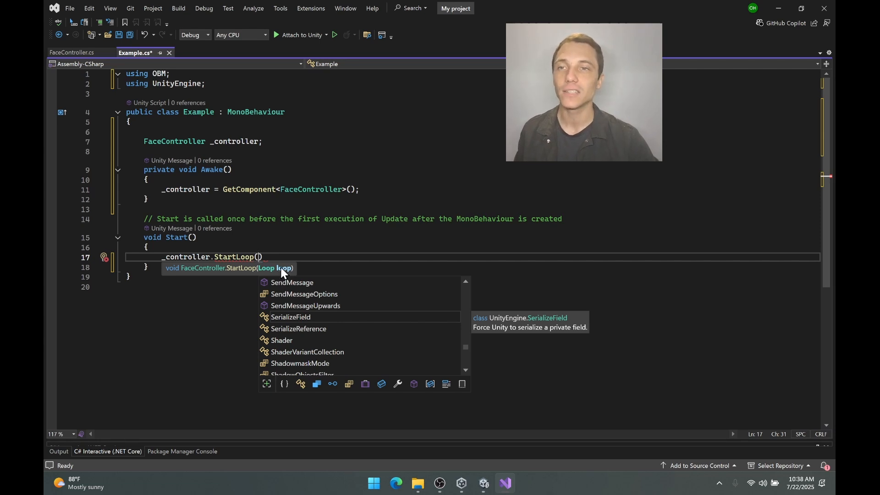
- Declare a public Loop field named _startLoop above the _controller field in the Example class
left_click(268, 132)
key("Return")
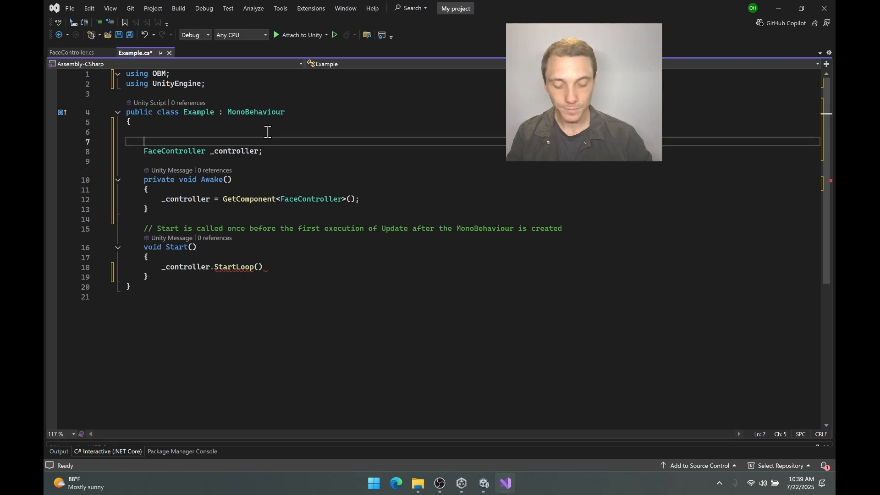
key("Up")
type("public")
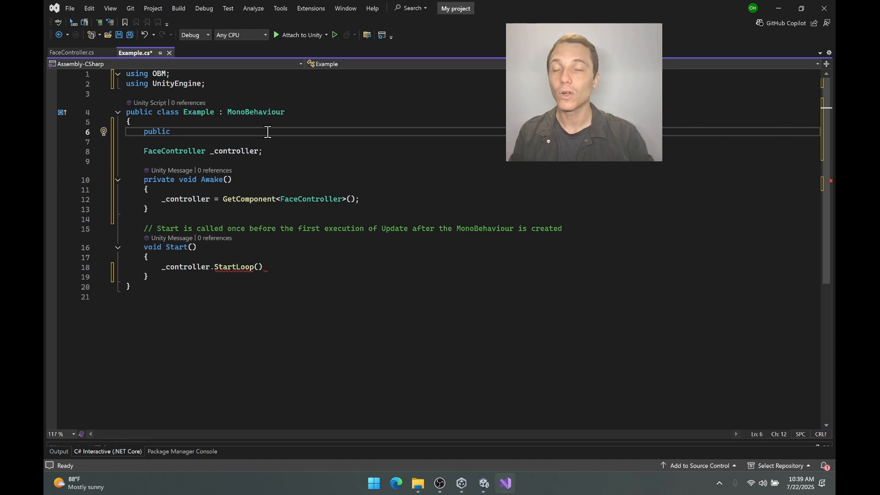
type(" Lo")
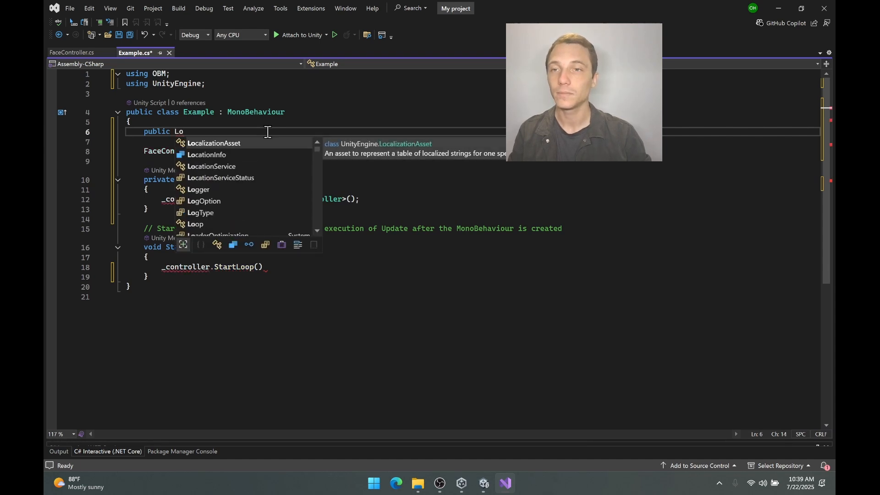
type("op")
key("Escape")
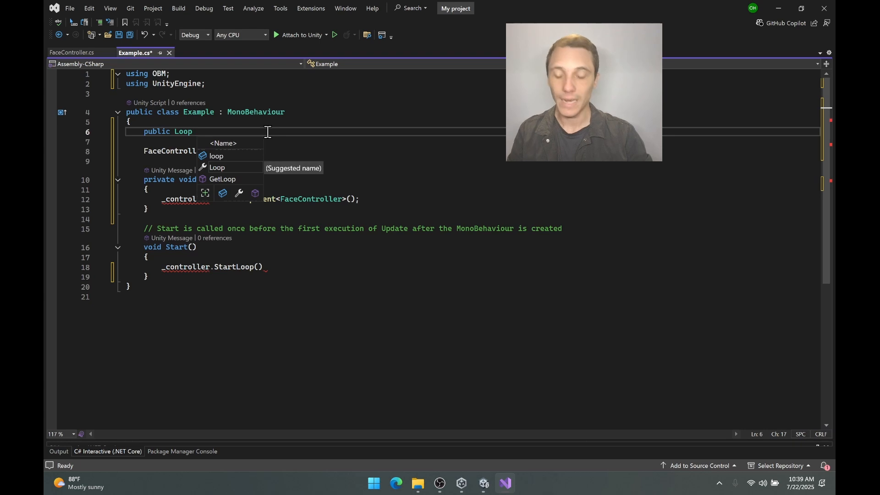
type("_startLoop;")
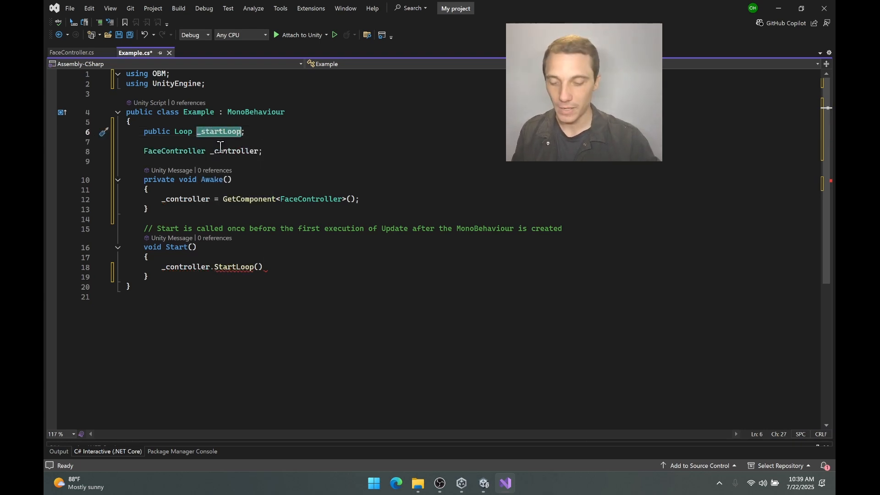
- Pass _startLoop as the argument of the StartLoop call, end the statement with a semicolon, and save Example.cs
left_click(257, 267)
type("_startLoop);")
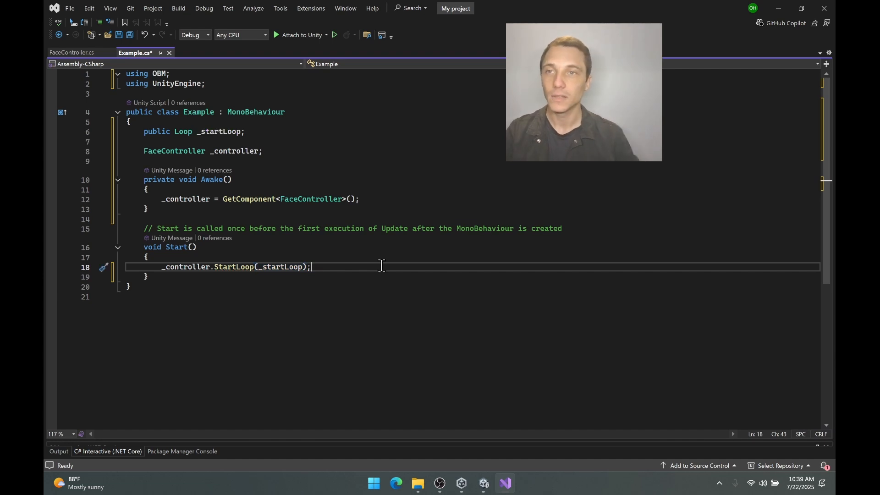
key("ctrl+s")
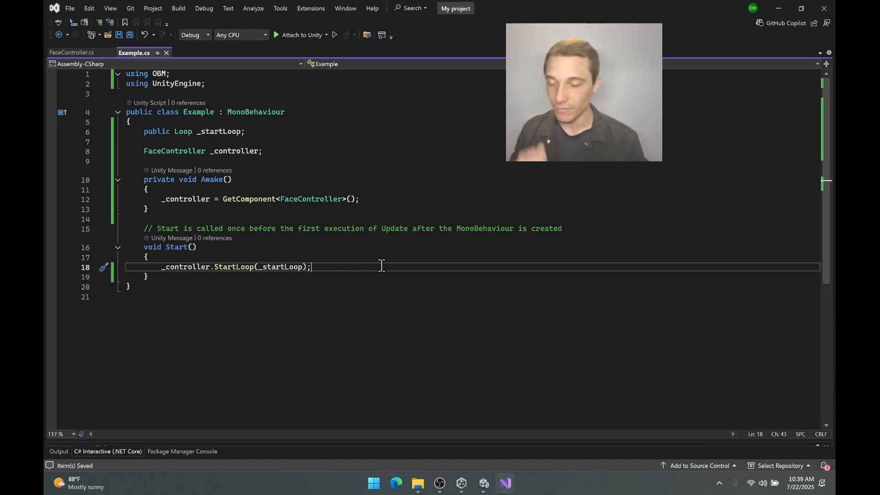
- Switch to Unity, run the scene with the Example component's Start Loop unassigned, and stop play mode
left_click(778, 9)
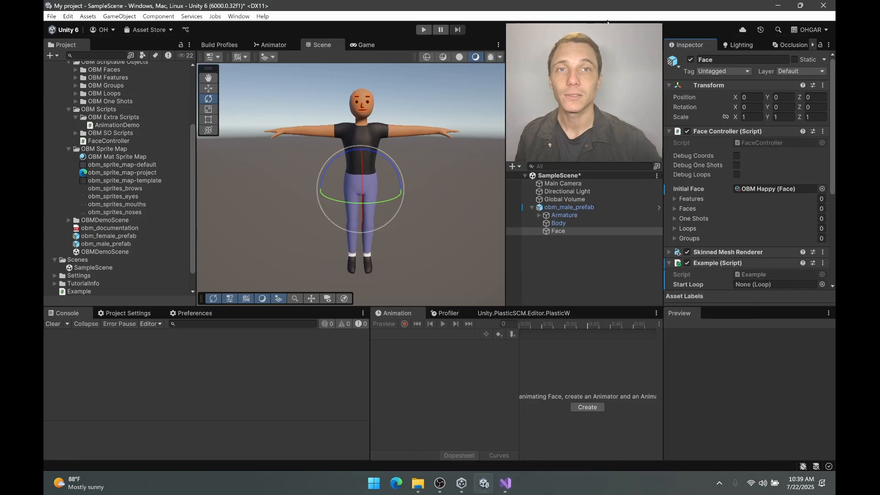
left_click(423, 29)
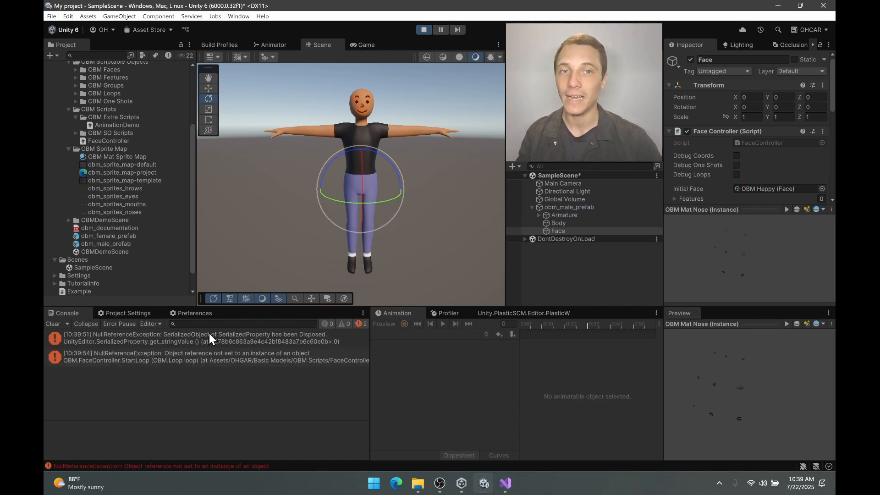
left_click(424, 30)
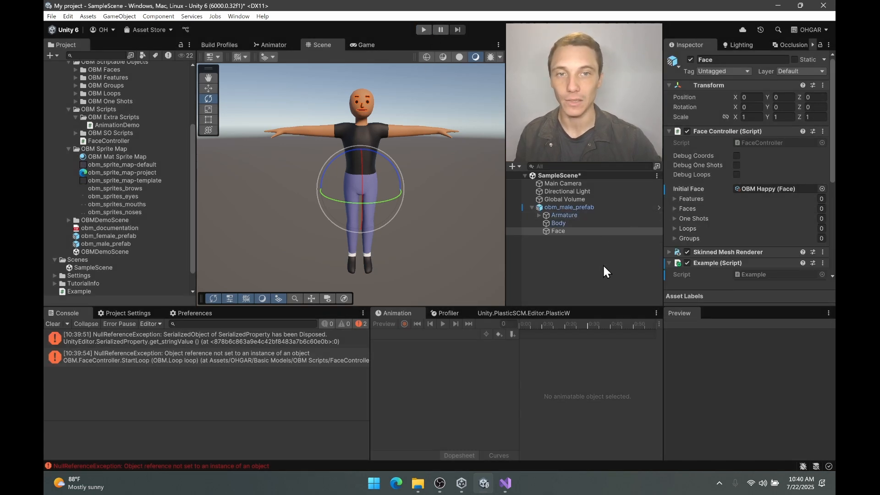
- Set Start Loop on the Face object's Example component to OBM Blink, and play the scene to watch the character's face up close
scroll(714, 226, "down", 3)
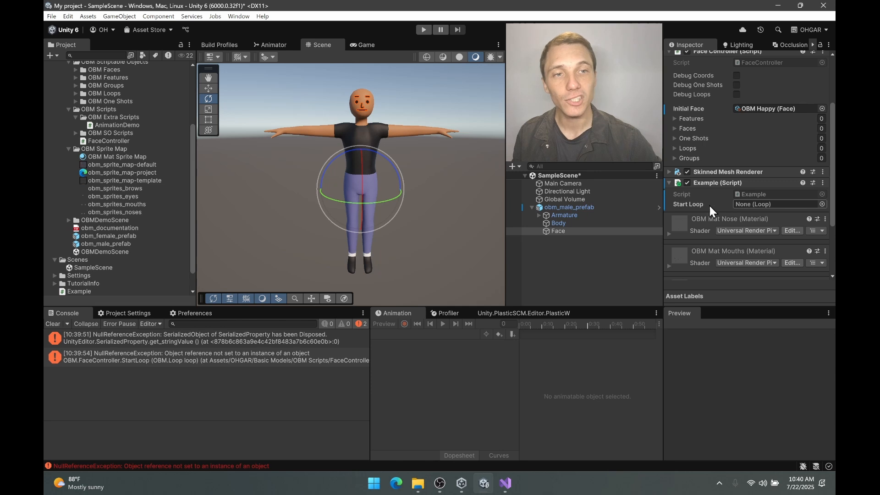
left_click(821, 204)
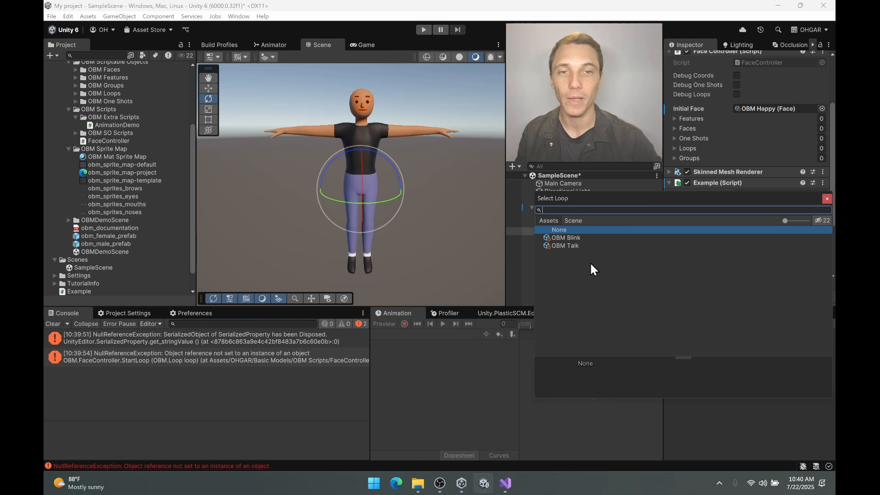
double_click(579, 238)
left_click(423, 29)
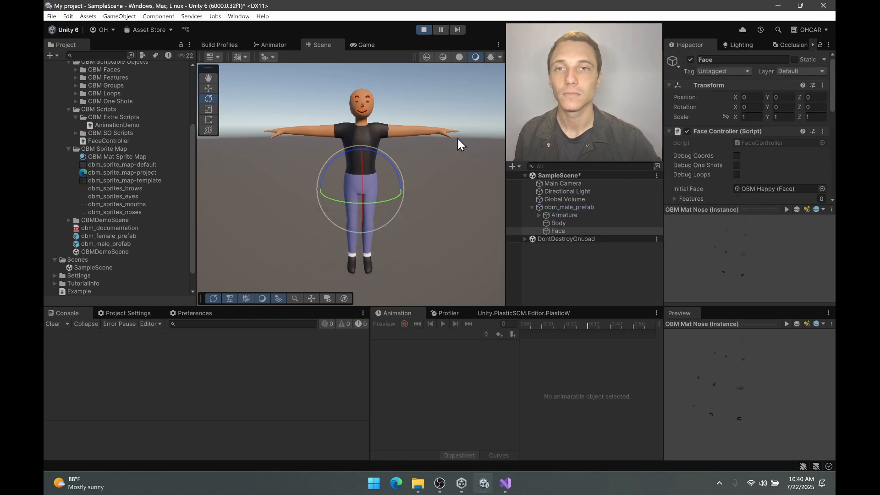
scroll(397, 97, "up", 5)
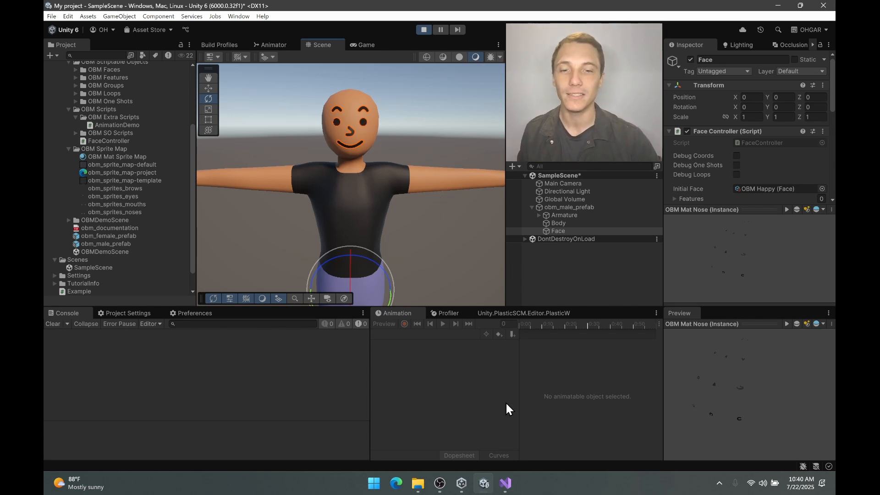
- Switch to Visual Studio and review the field declarations and the StartLoop call in Example.cs
left_click(505, 483)
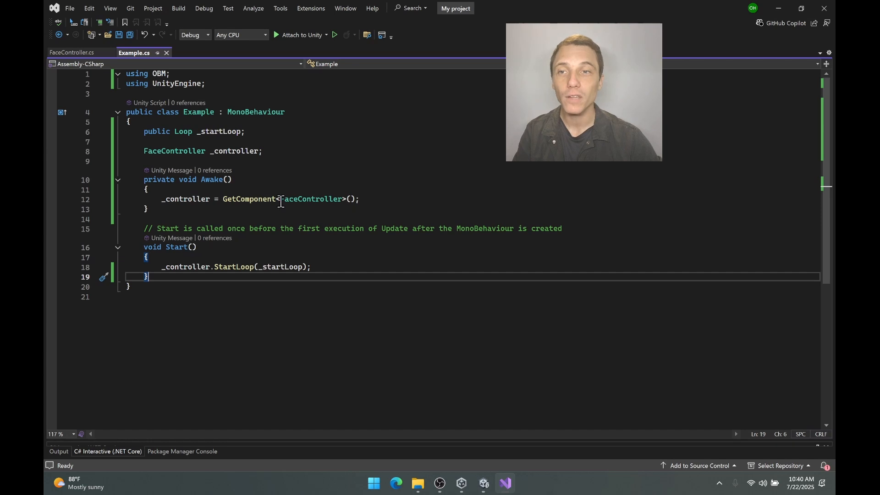
left_click_drag(270, 151, 131, 122)
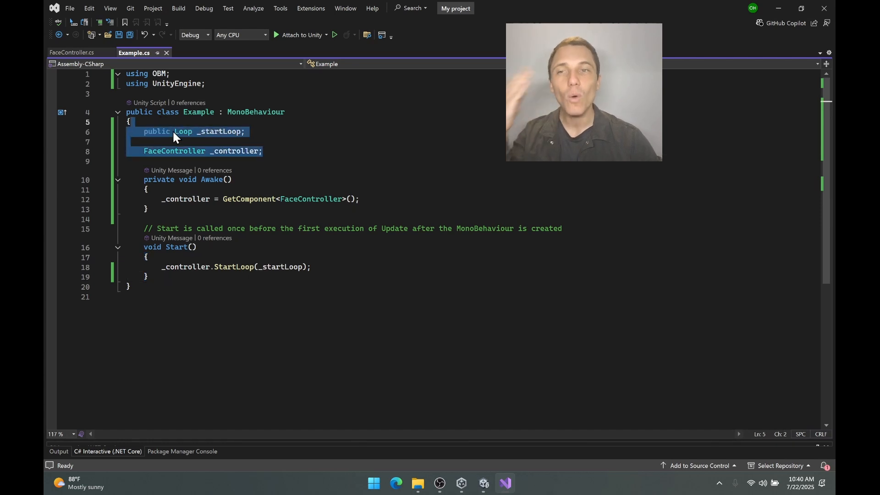
left_click(412, 266)
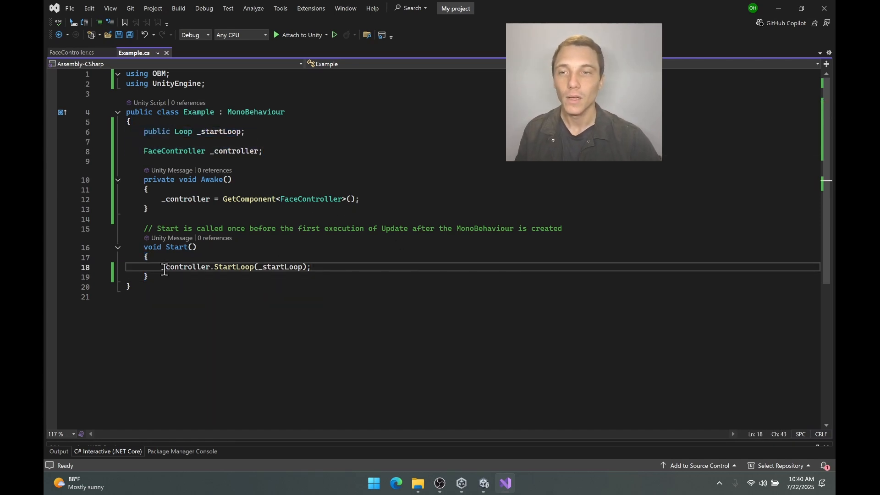
left_click_drag(161, 267, 385, 292)
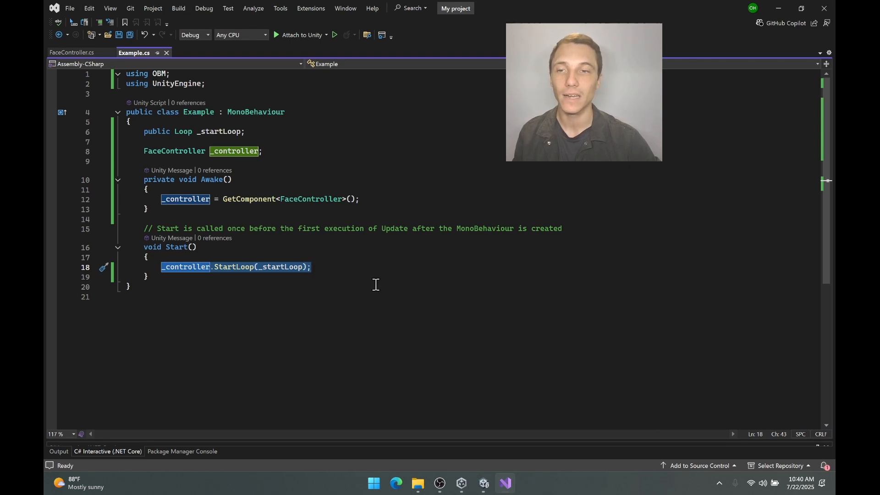
- Replace the StartLoop(_startLoop) call on _controller in the Start method with a PlayOneShot call that has an empty argument list
left_click(375, 285)
double_click(233, 267)
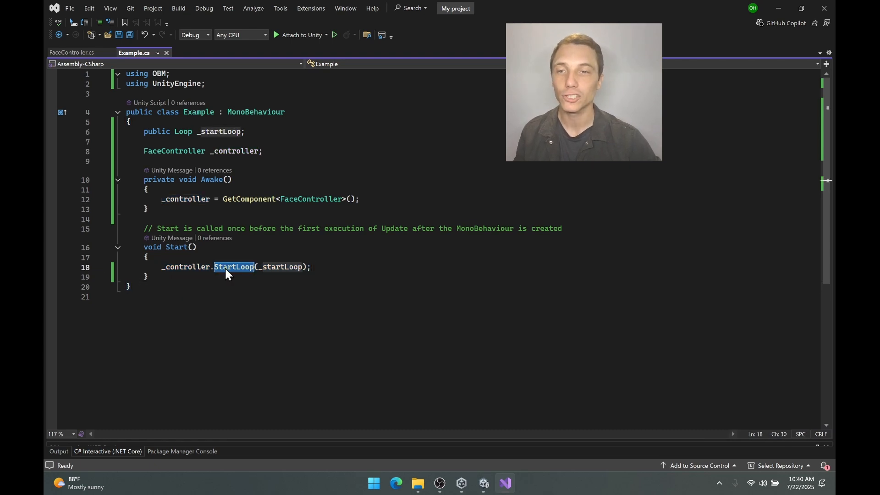
double_click(275, 267)
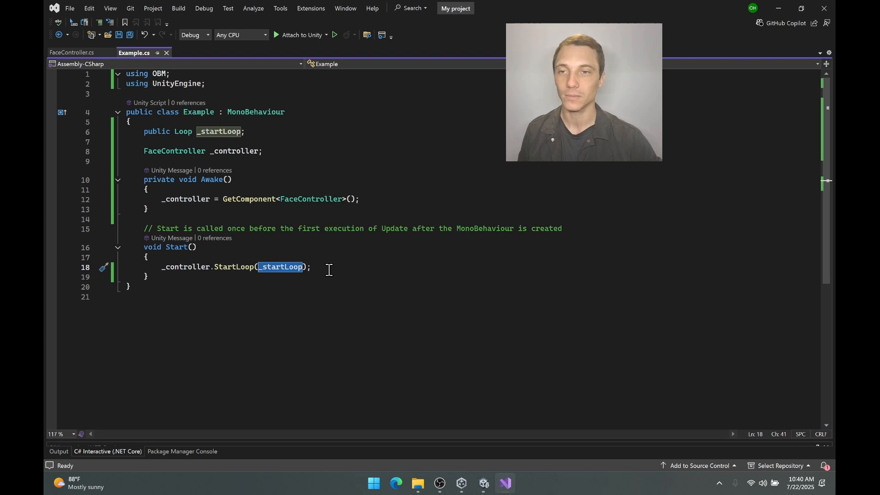
left_click(374, 278)
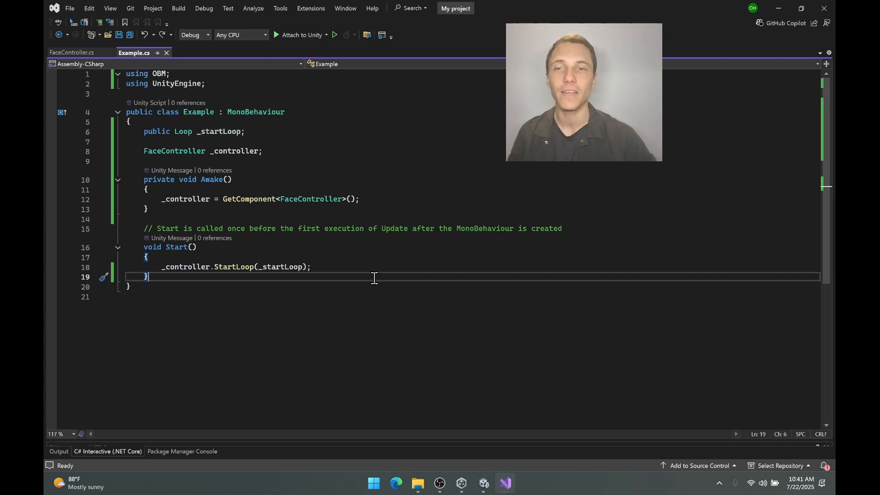
left_click_drag(313, 268, 218, 268)
key("BackSpace")
key("ctrl+space")
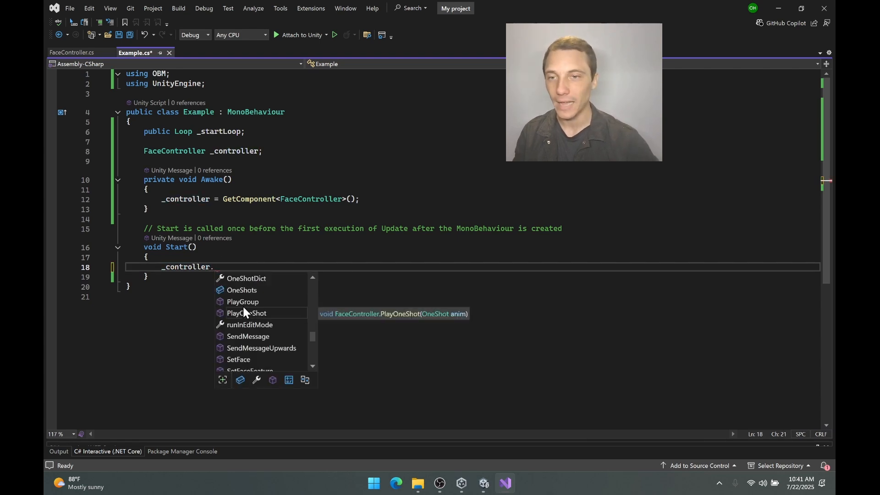
left_click(263, 302)
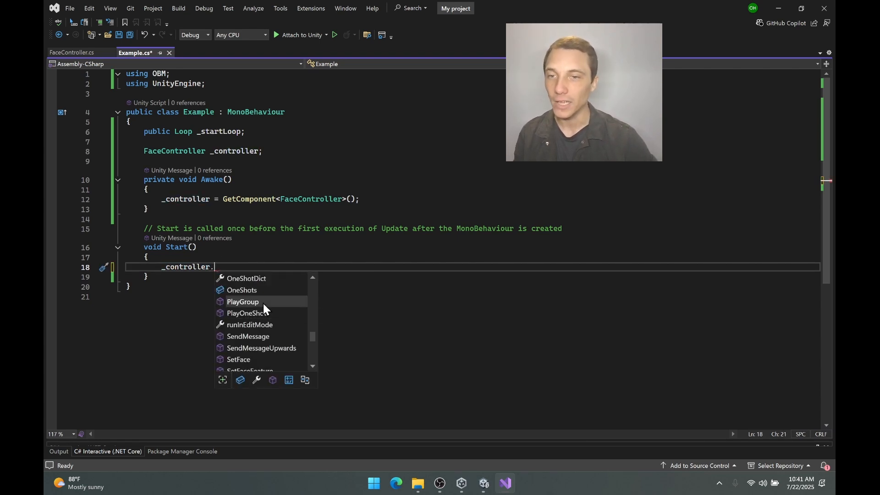
left_click(273, 314)
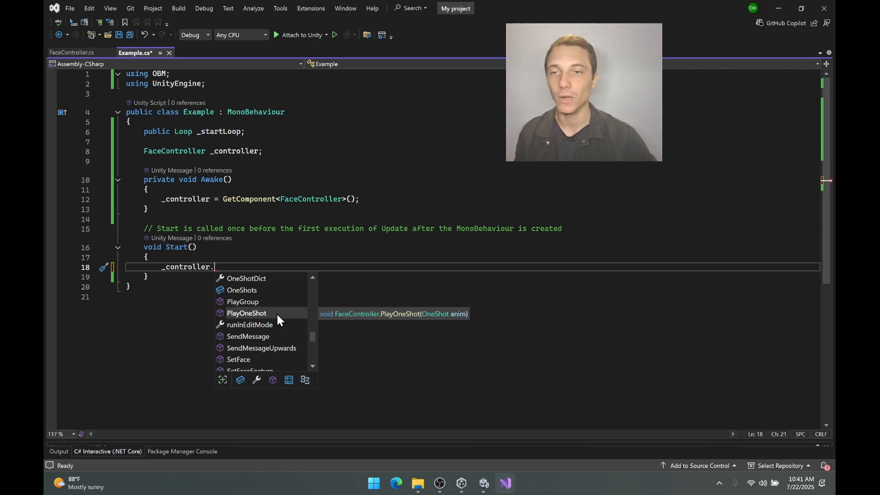
double_click(276, 313)
key("Caps_Lock")
type("(")
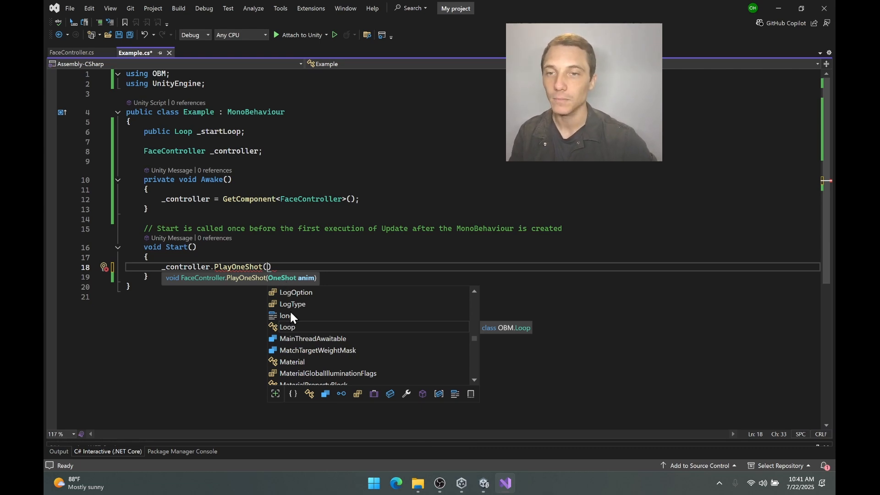
- Declare a public OneShot field named _oneShot directly below the _startLoop field
left_click(283, 132)
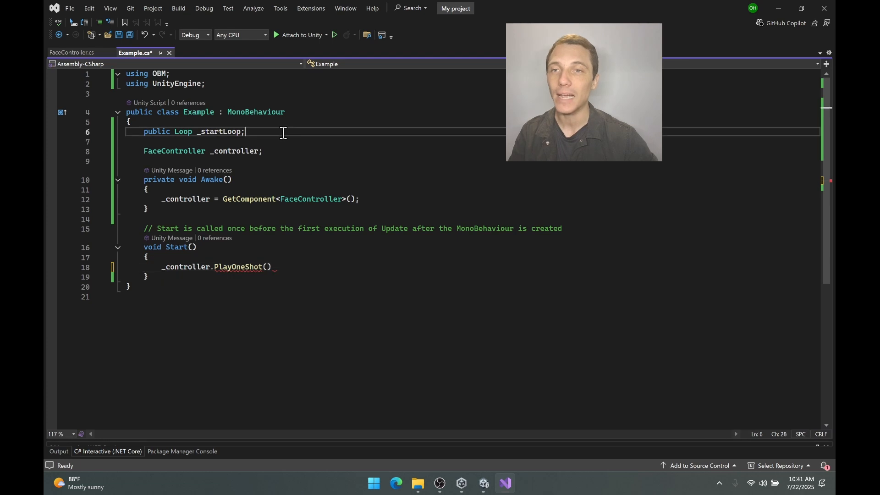
key("Return")
type("pub")
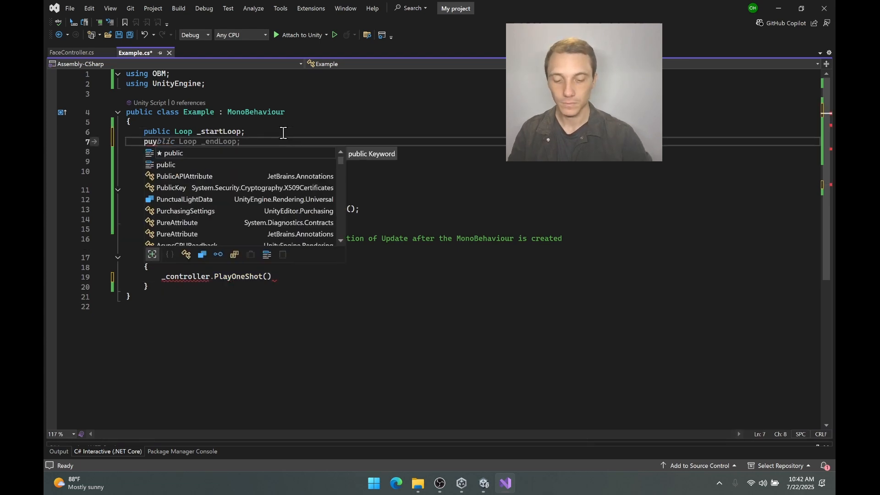
type("lic On")
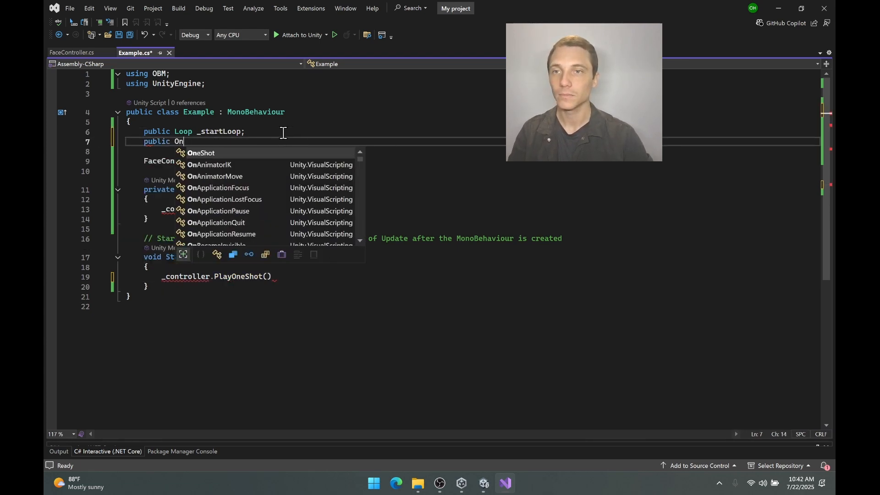
type("eShot _")
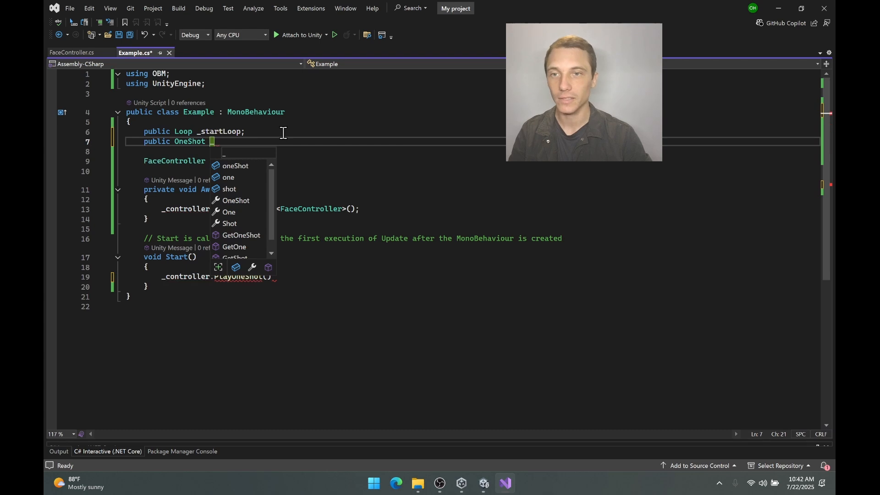
type("one")
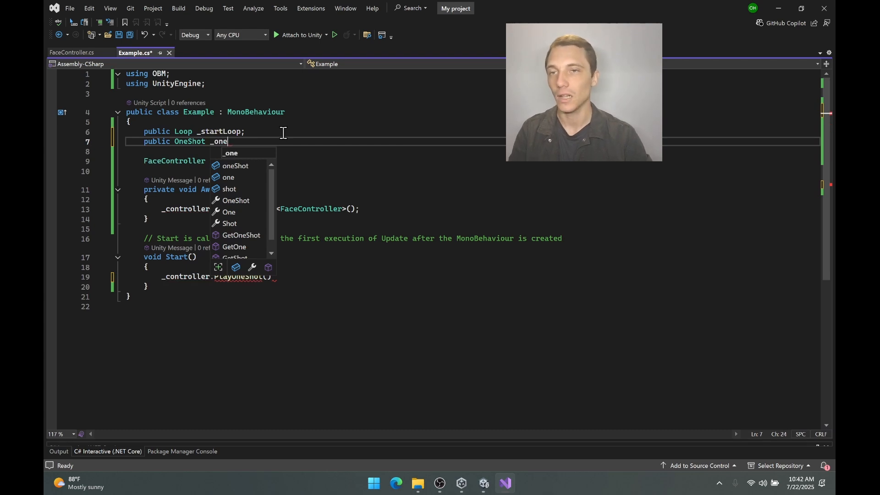
type("Shot;")
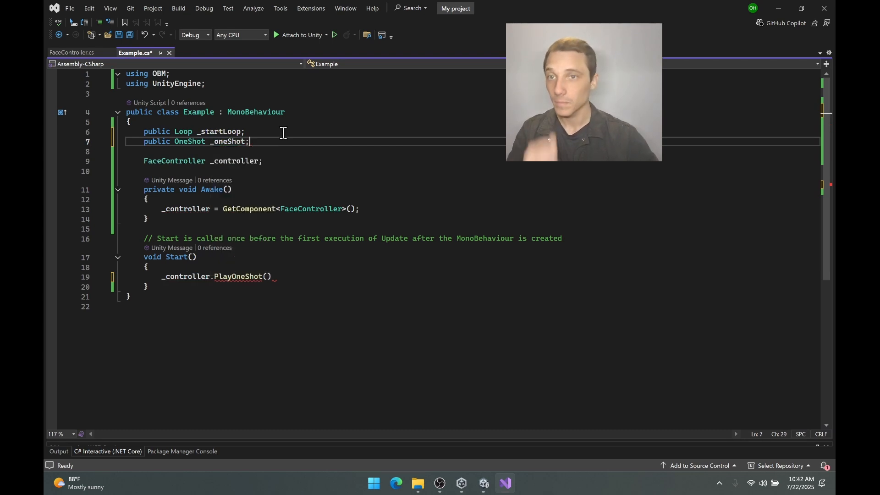
- Pass _oneShot as the argument of the PlayOneShot call, end the statement with a semicolon, and save Example.cs
double_click(229, 142)
left_click_drag(229, 143, 267, 277, "ctrl")
left_click(310, 275)
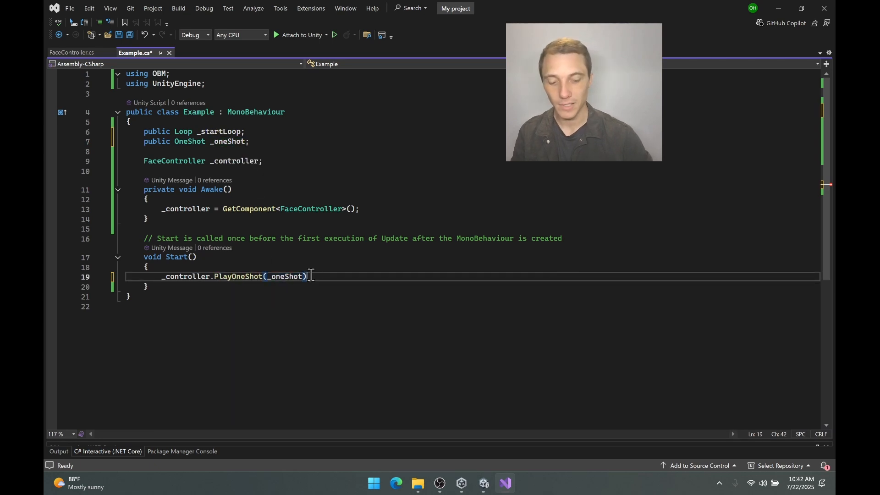
left_click(327, 266)
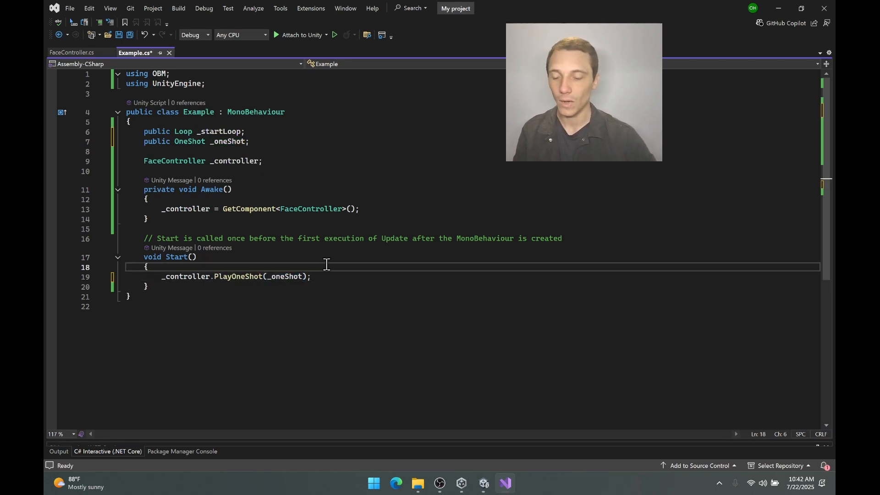
key("ctrl+s")
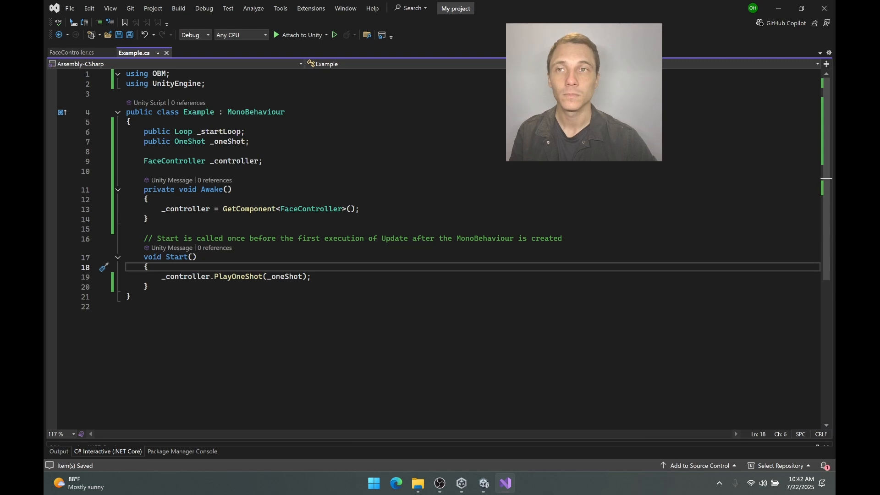
- Switch to Unity, run the scene with the Example component's One Shot unassigned, and stop play mode
left_click(777, 9)
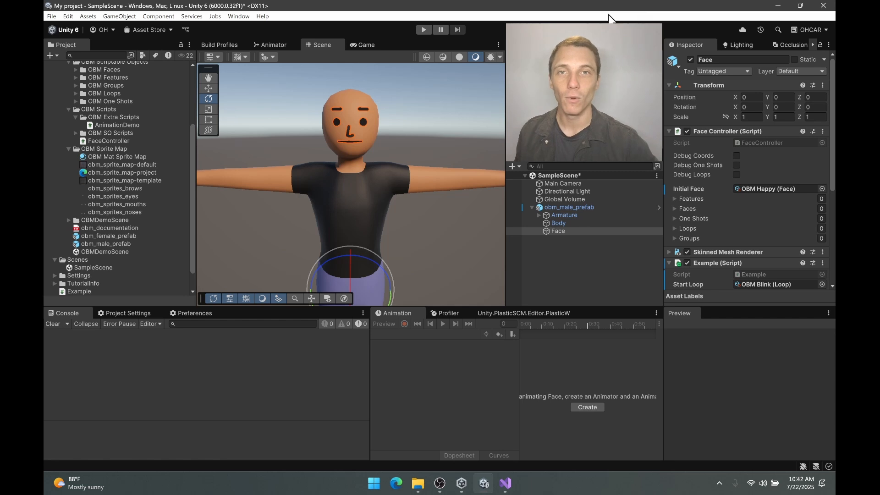
left_click(426, 30)
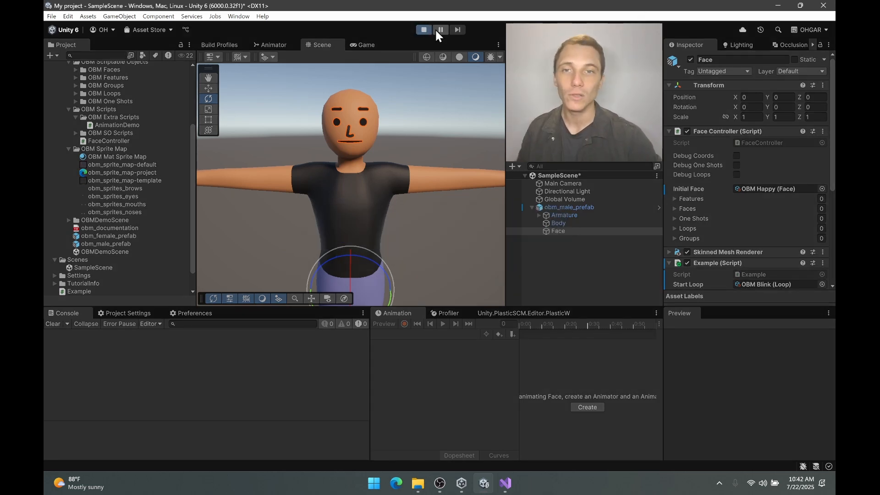
key("ctrl+p")
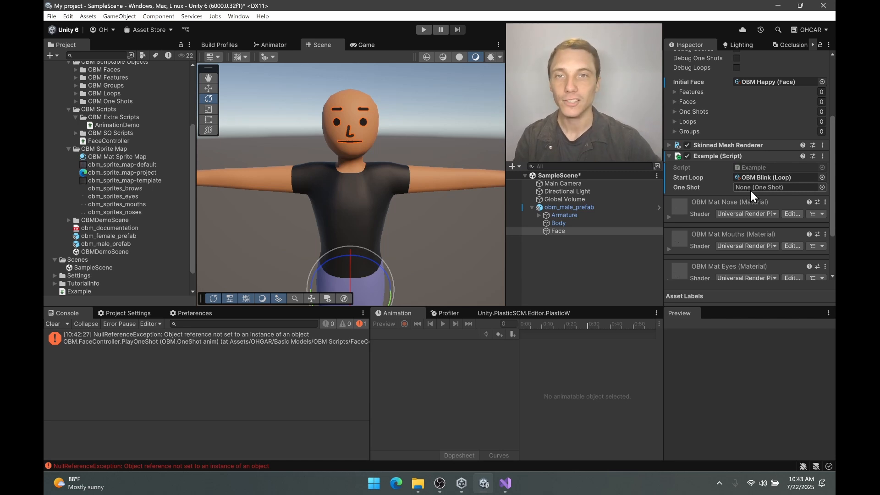
- Set One Shot on the Face object's Example component to OBM Mouth Smile, play the scene to watch the face, and stop
left_click(822, 188)
scroll(643, 291, "down", 5)
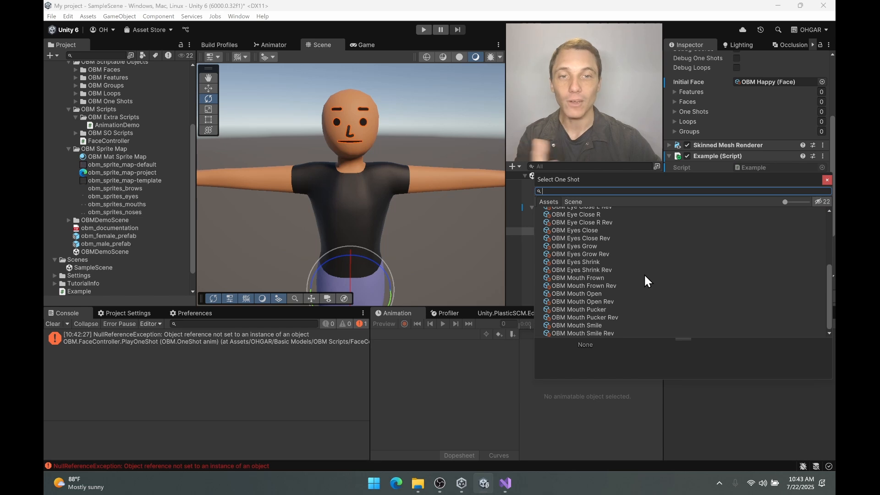
scroll(644, 281, "up", 5)
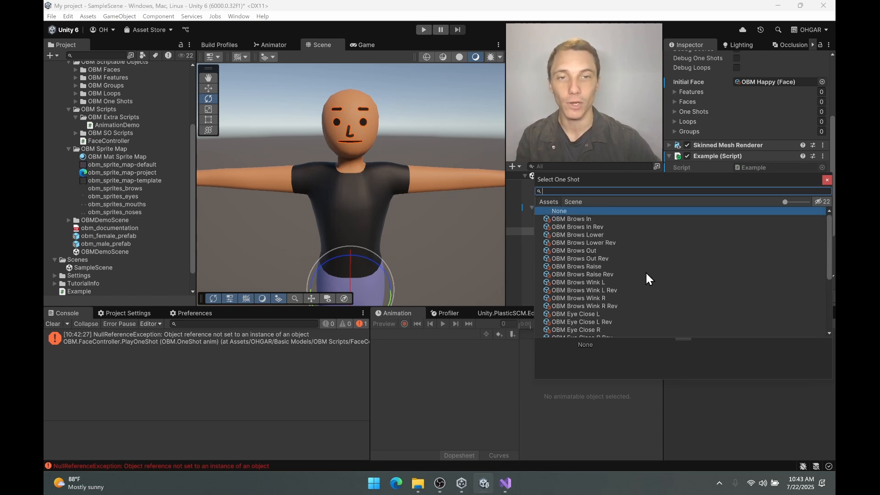
scroll(645, 278, "down", 5)
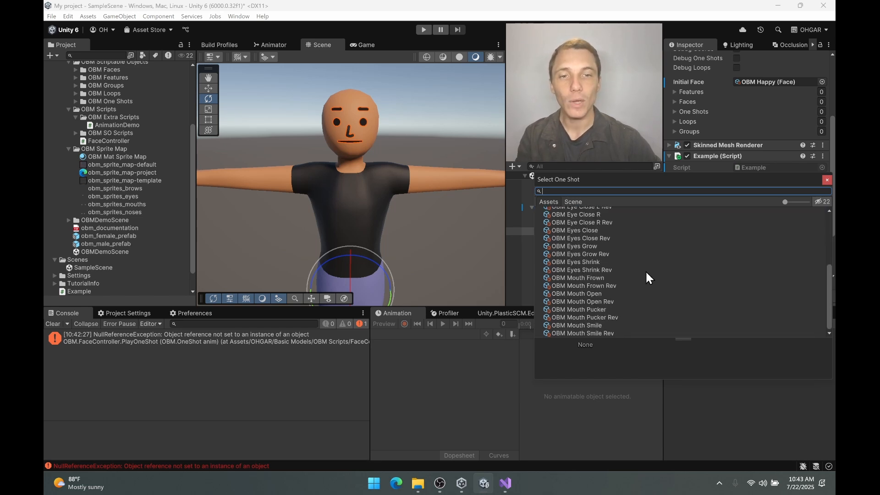
double_click(598, 326)
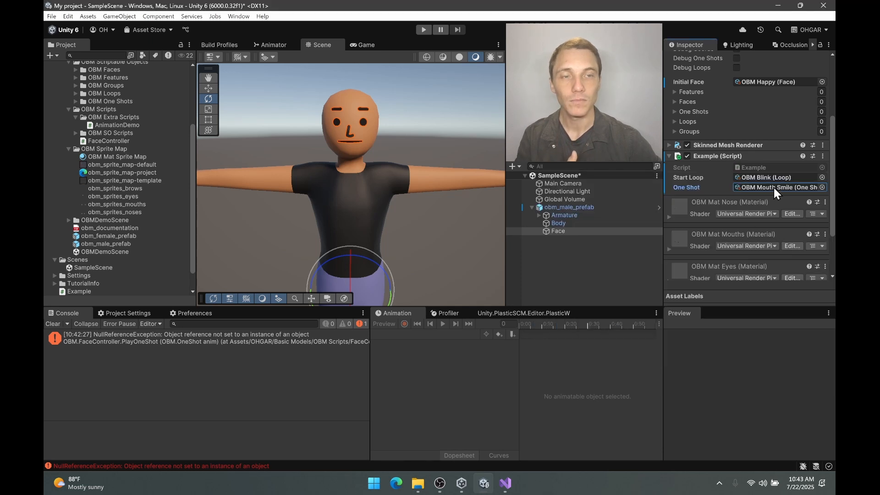
left_click(422, 30)
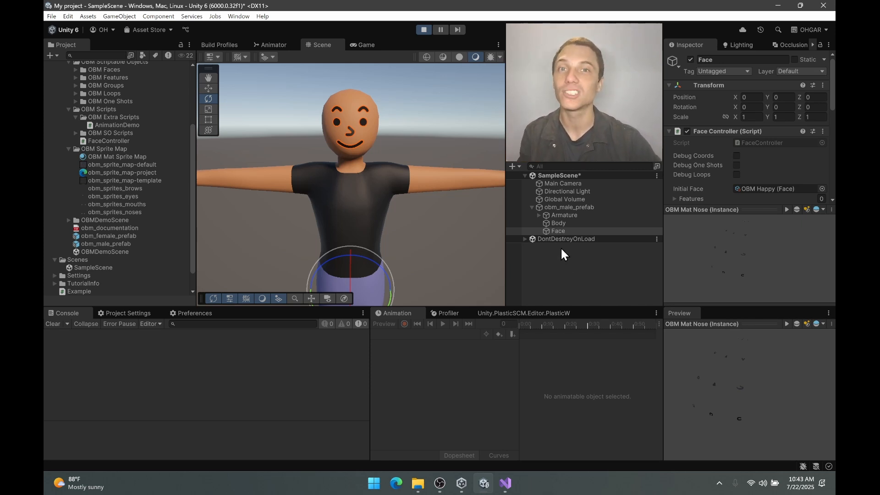
left_click(423, 29)
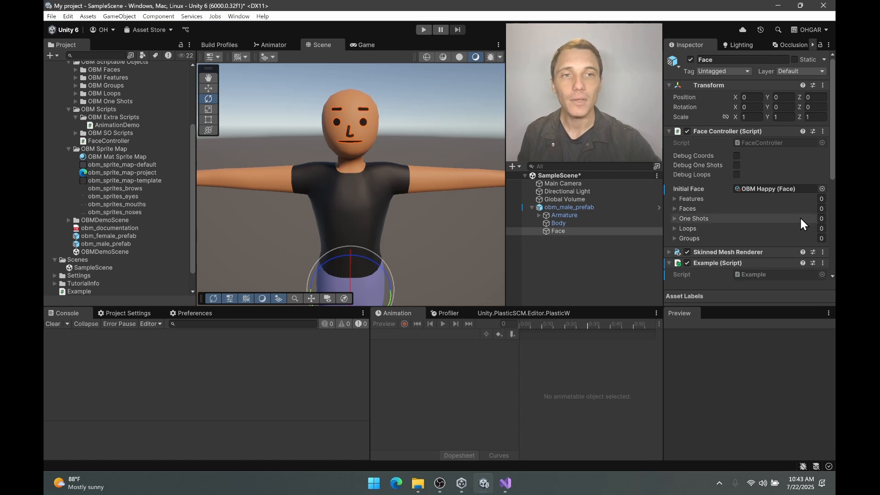
- Try the one shot with the Face Controller's Initial Face set to None by playing the scene, then clear the console and stop play mode
left_click(823, 189)
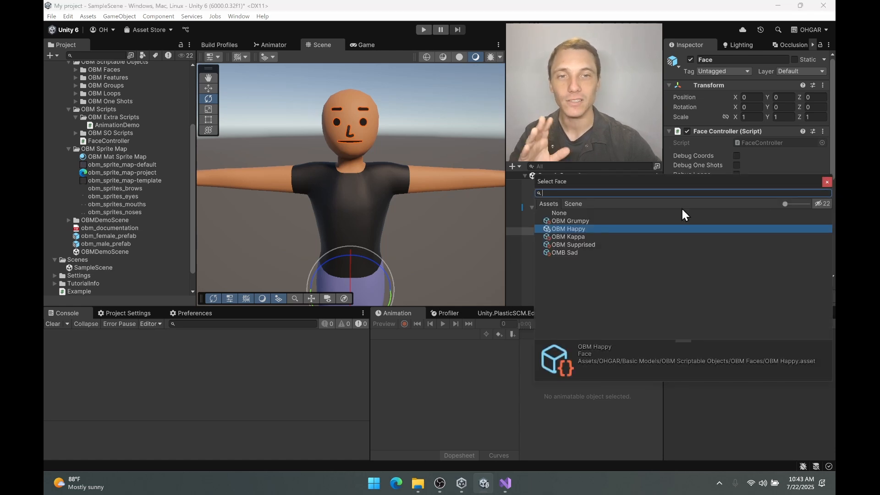
double_click(636, 213)
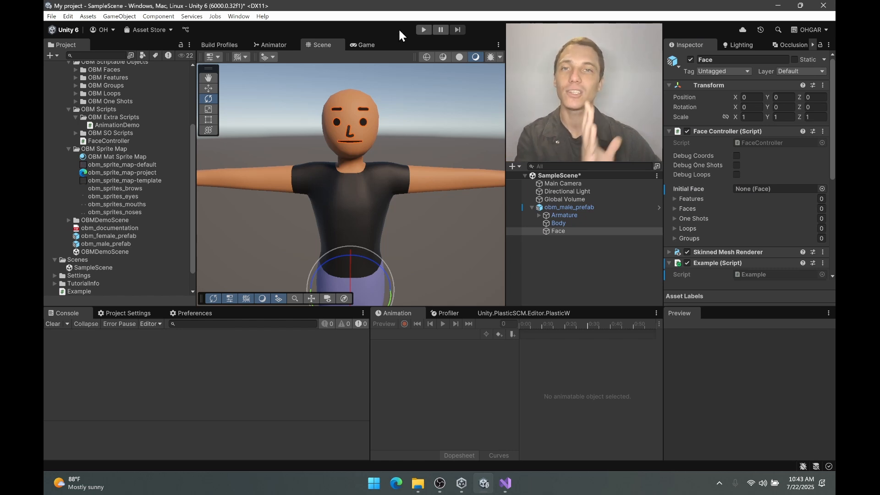
left_click(421, 29)
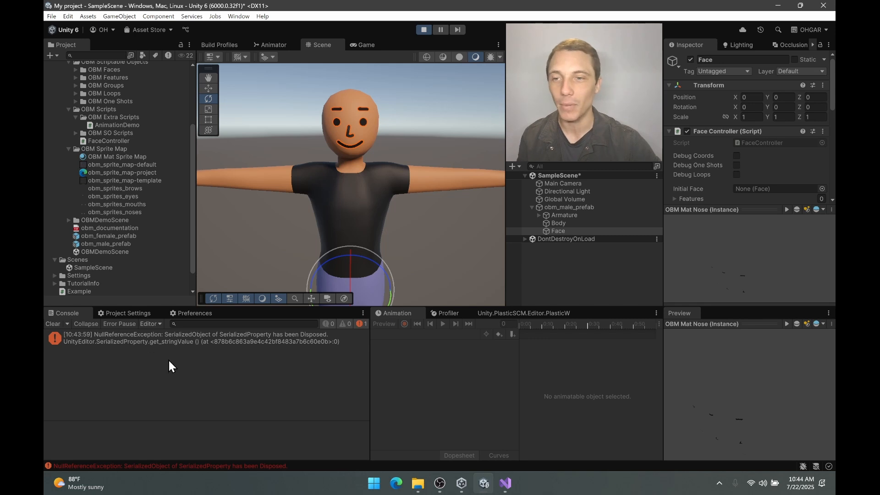
left_click(54, 324)
key("ctrl+p")
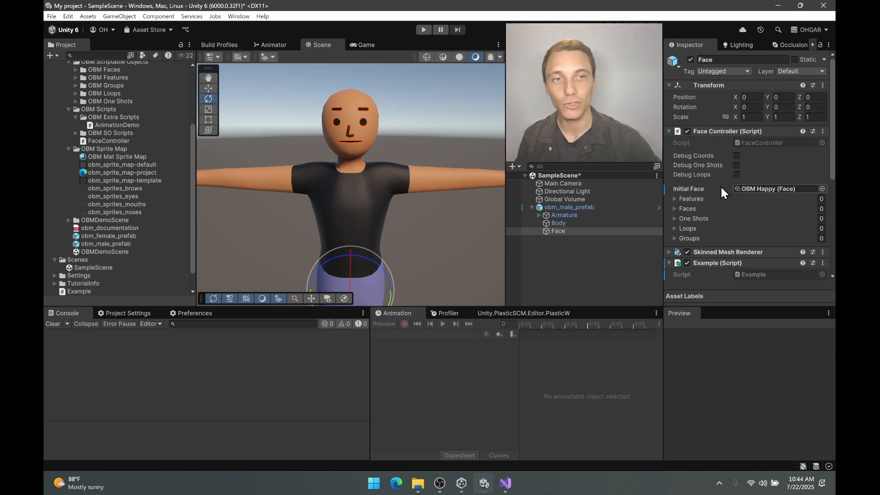
- Change the Example component's One Shot to OBM Mouth Smile Rev, play the scene to watch the mouth, and stop play mode
scroll(714, 229, "down", 3)
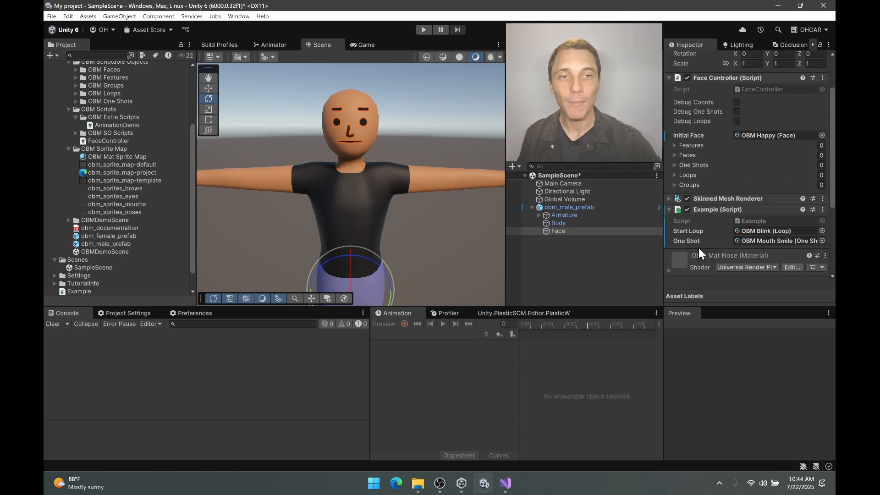
scroll(698, 252, "down", 3)
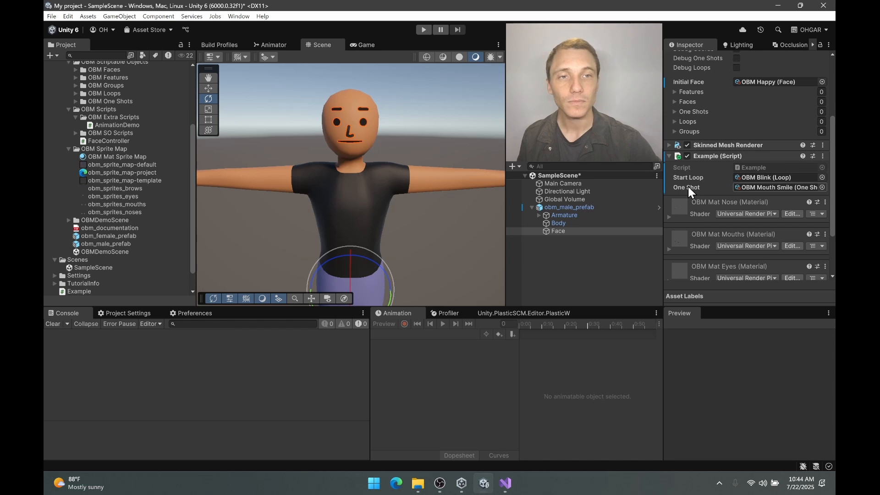
left_click(822, 187)
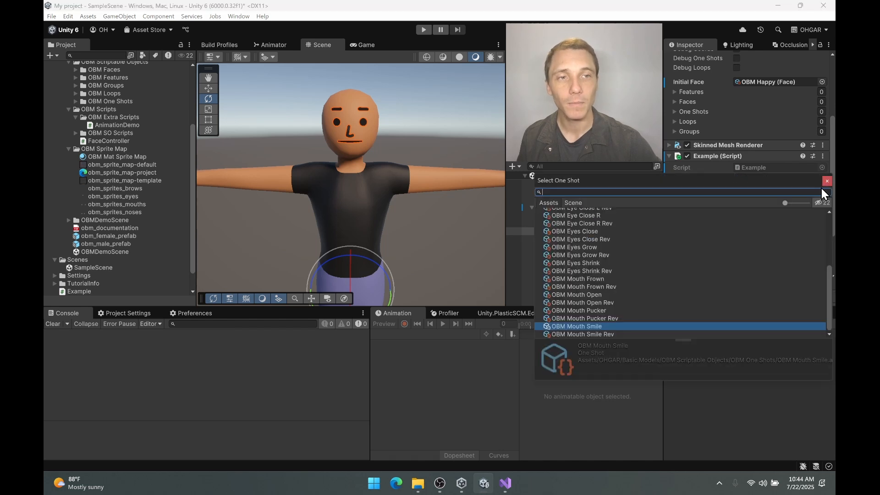
double_click(598, 334)
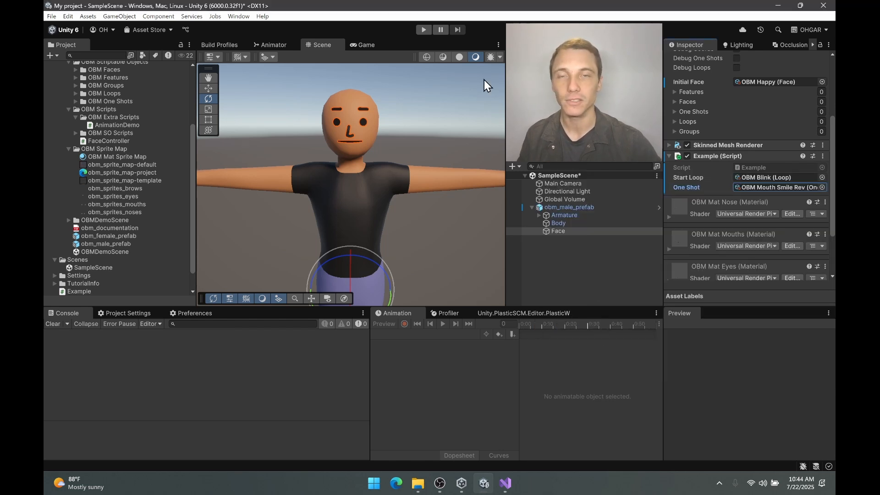
left_click(422, 30)
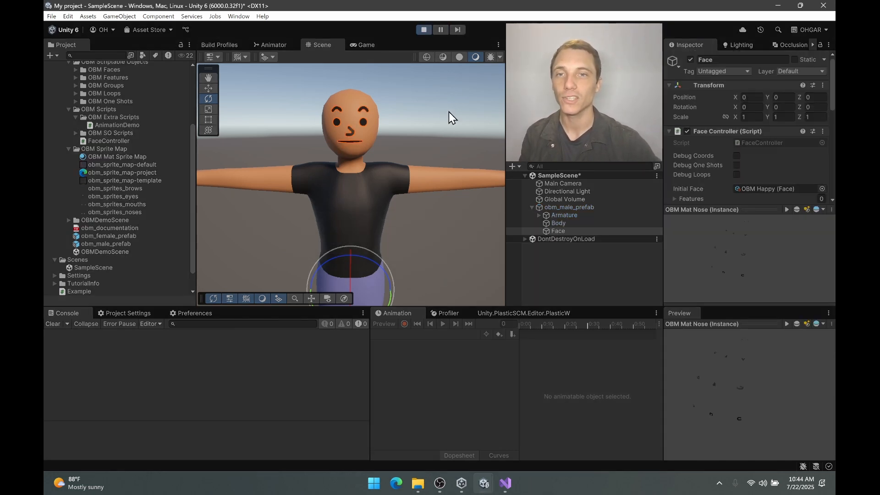
left_click(421, 29)
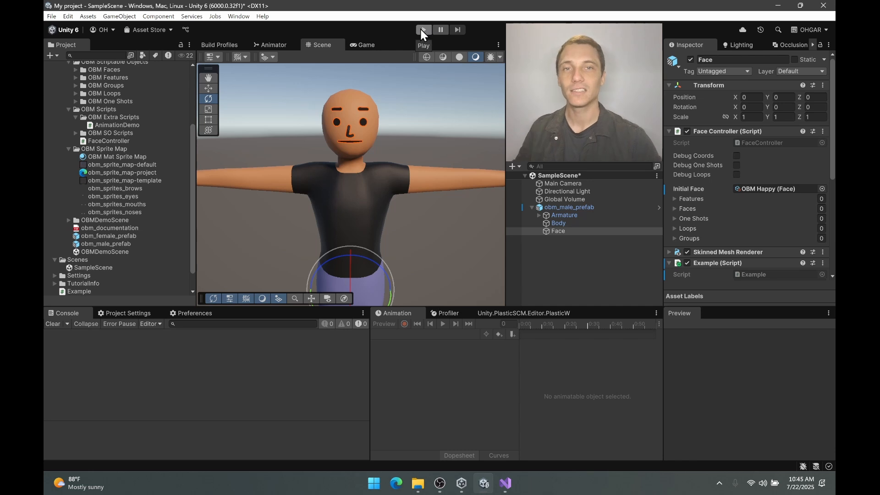
- Open the Example script from the Face object's component and declare a public Group field named _group below _oneShot
scroll(743, 174, "down", 3)
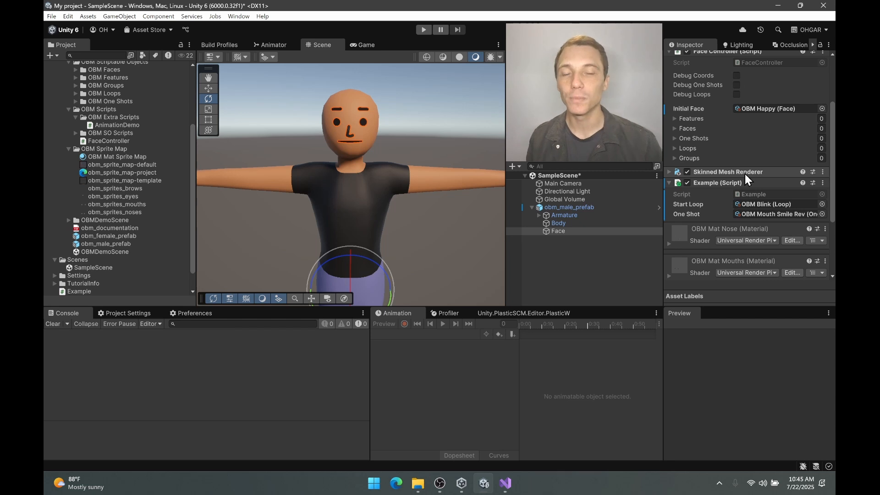
double_click(760, 193)
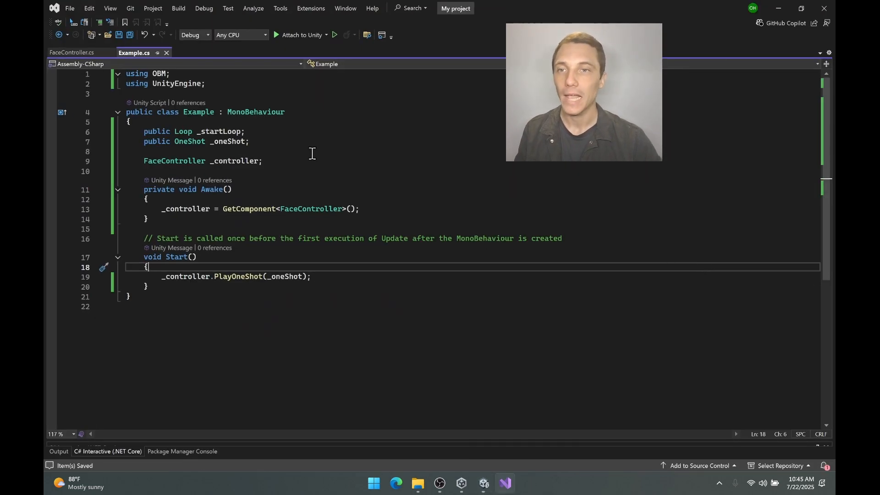
left_click(313, 142)
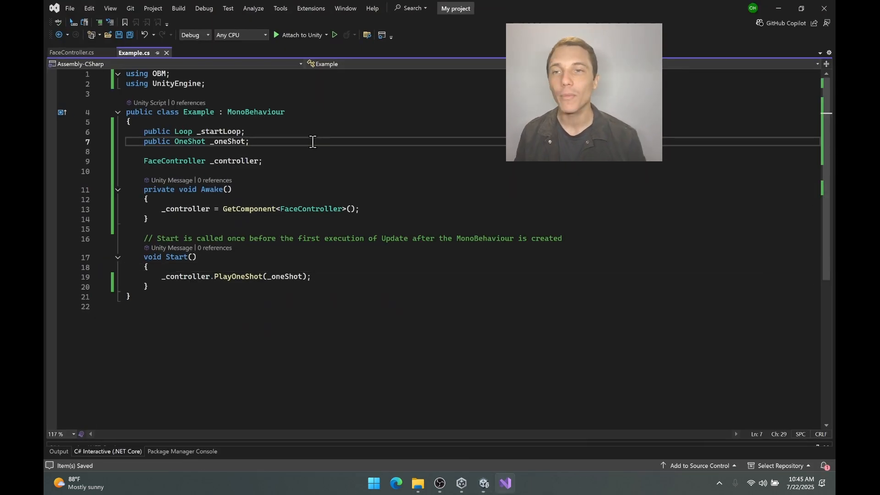
key("Return")
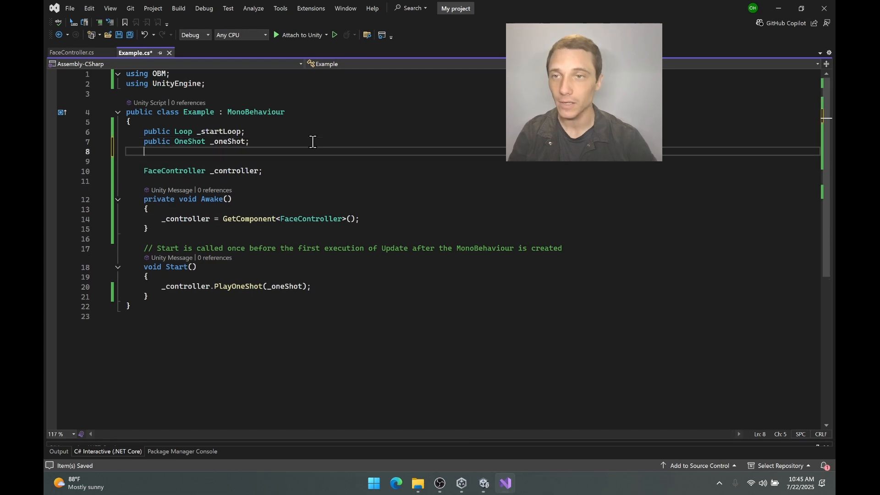
type("public ")
type("Group")
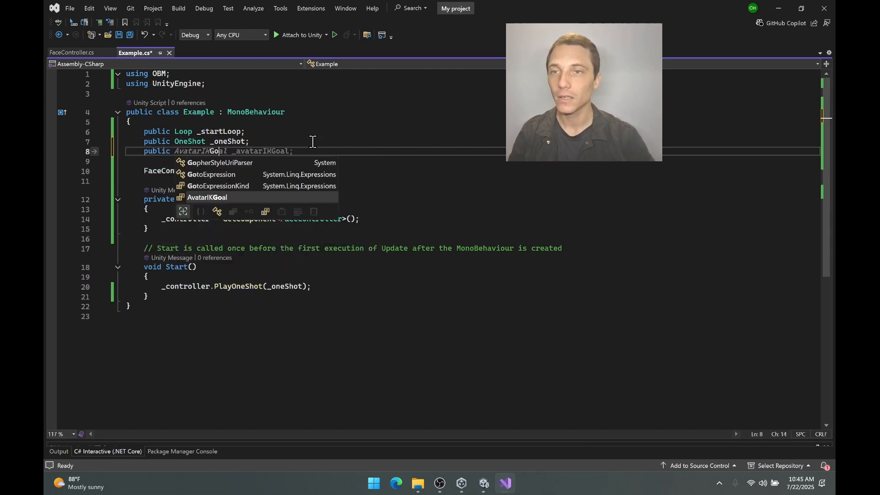
type(" _")
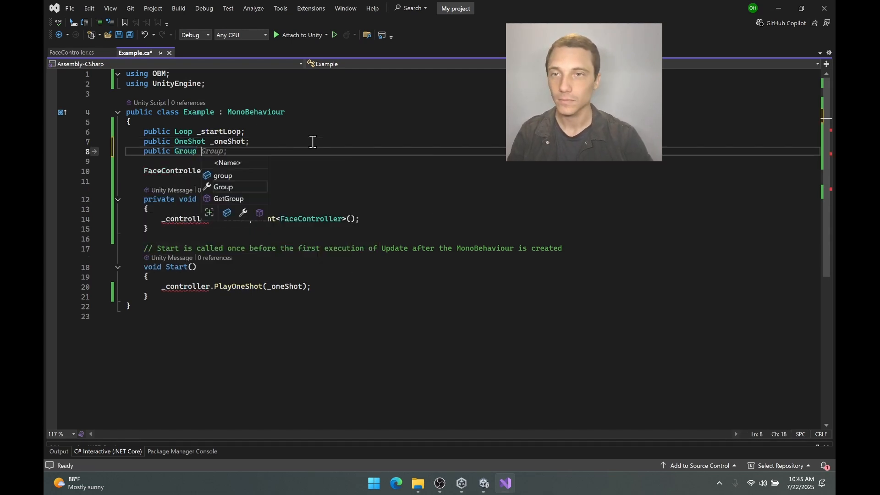
key("Escape")
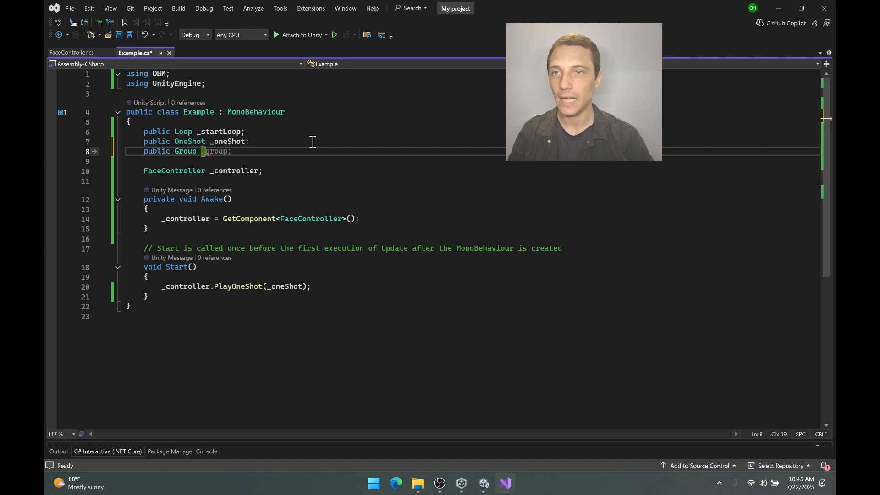
key("Tab")
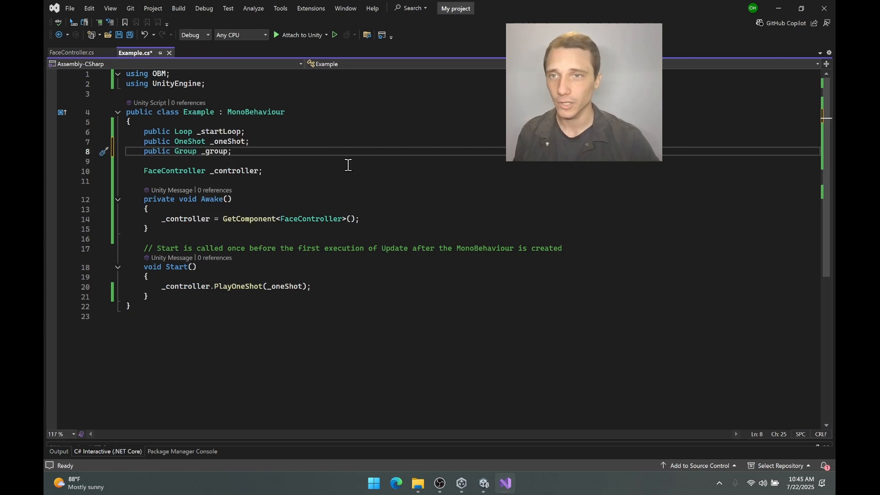
- Replace the PlayOneShot call in Start with _controller.PlayGroup(_group); and save the script
left_click(321, 286)
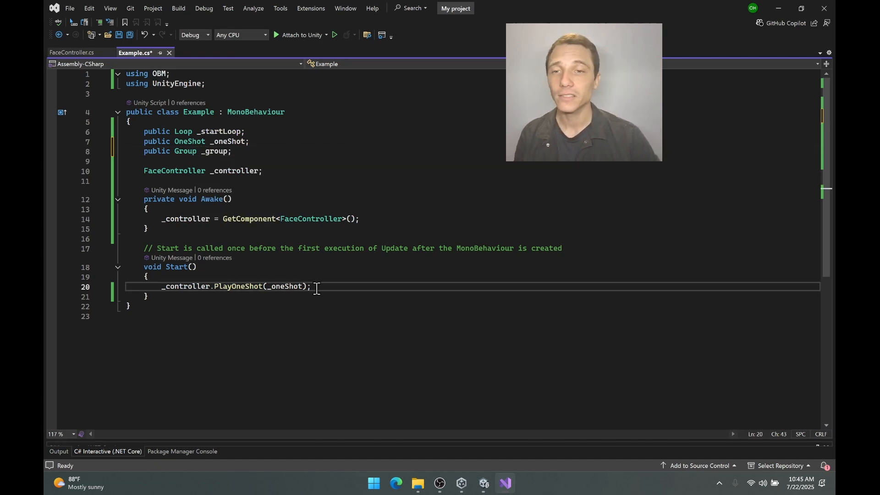
left_click_drag(314, 287, 214, 287)
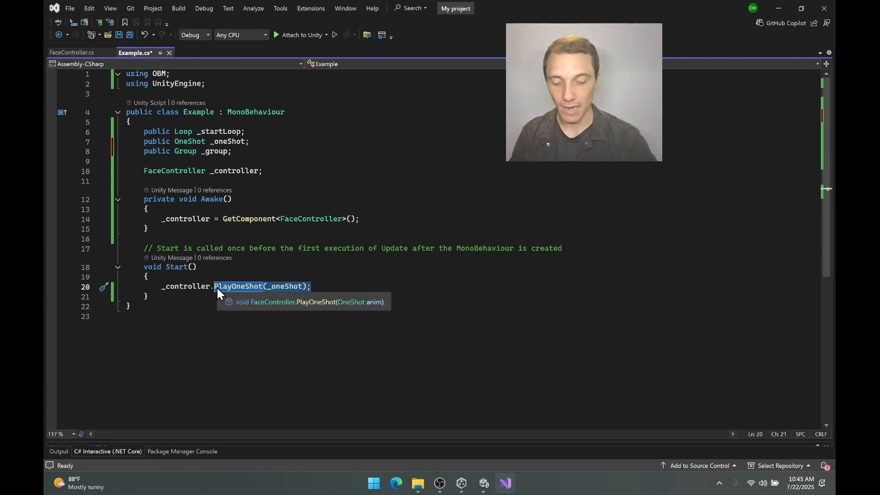
type("PlayG")
key("Tab")
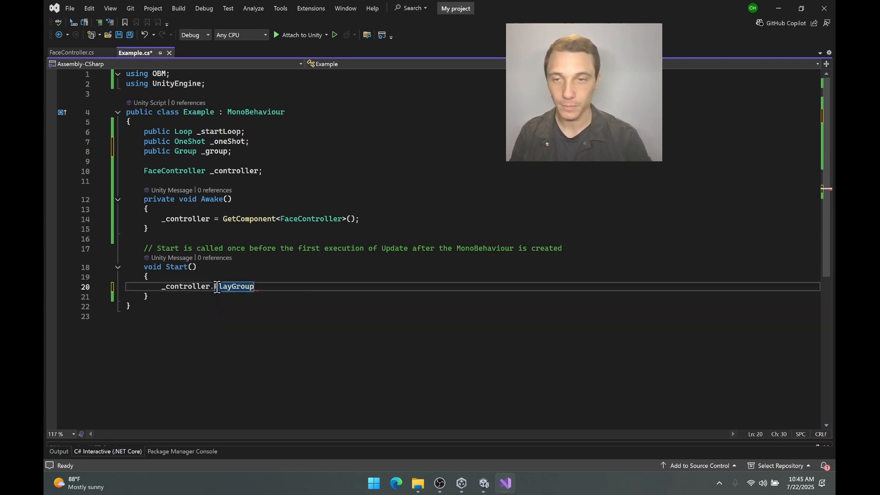
type("(")
key("Tab")
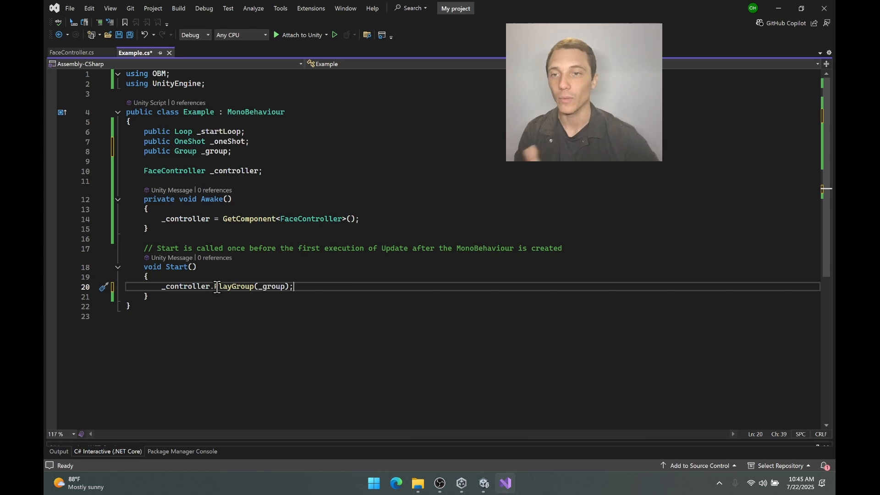
key("ctrl+s")
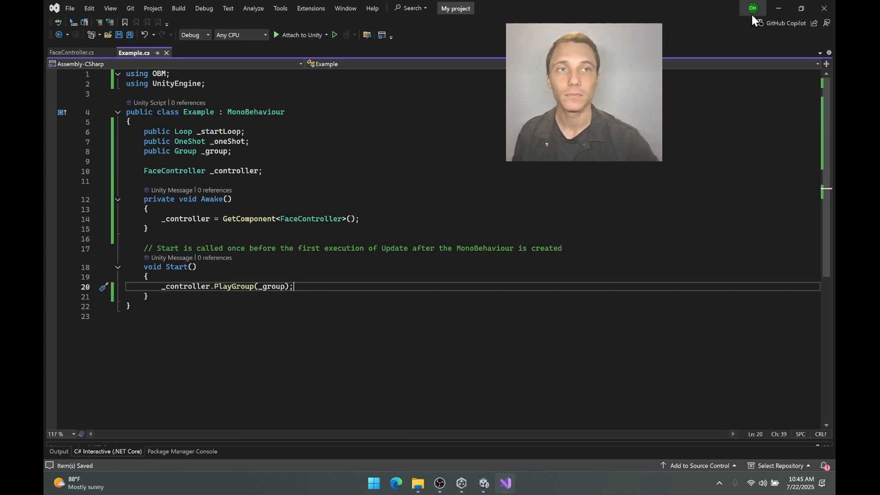
- Switch to Unity, set the Example component's Group to OBM Brows From Happy, play the scene to watch the face, and stop play mode
left_click(778, 8)
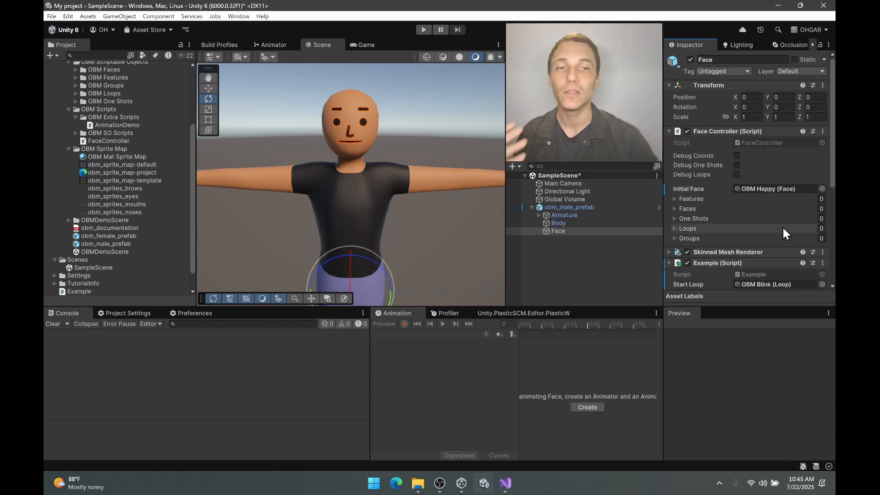
scroll(786, 223, "down", 1)
scroll(787, 223, "down", 3)
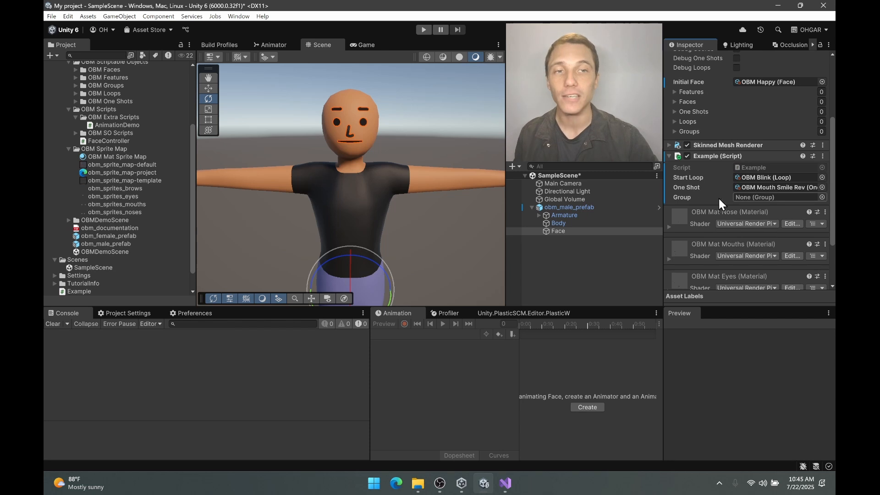
left_click(822, 197)
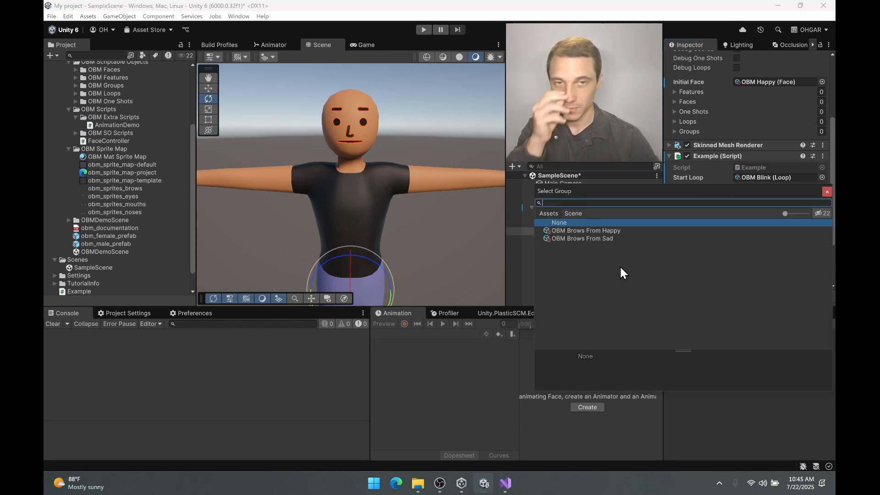
left_click(587, 230)
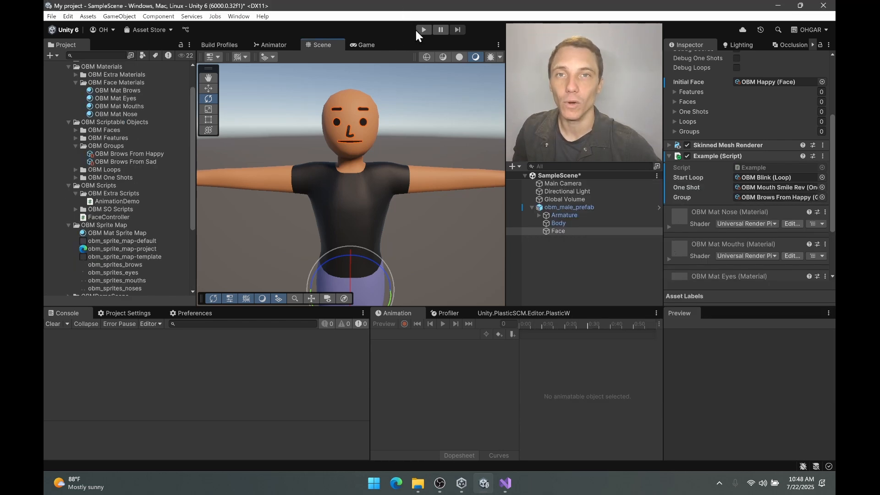
left_click(421, 29)
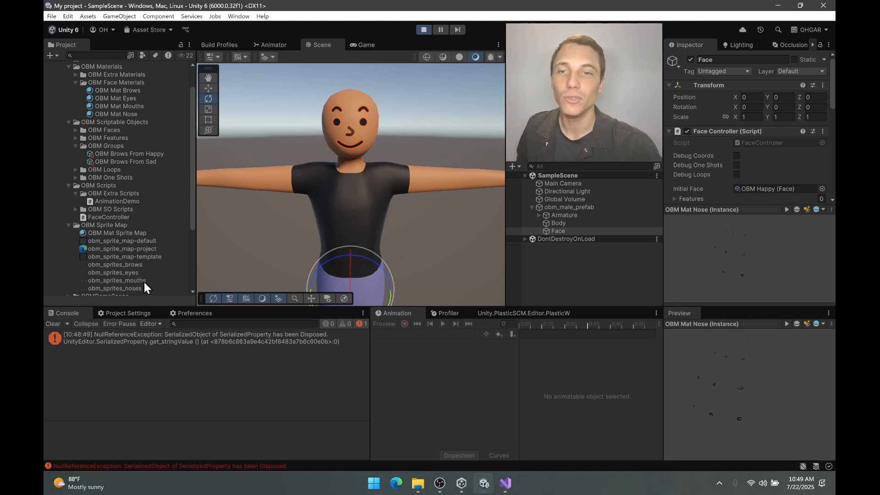
left_click(423, 30)
- Locate the group asset assigned to the Example component and examine its One Shots and Delays lists
scroll(788, 225, "down", 5)
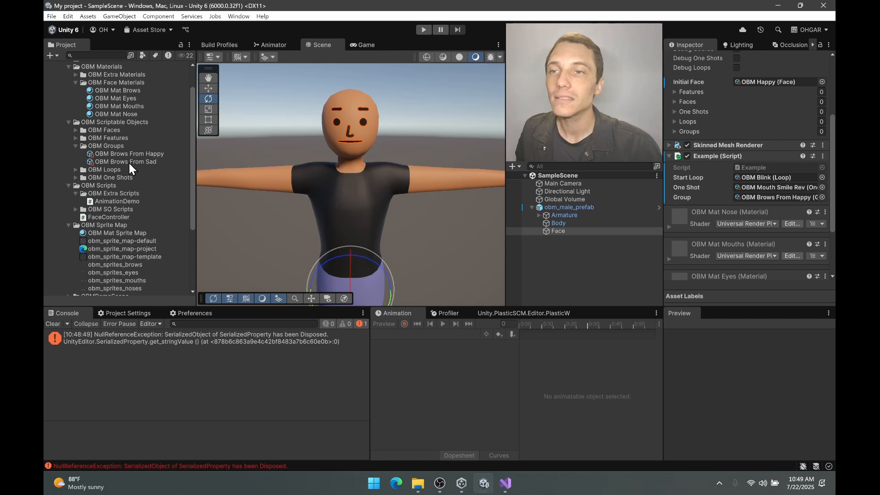
left_click(763, 198)
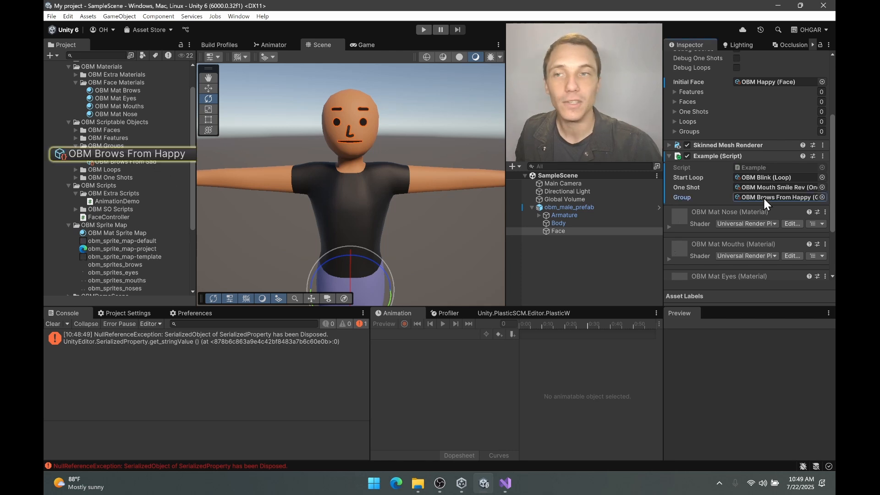
left_click(114, 155)
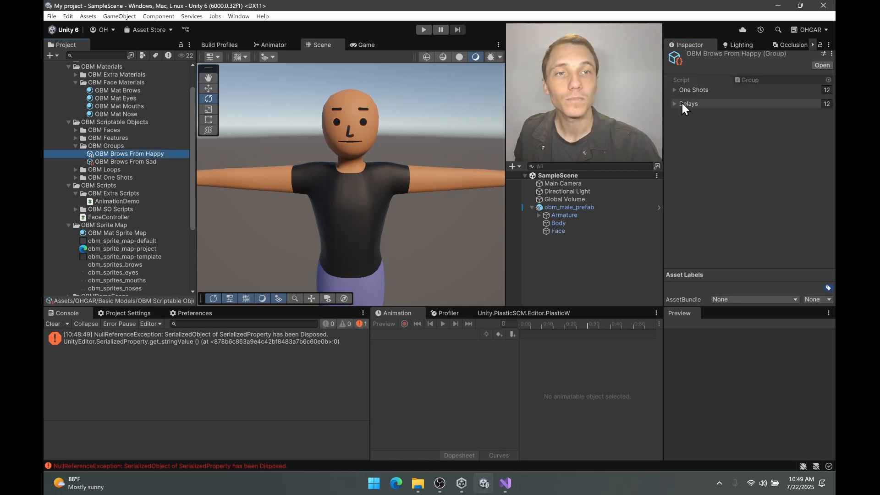
left_click(676, 90)
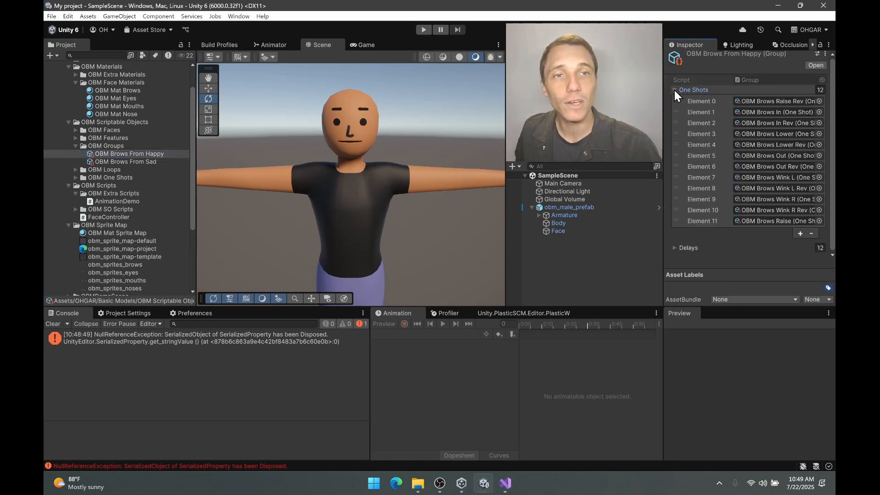
left_click(683, 248)
scroll(692, 230, "down", 5)
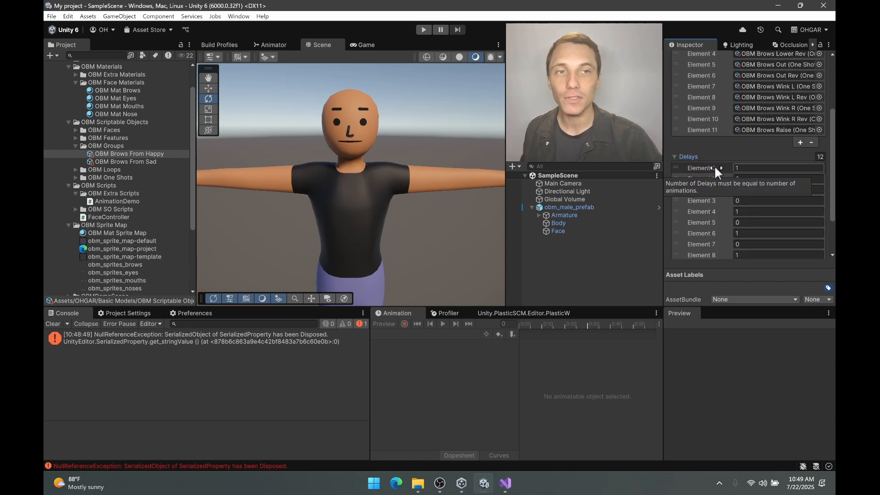
scroll(715, 156, "up", 3)
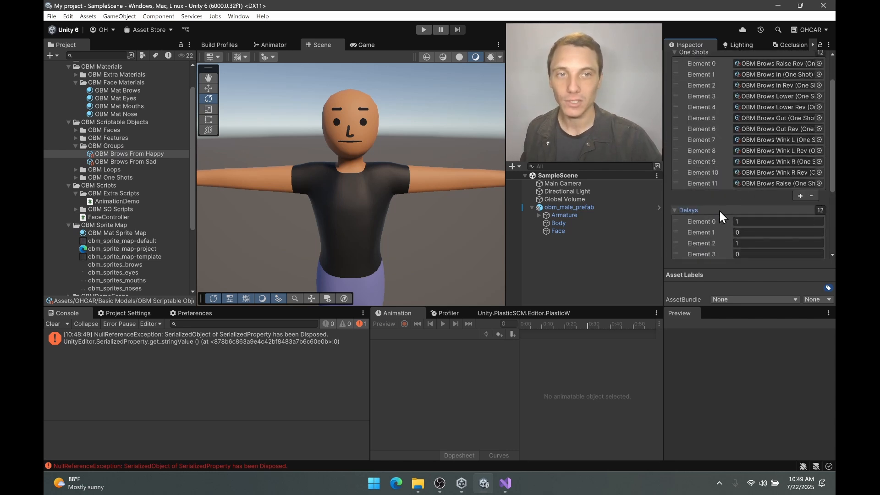
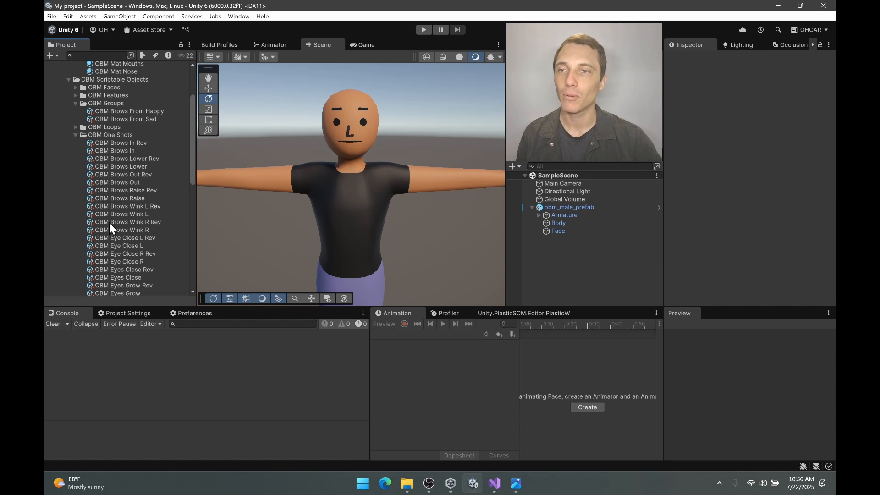
- Check the existing OBM Brows In one shots and create a One Shot asset named OMB Brows In and Rev in the OBM One Shots folder
left_click(143, 142)
left_click(138, 150)
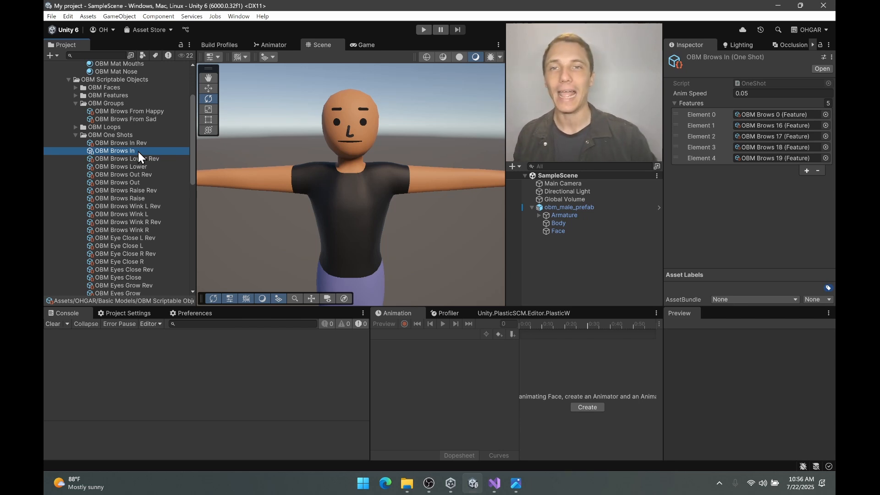
left_click(133, 136)
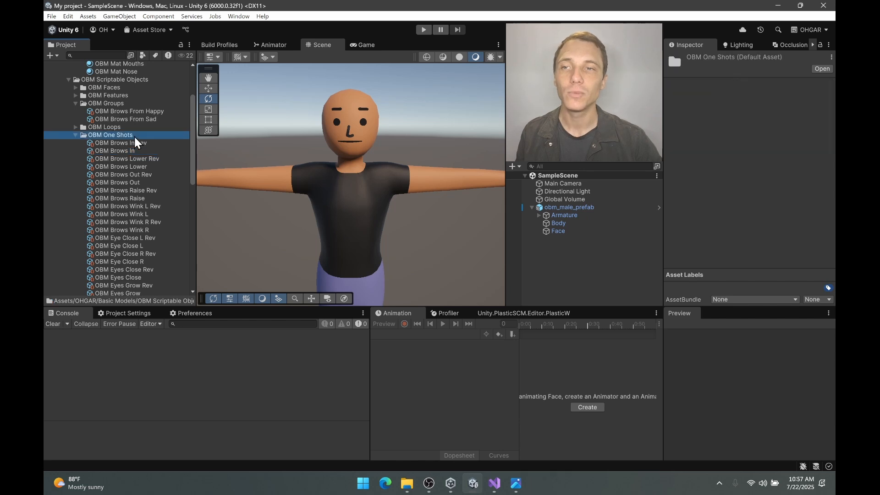
right_click(135, 142)
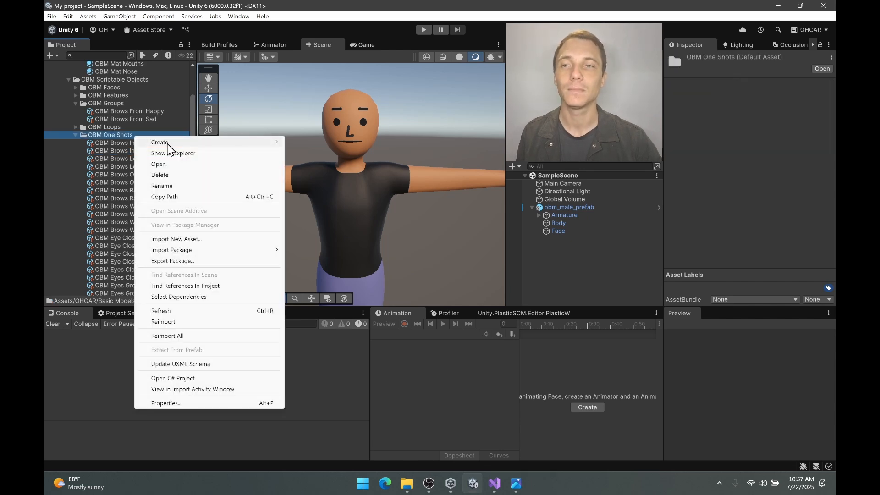
mouse_move(169, 149)
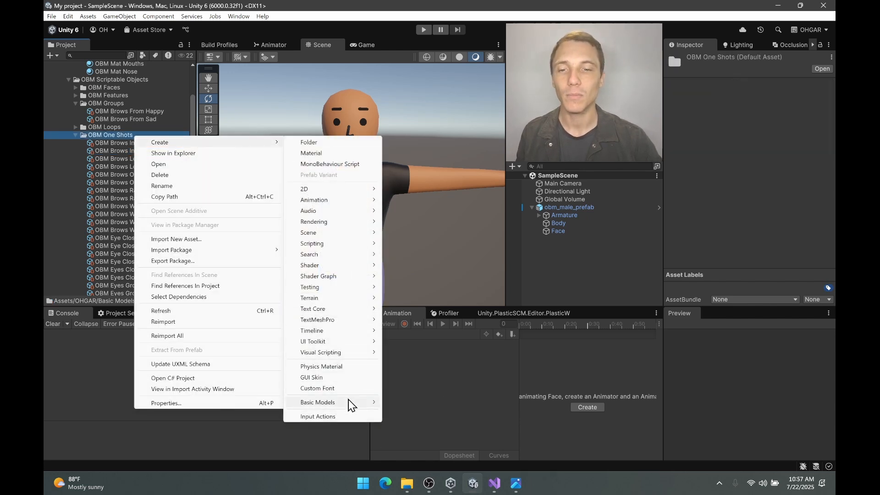
mouse_move(351, 402)
left_click(426, 424)
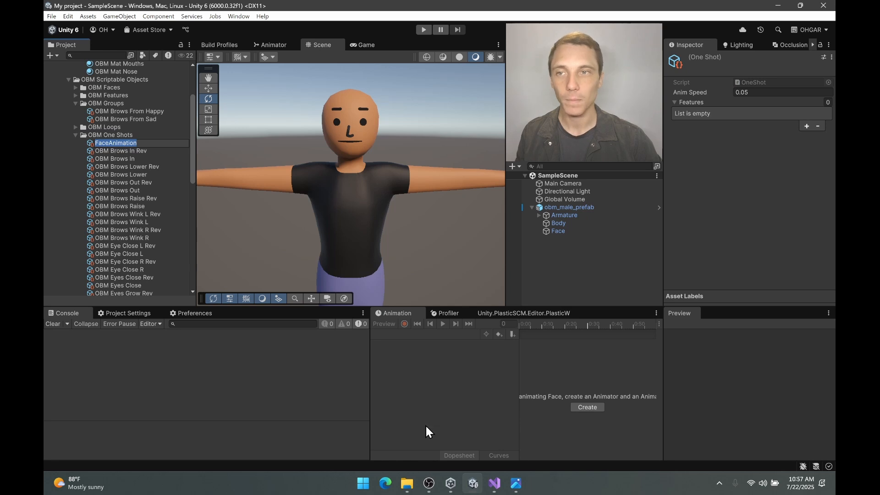
key("Caps_Lock")
type("OMB B")
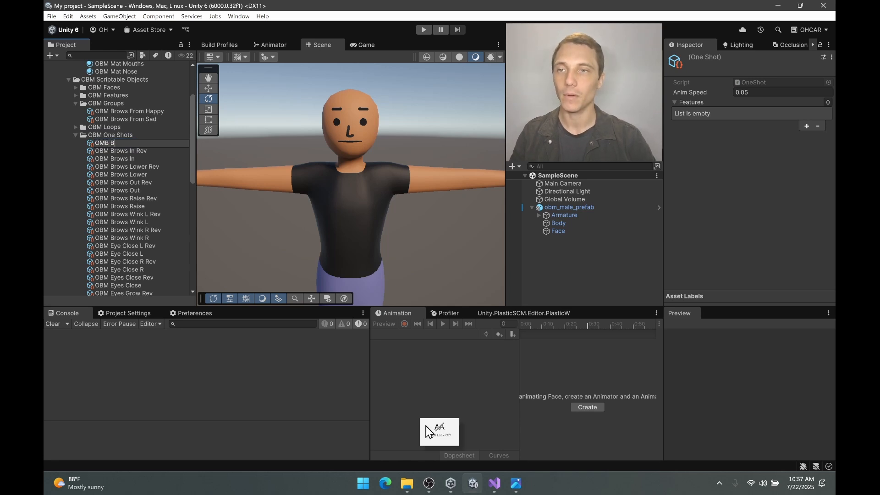
type("rows In and")
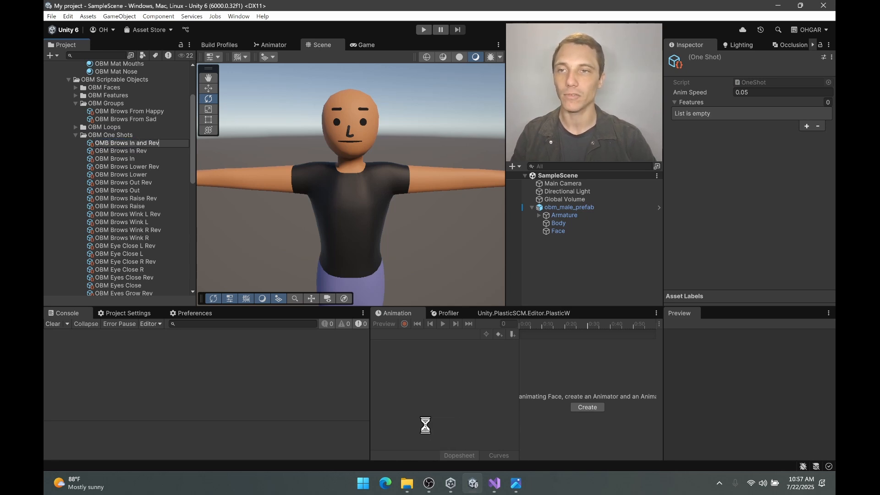
type(" Rev")
key("Return")
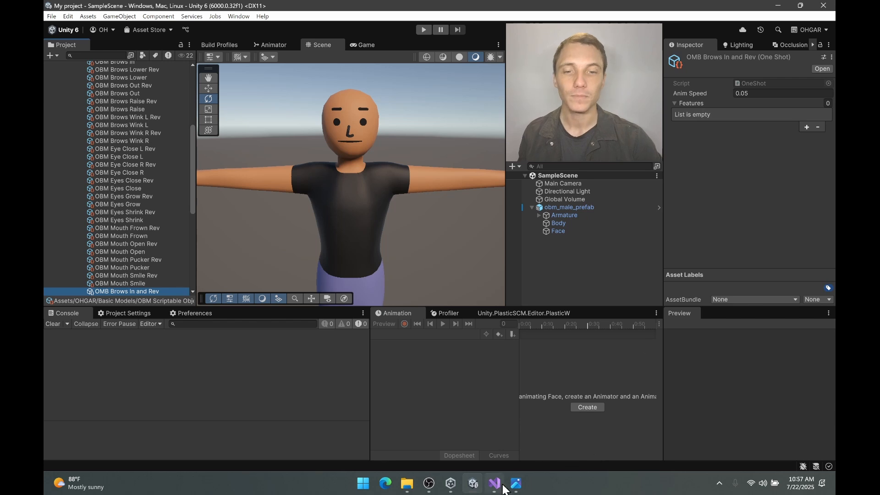
- Switch to the image viewer showing obm_sprite_map-default.png and move its window clear of Unity's Project list
left_click(515, 485)
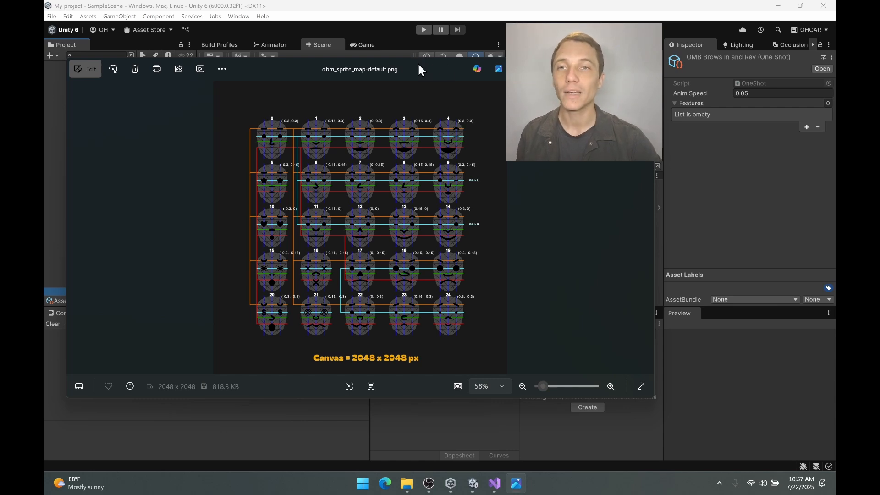
left_click_drag(418, 69, 579, 131)
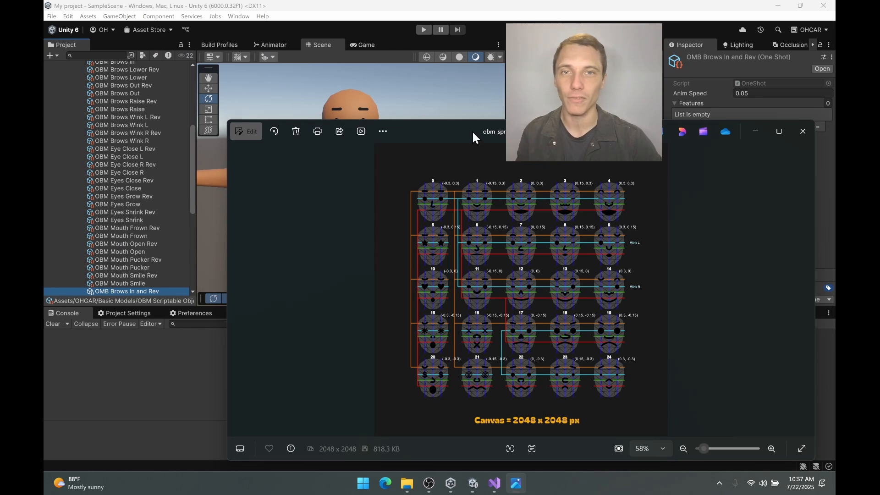
- Close the sprite map image viewer and add OBM Brows 0 as the first feature of the OMB Brows In and Rev one shot
left_click_drag(466, 131, 347, 84)
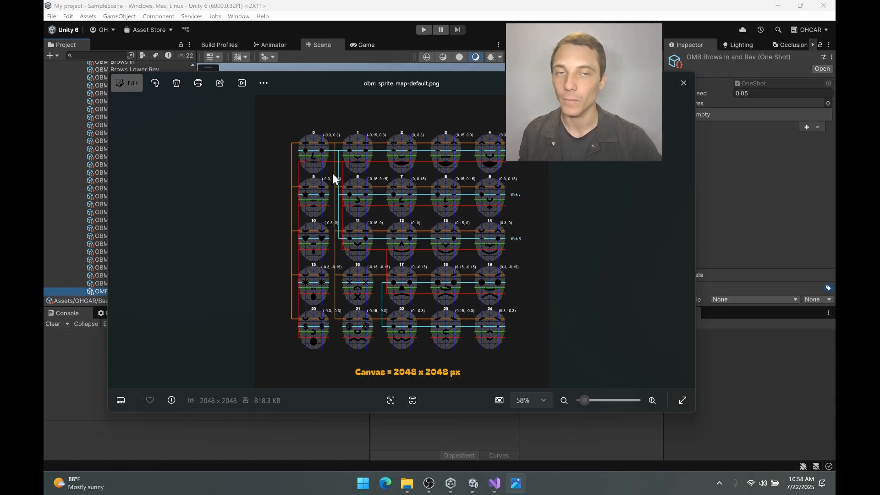
left_click(683, 83)
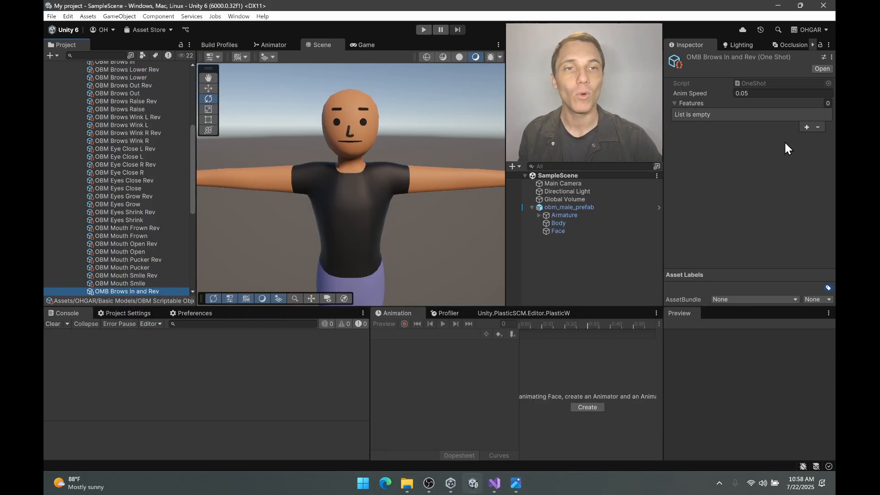
left_click(807, 127)
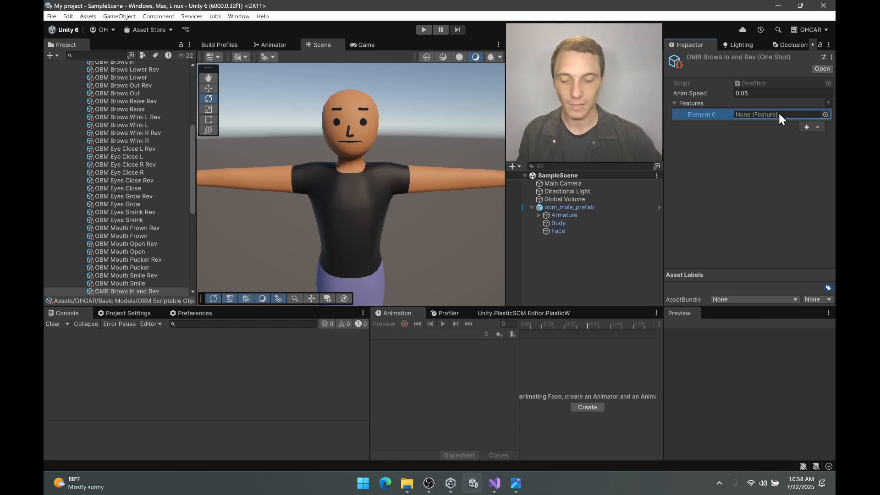
left_click(826, 115)
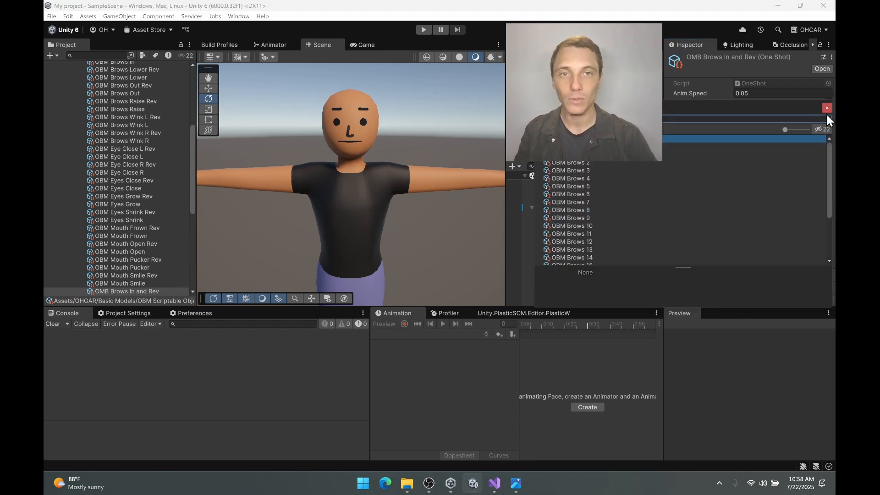
type("0")
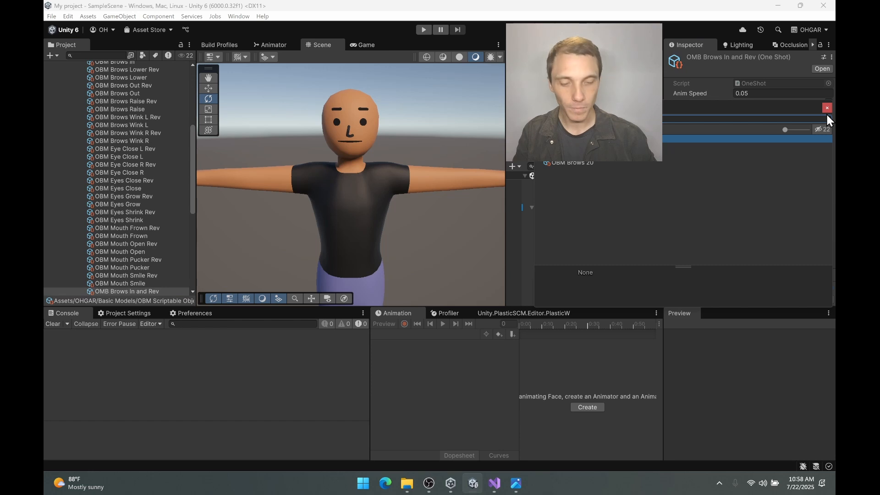
key("Down")
key("Return")
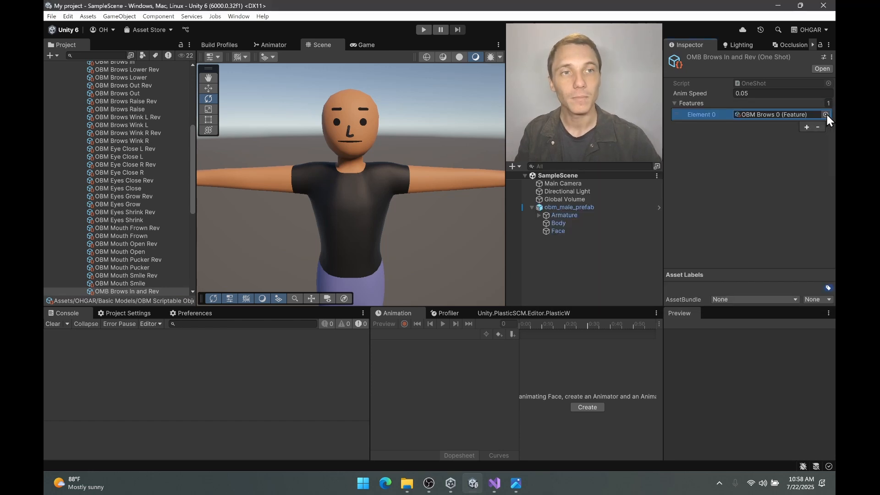
left_click(781, 129)
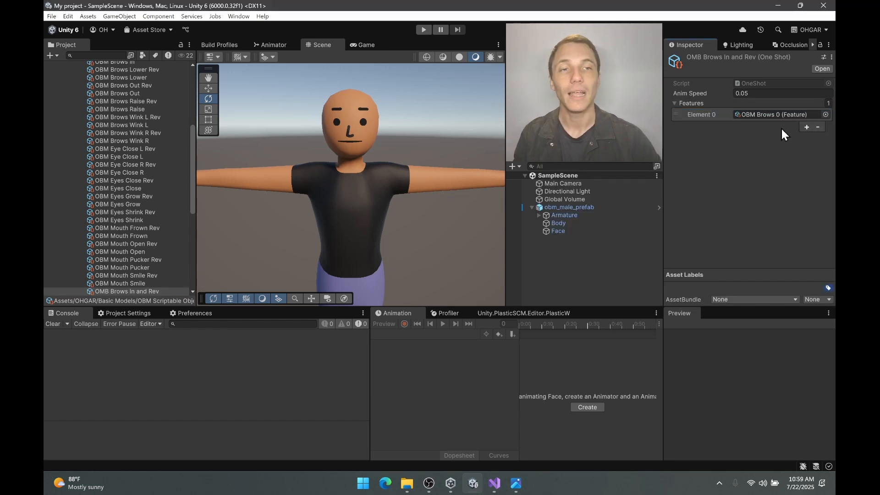
- Add OBM Brows 16 and OBM Brows 17 as Elements 1 and 2 of the one shot's Features
left_click(810, 126)
left_click(825, 125)
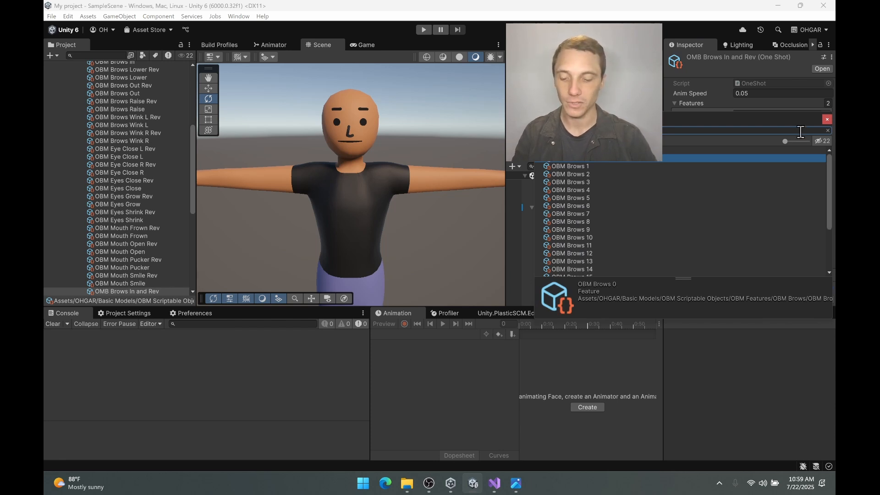
type("16")
key("Down")
key("Return")
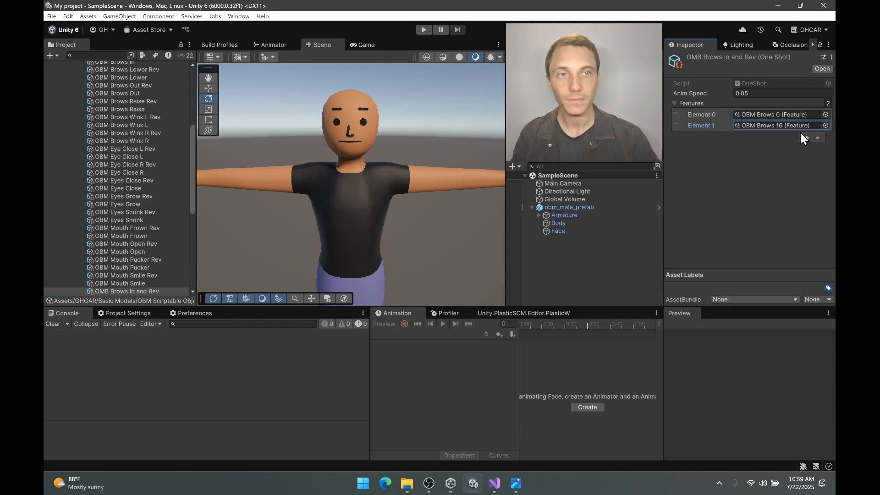
left_click(805, 137)
left_click(827, 136)
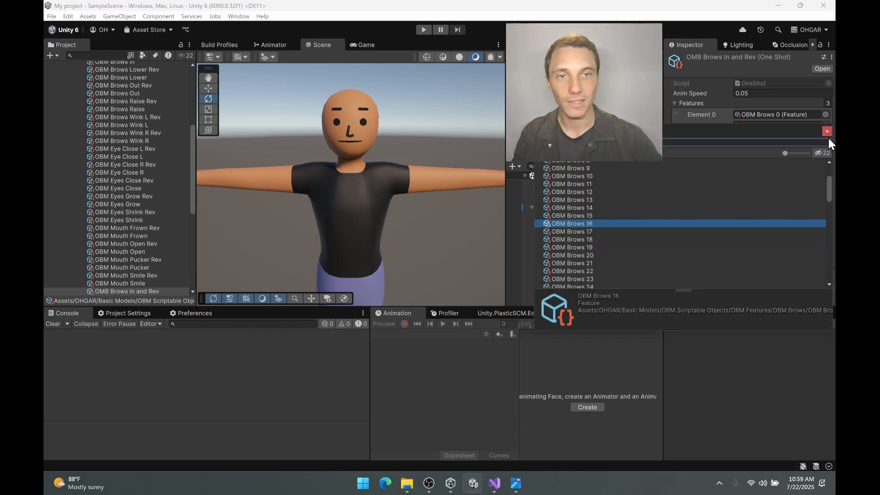
type("17")
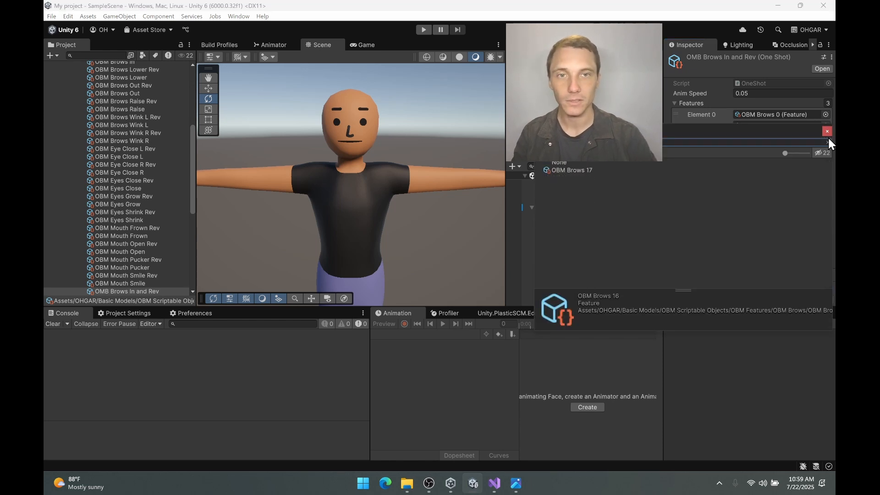
key("Down")
key("Return")
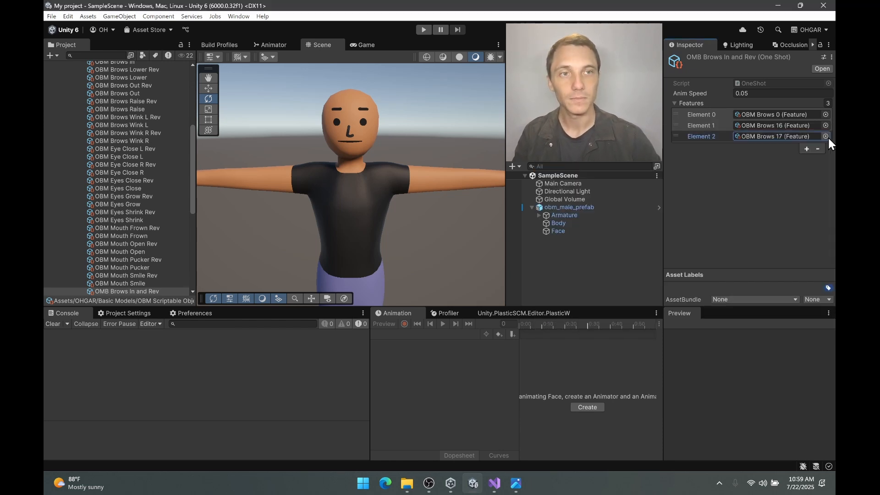
- Add a fourth feature to the one shot and set Element 3 to OBM Brows 18
left_click(806, 148)
left_click(826, 147)
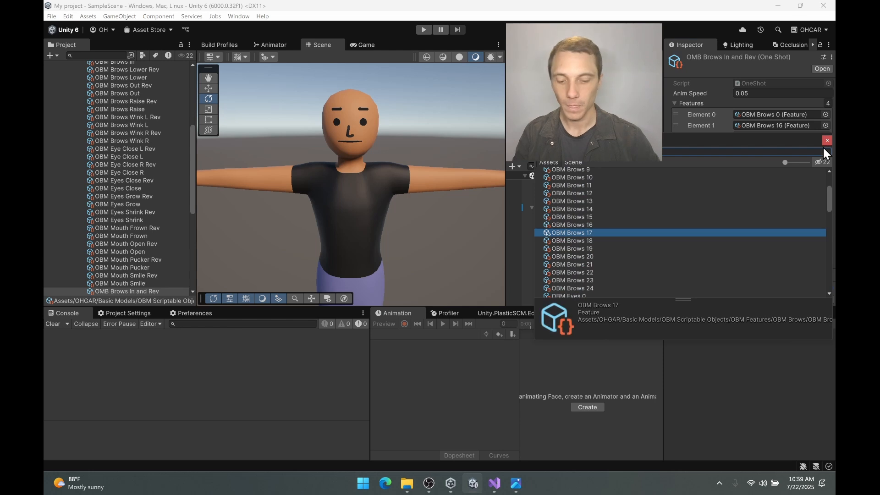
type("16")
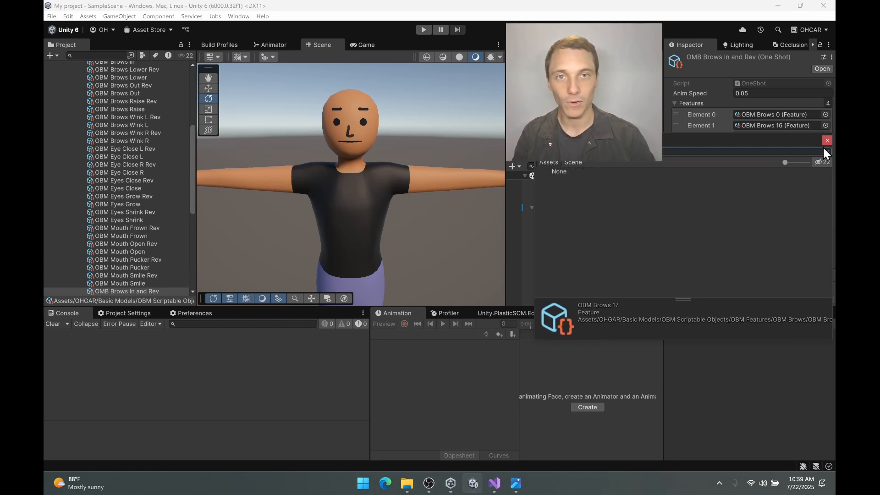
key("BackSpace")
type("brows 18")
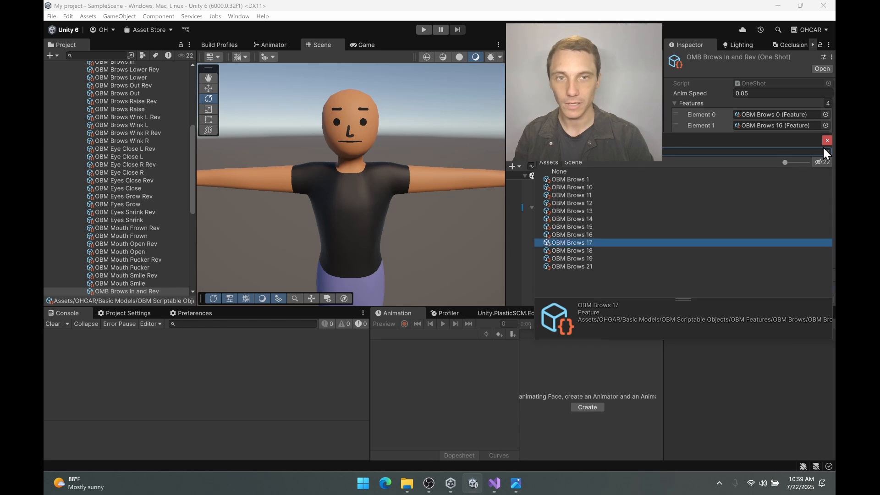
key("Down")
key("Return")
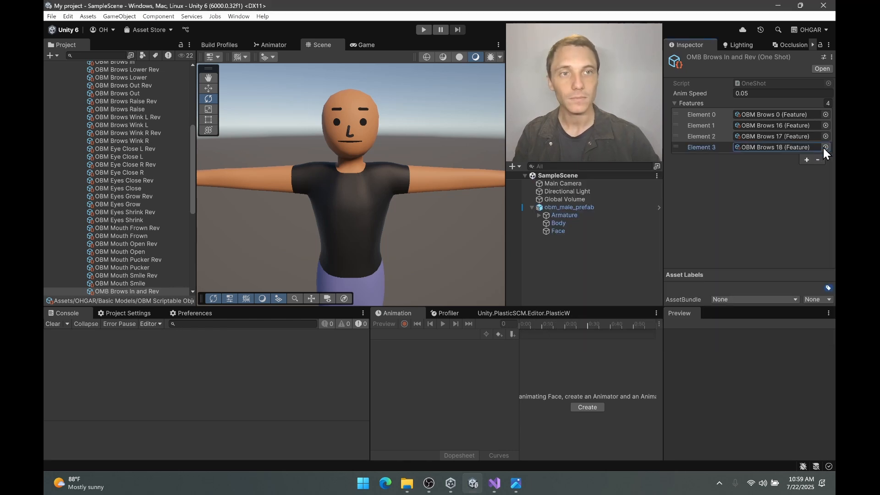
- Add OBM Brows 19 to the one shot's Features twice, as Elements 4 and 5
left_click(806, 160)
left_click(825, 157)
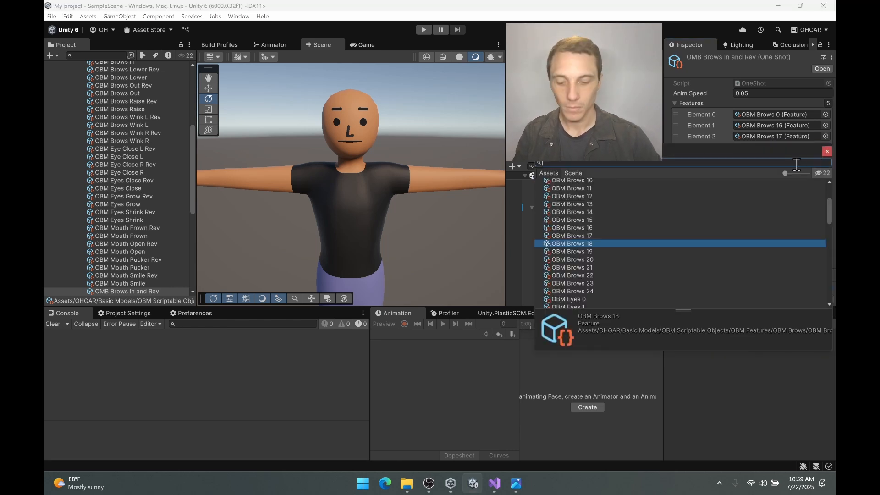
type("brows 19")
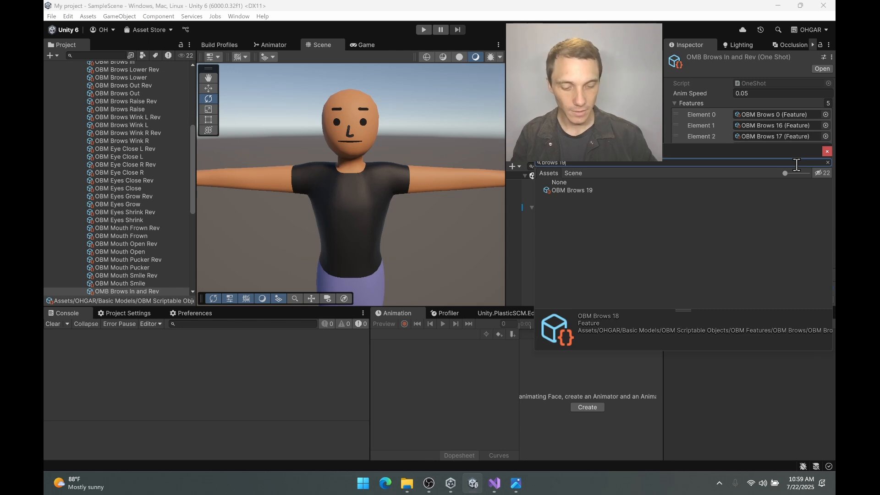
key("Down")
key("Return")
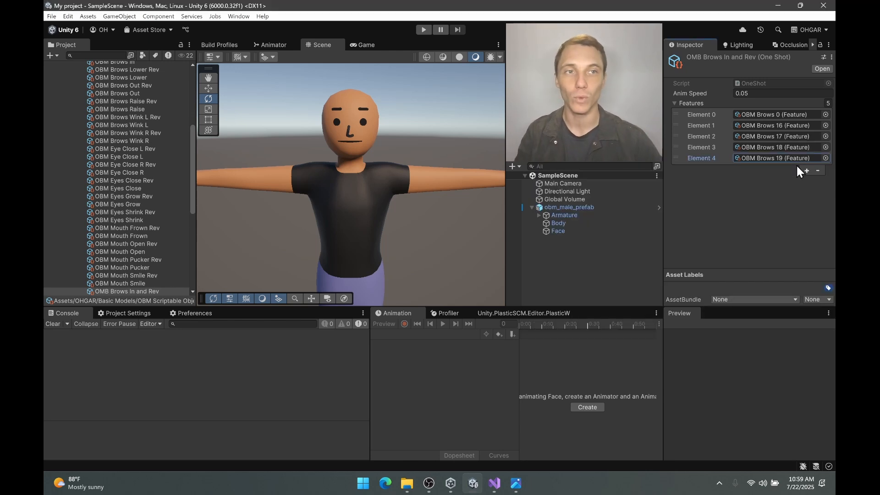
left_click(805, 170)
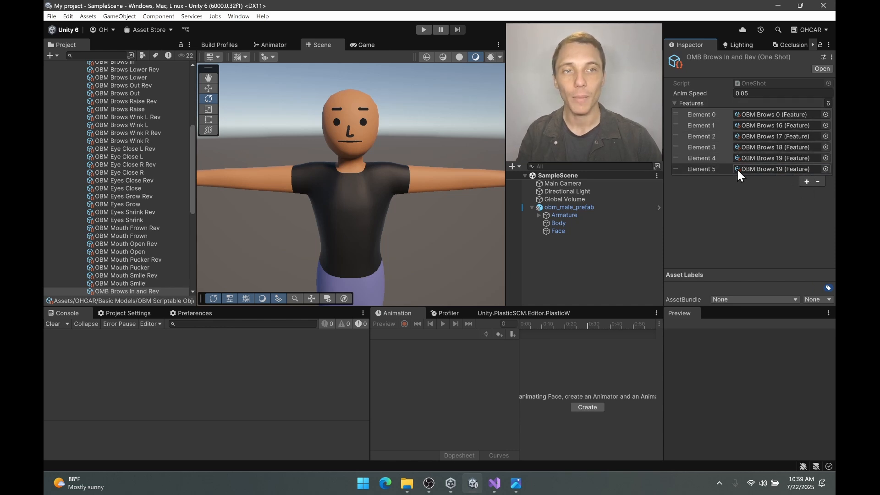
- Continue the reversed sequence by adding OBM Brows 18 as Element 6 and OBM Brows 17 as Element 7
left_click(805, 182)
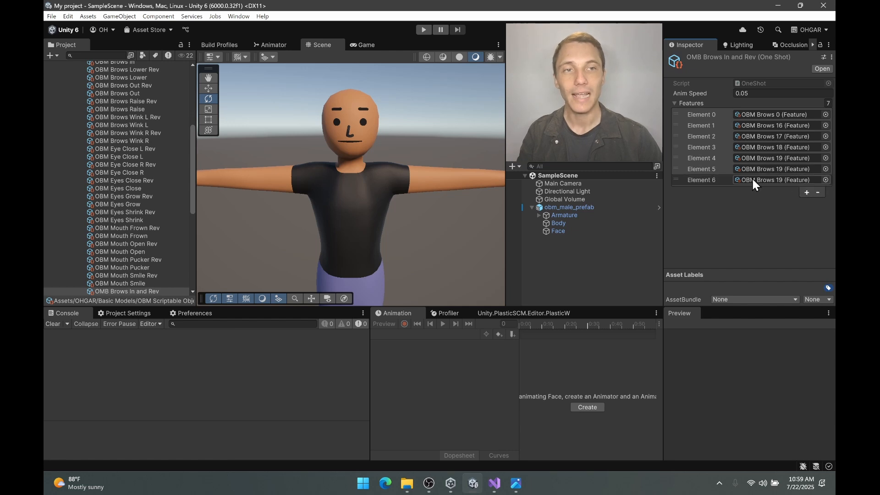
left_click(824, 180)
type("brows 18")
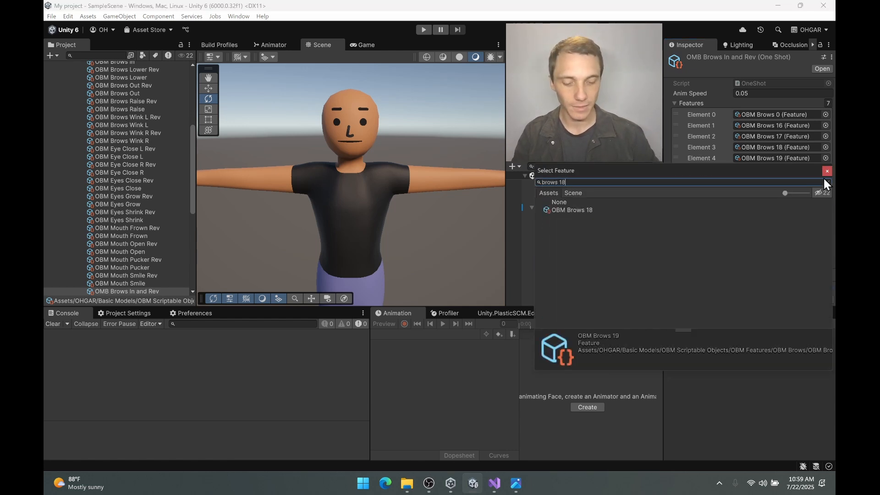
key("Down")
key("Return")
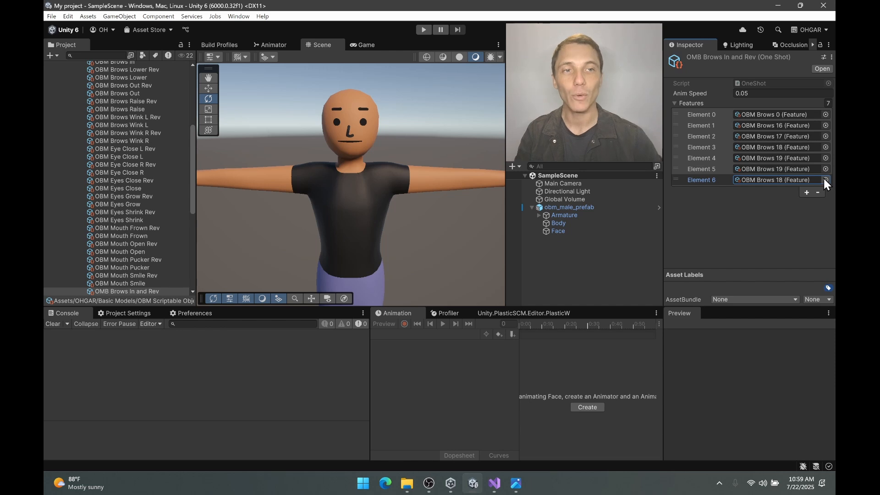
left_click(807, 192)
left_click(825, 191)
type("brows 17")
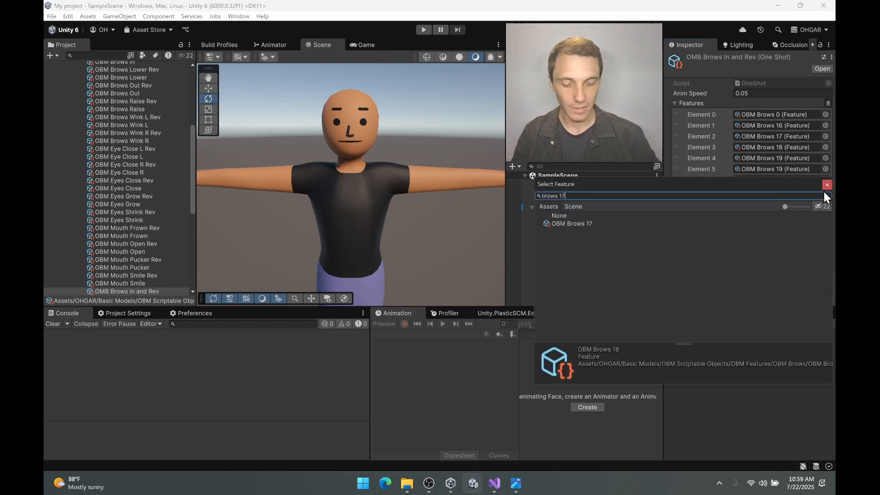
key("Down")
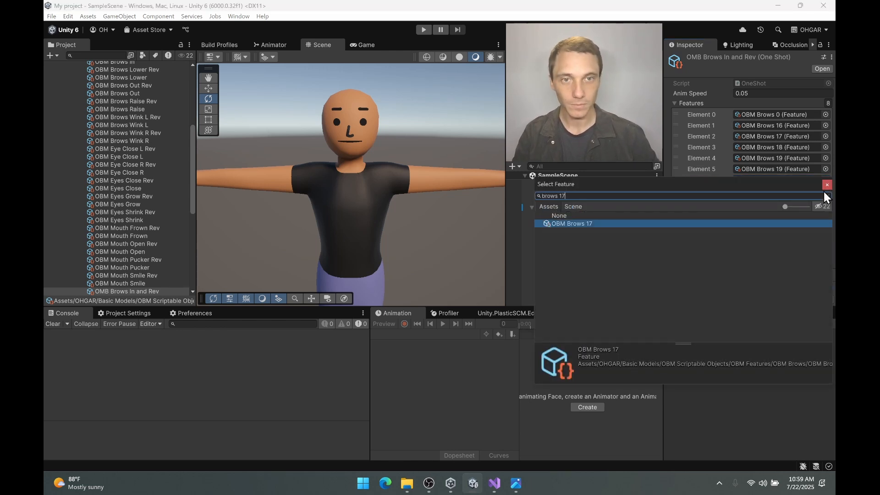
key("Return")
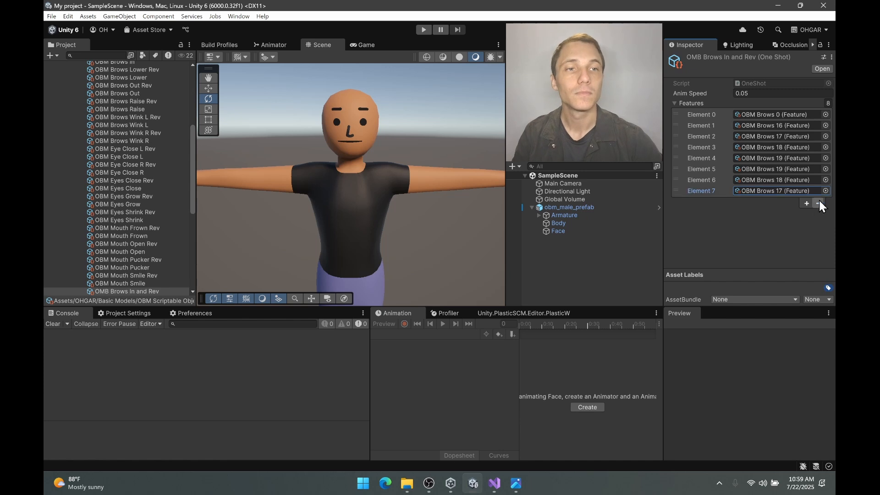
- Complete the one shot's Features with OBM Brows 16 as Element 8 and OBM Brows 0 as Element 9
left_click(809, 203)
left_click(824, 199)
type("brows 16")
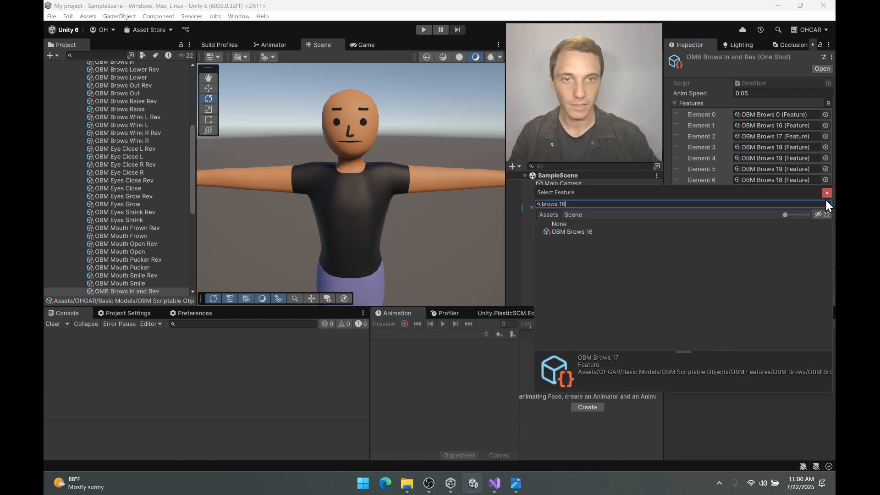
key("Down")
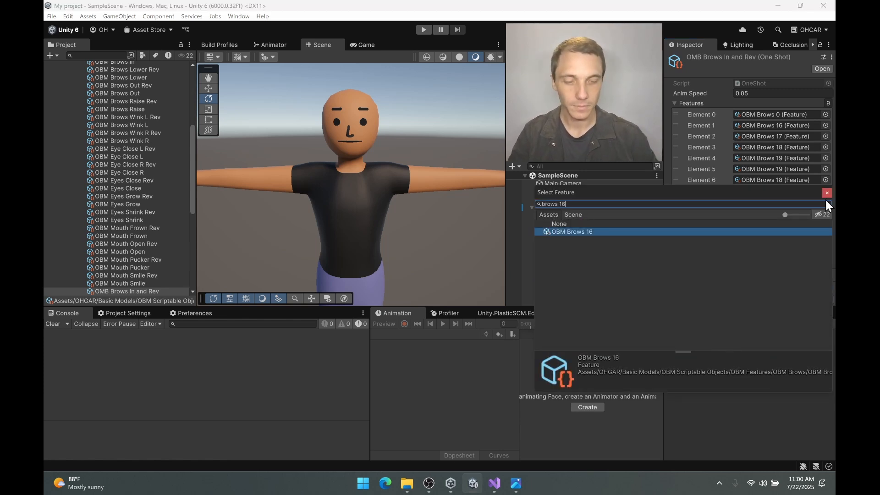
key("Return")
left_click(808, 213)
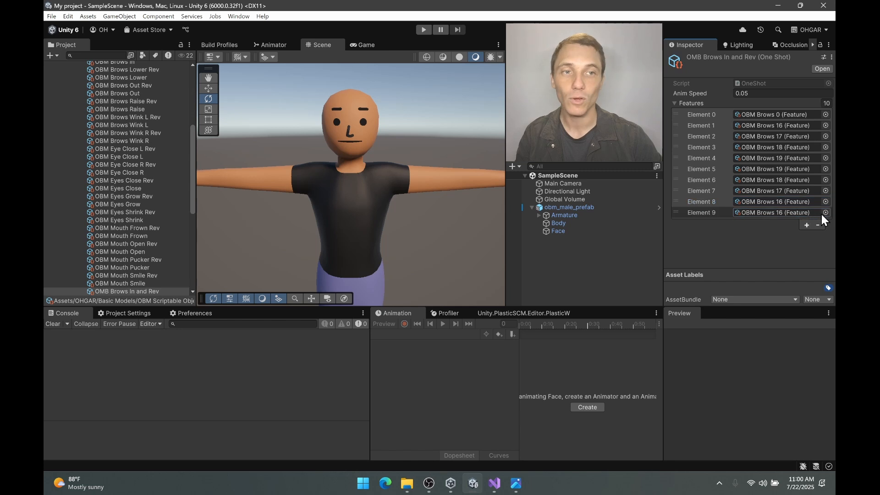
left_click(821, 213)
type("brows ")
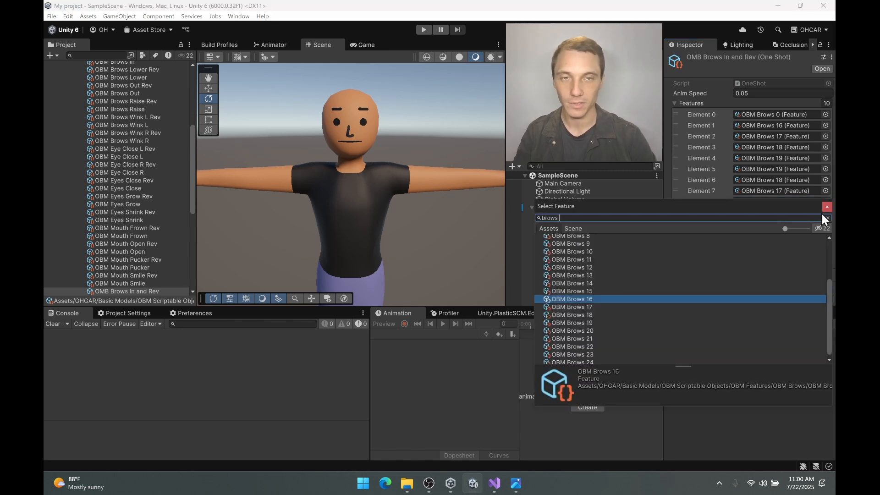
type("0")
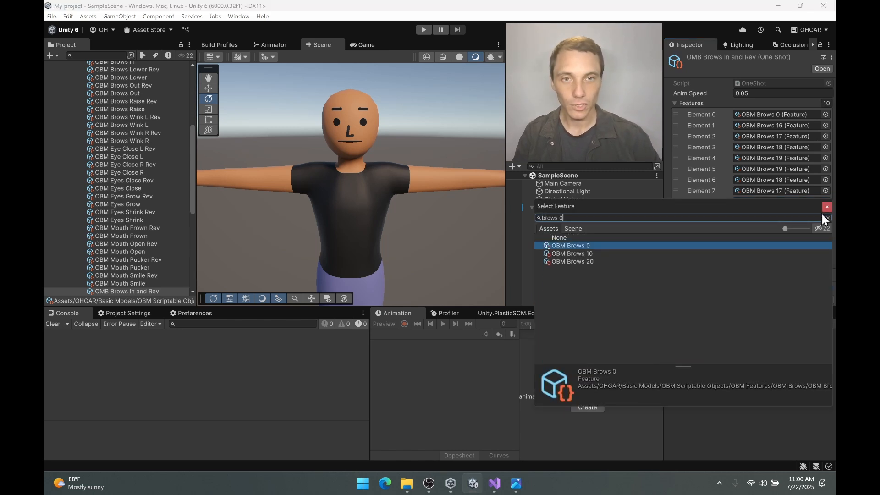
key("Return")
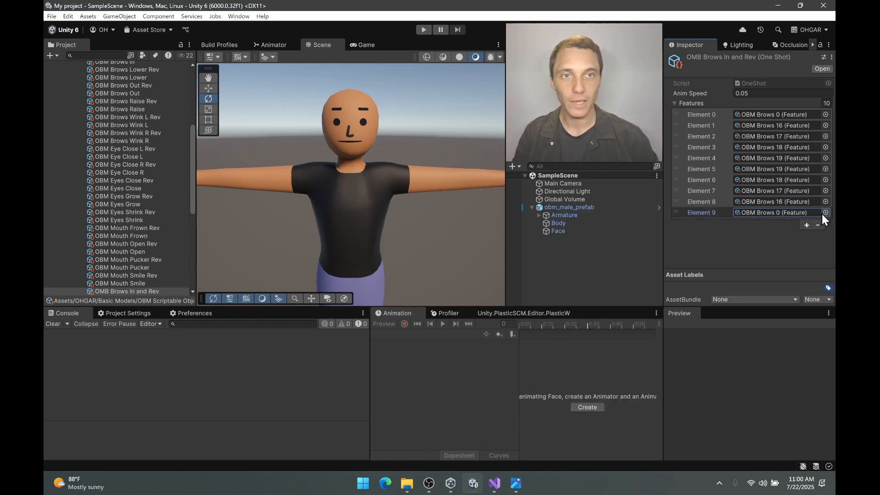
left_click(792, 242)
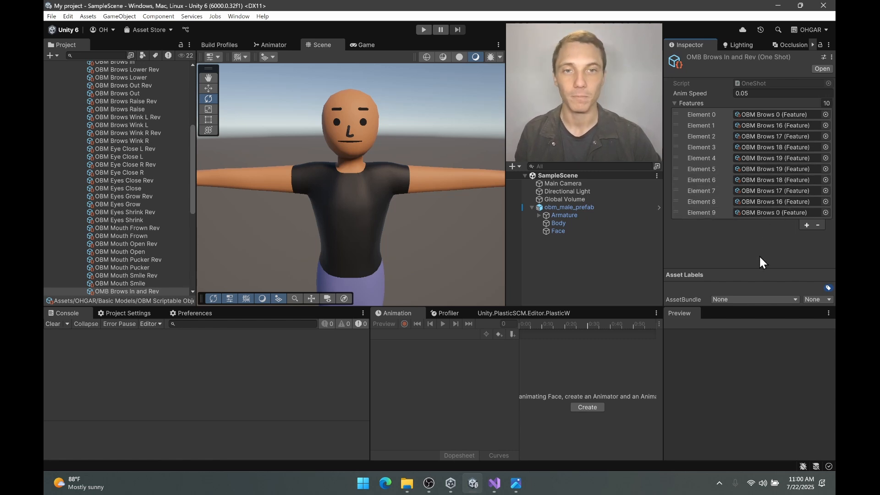
- Assign OMB Brows In and Rev as the One Shot of the Face object's Example script component
key("ctrl+z")
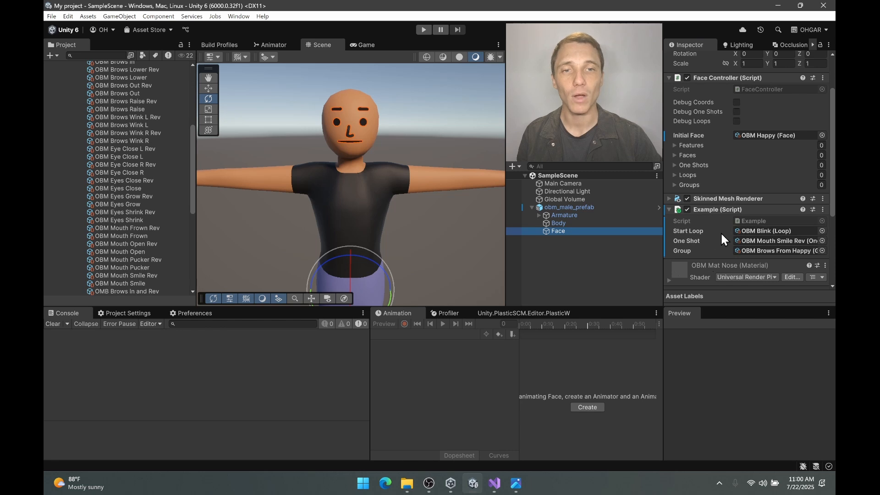
left_click(822, 241)
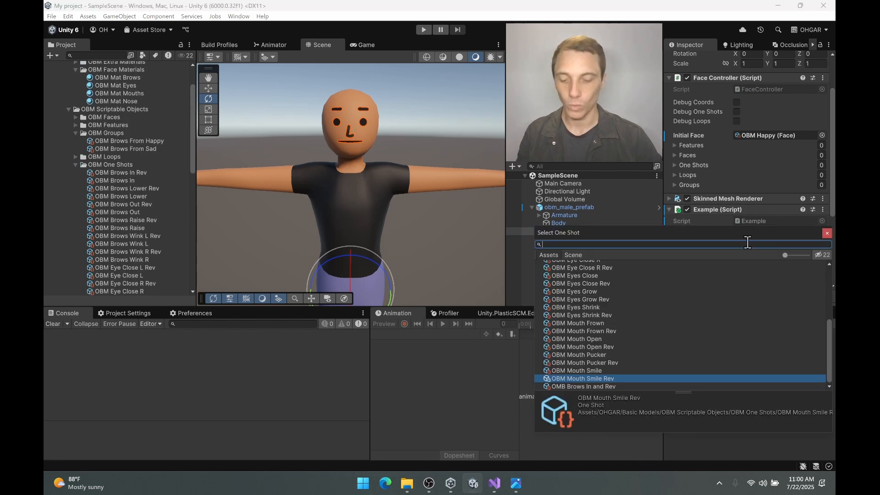
type("brows in and")
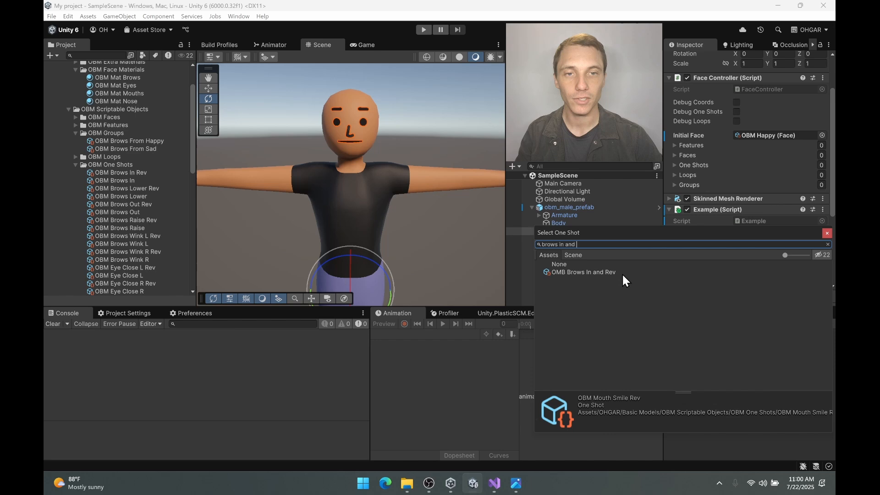
double_click(623, 273)
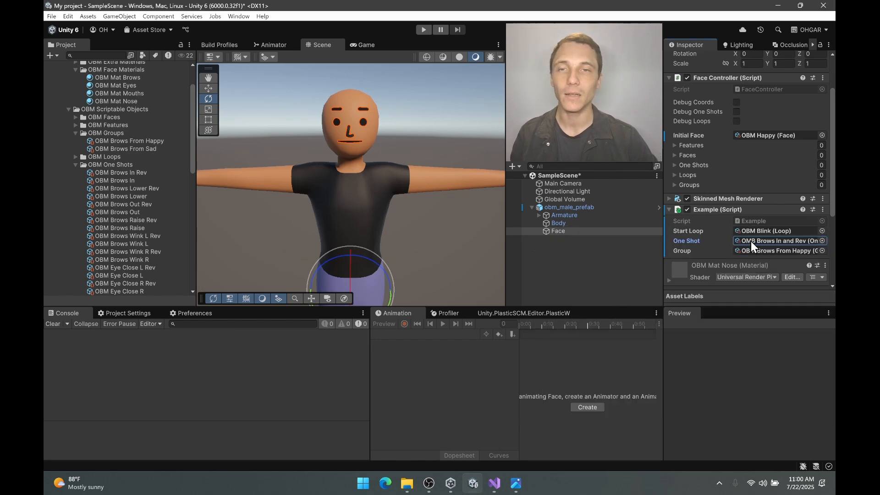
- Open the Example script in Visual Studio, comment out the PlayGroup call in Start and insert an empty line above it
double_click(769, 222)
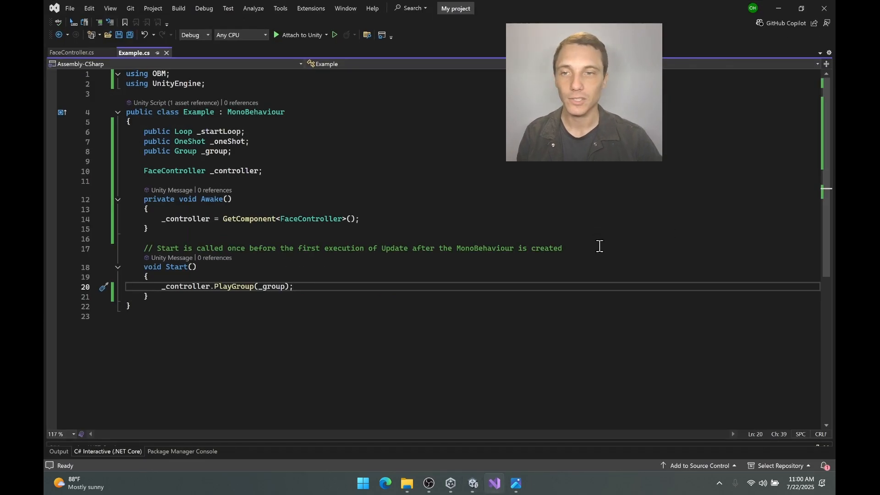
left_click(160, 286)
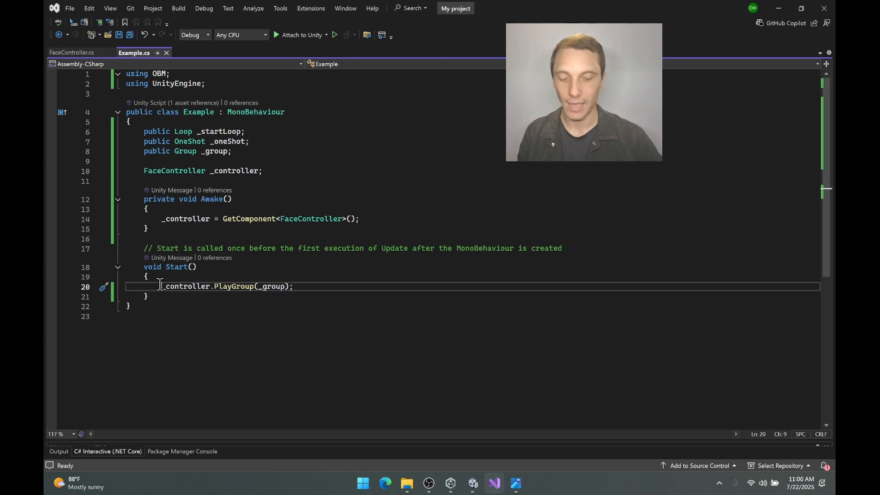
type("//")
key("Home")
key("Return")
key("Up")
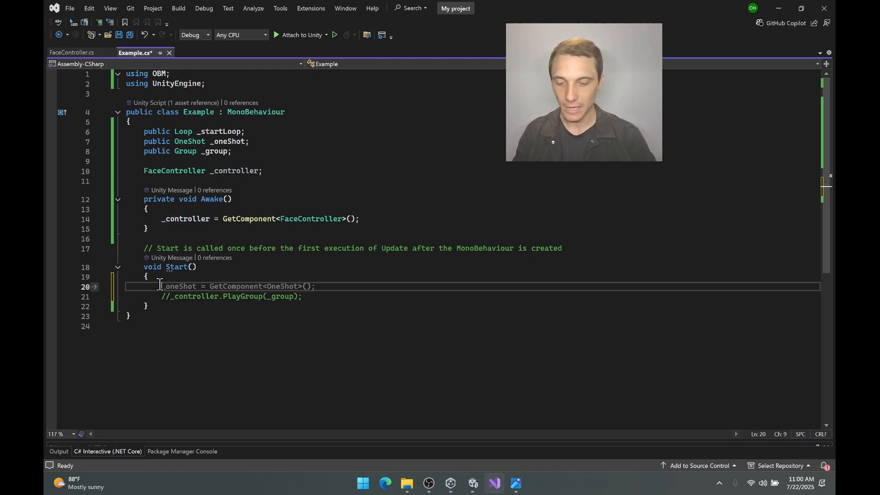
- Add _controller.PlayOneShot(_oneShot); above the commented PlayGroup call in Start and save the script
type("_cont")
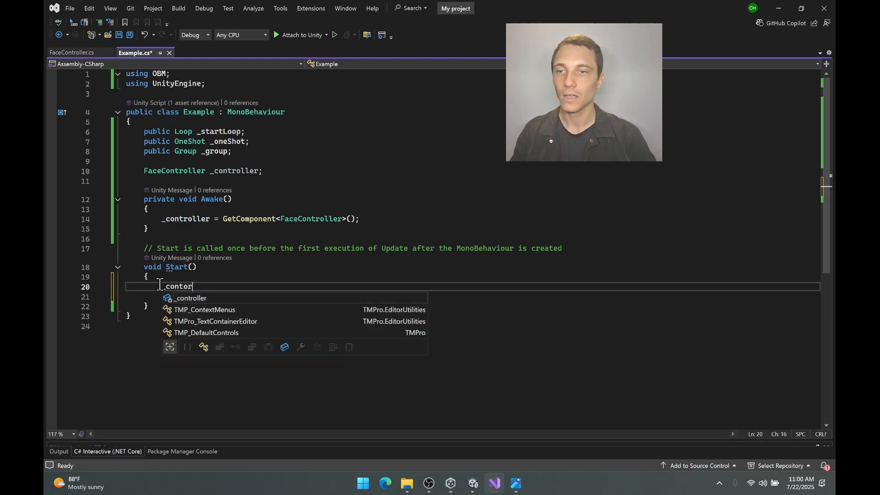
type("roller.")
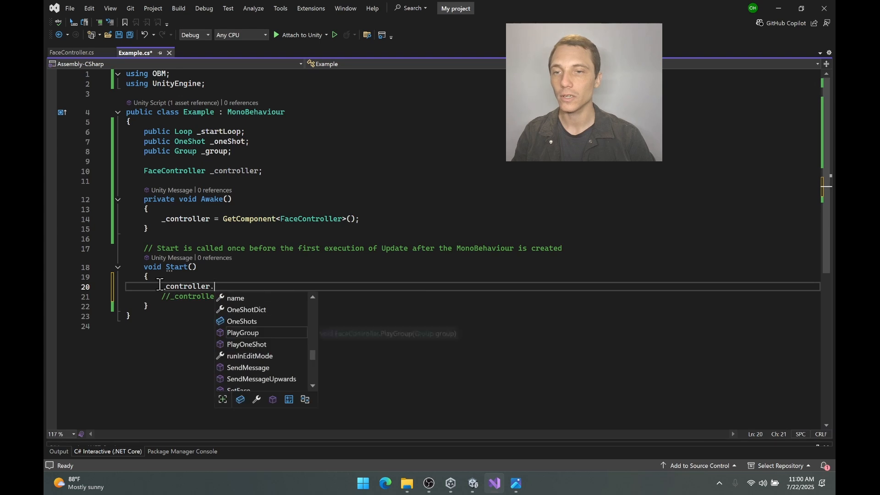
type("PlayOneShot")
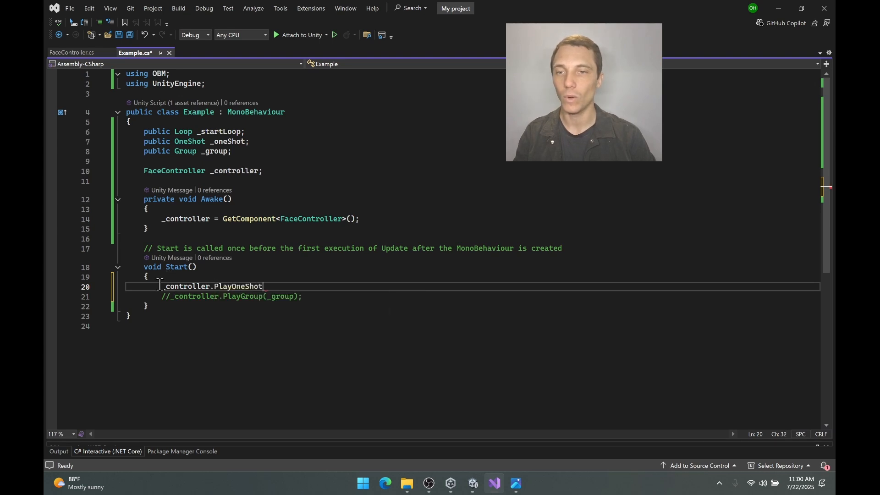
type("(_oneShot);")
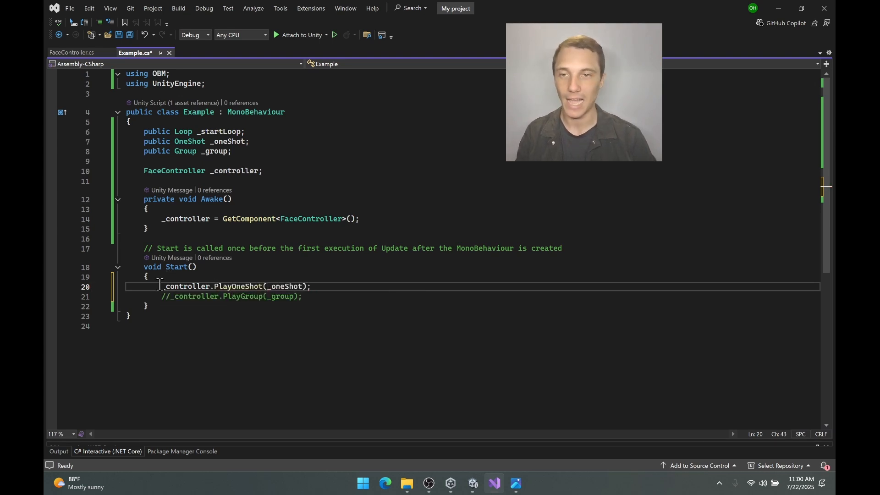
key("ctrl+s")
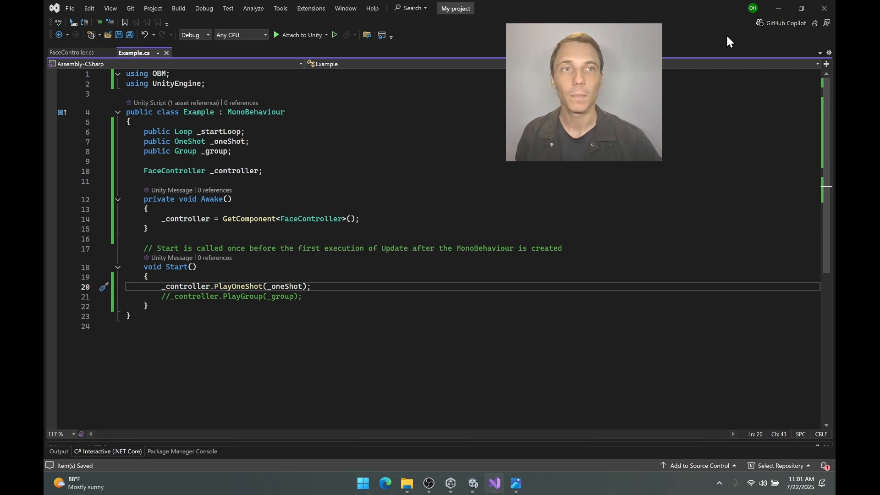
- Switch back to Unity, run the scene to watch the custom brows one shot on the face, and stop playback
left_click(778, 8)
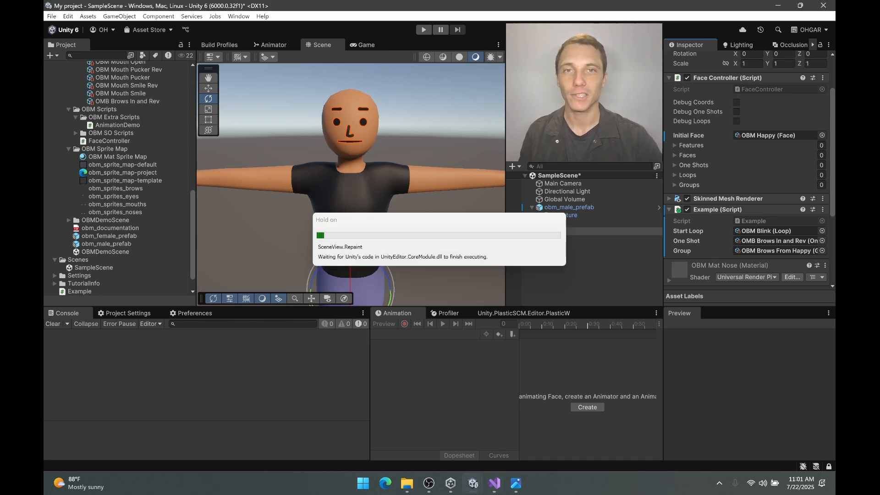
scroll(790, 259, "down", 3)
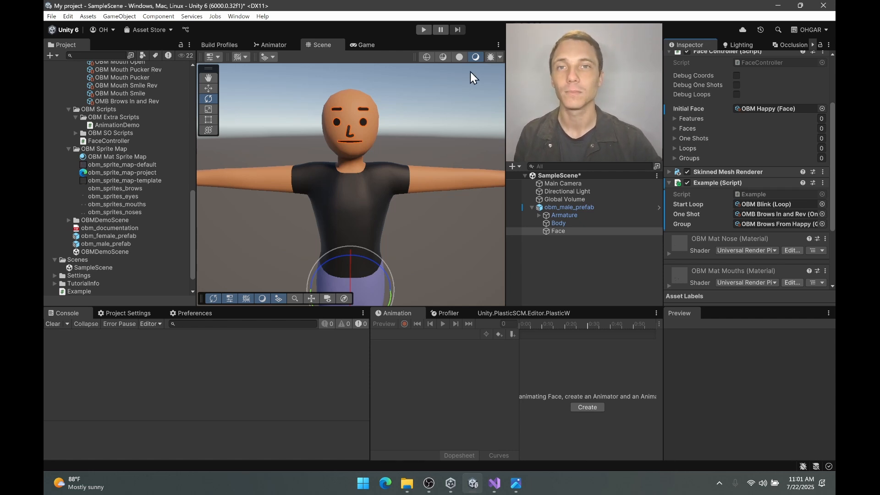
left_click(421, 31)
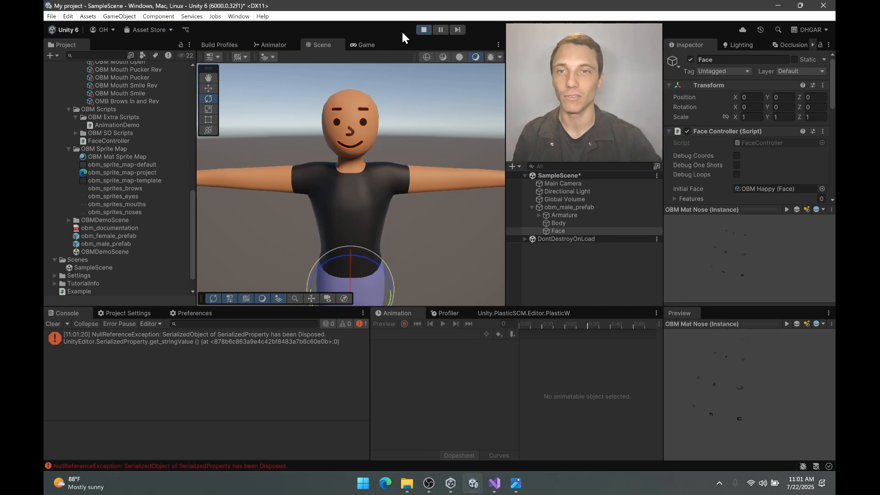
left_click(423, 29)
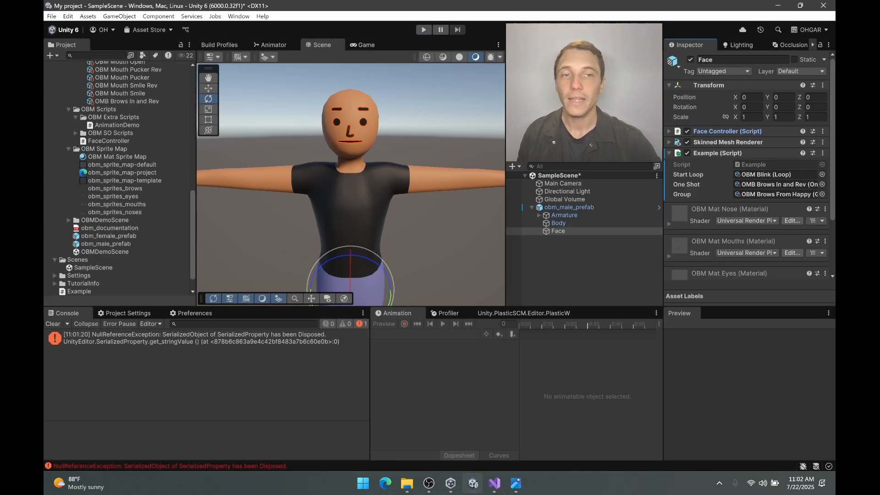